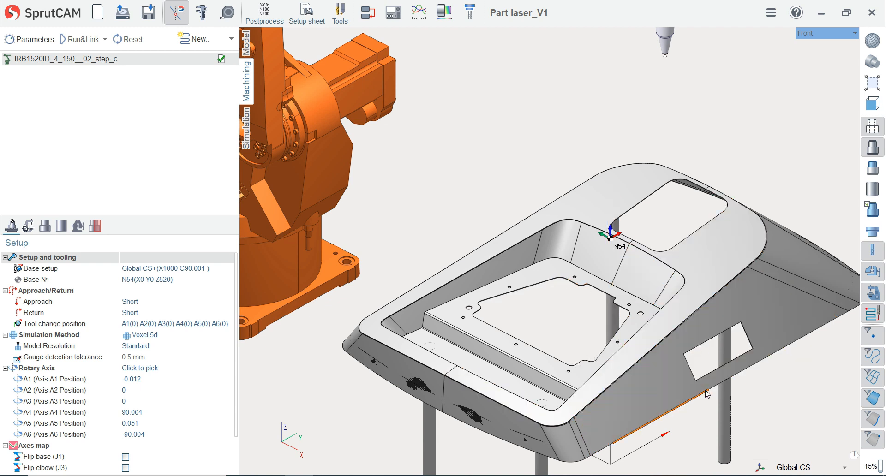
- Review the robot setup's base number and base setup parameters
scroll(485, 256, down, 1)
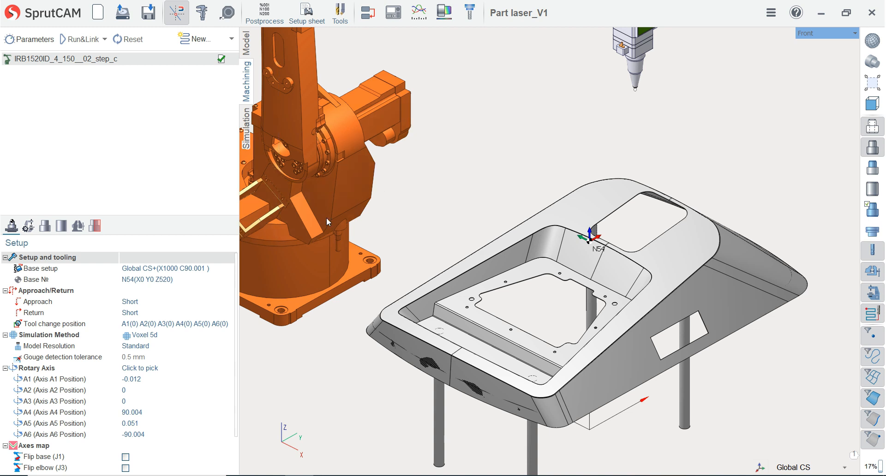
click(185, 279)
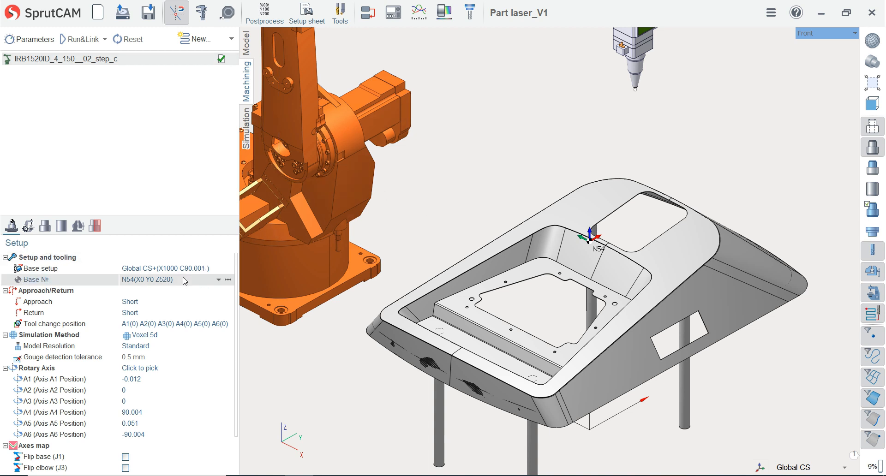
click(211, 270)
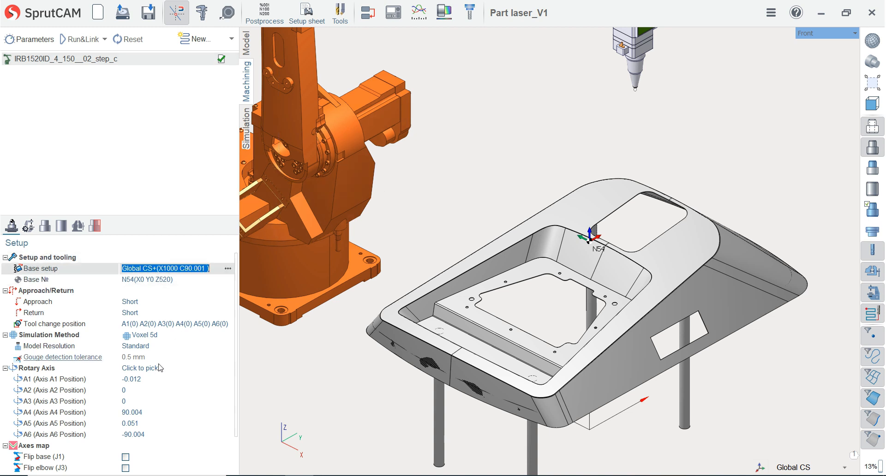
- Align the tool through the Rotary Axis setting, previewing side and underside directions before accepting the top-down vector X 0, Y 0, Z 1
click(187, 368)
click(227, 368)
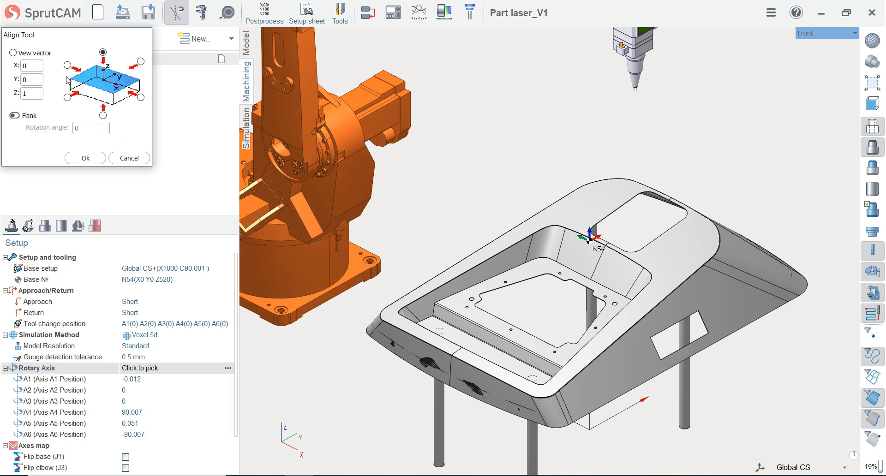
click(73, 67)
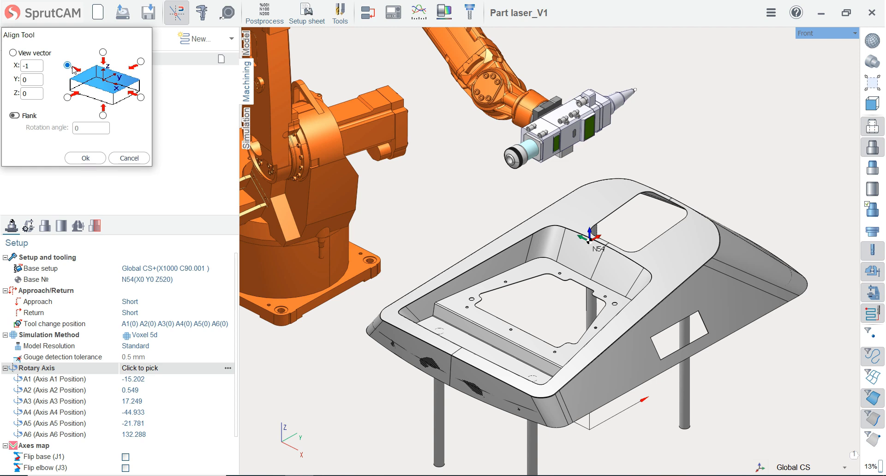
click(141, 61)
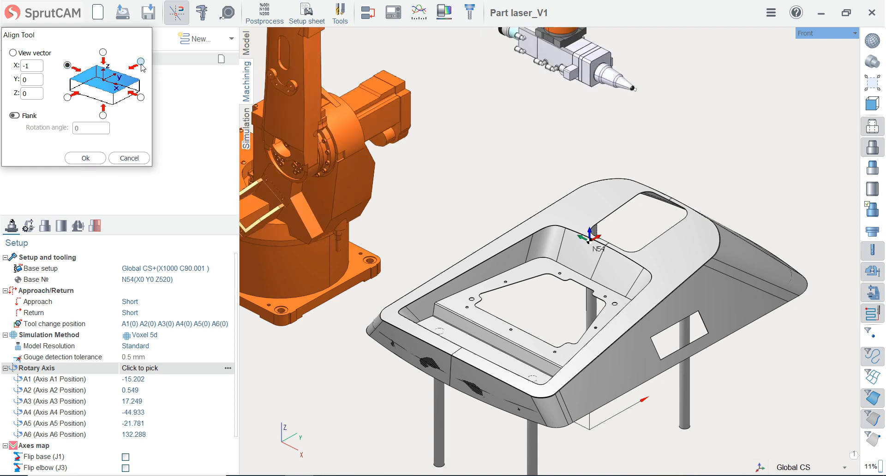
click(141, 98)
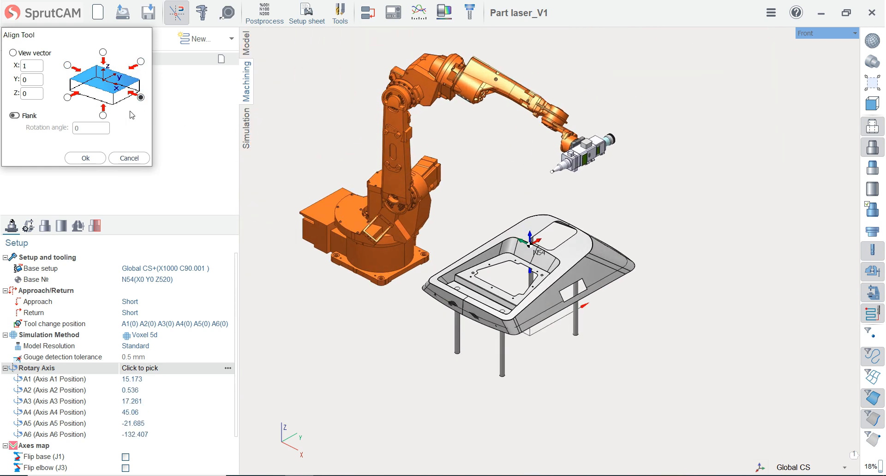
click(103, 115)
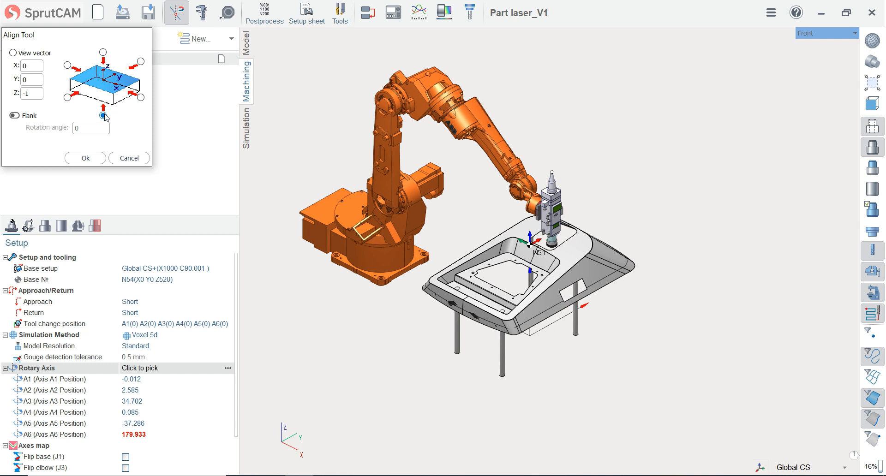
click(68, 98)
click(67, 65)
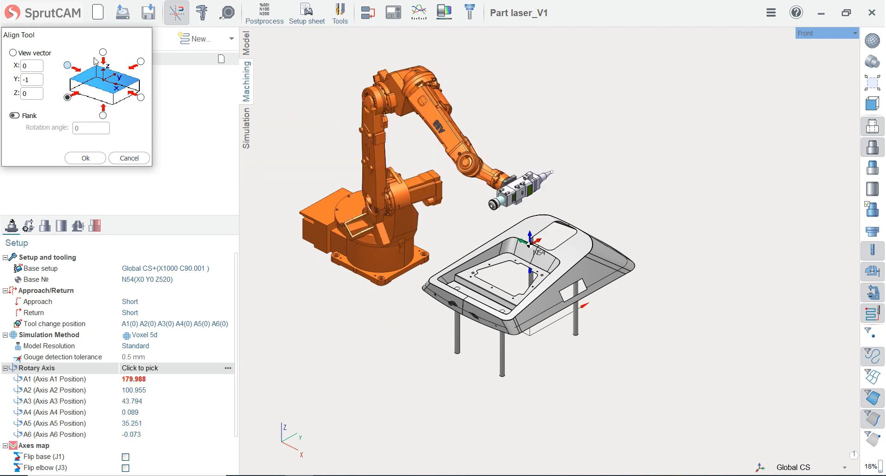
click(103, 52)
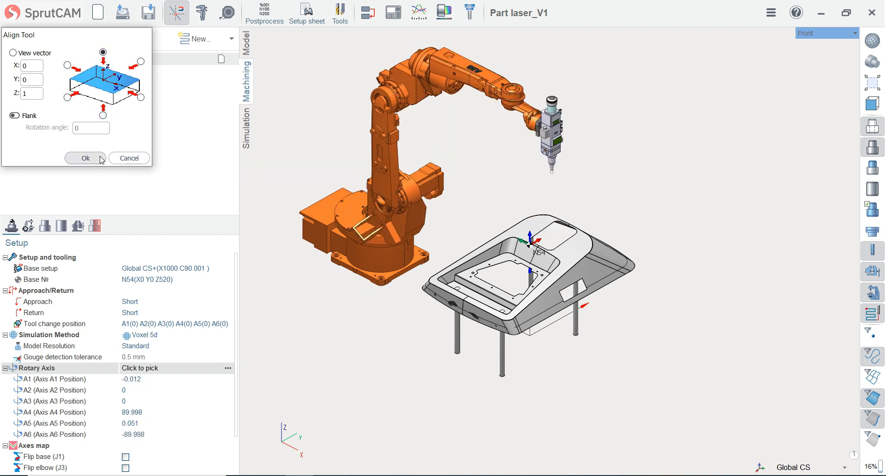
click(86, 158)
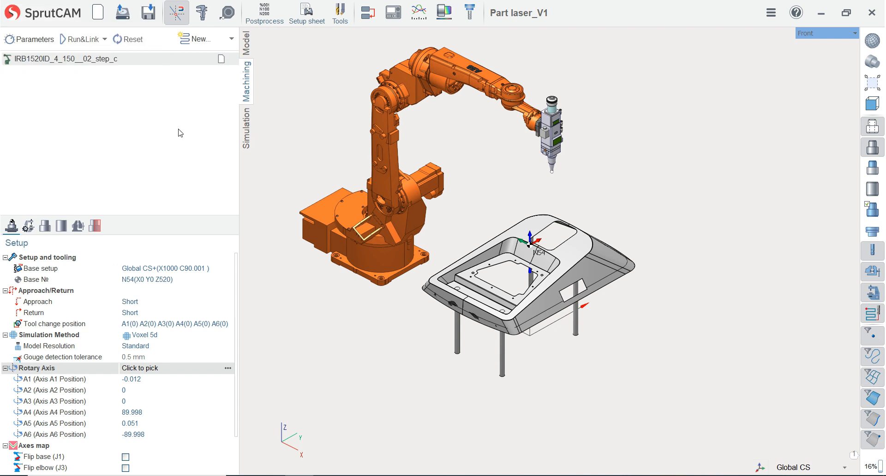
- Create a 5D Contouring(6D) operation from the 3D/5D advanced group
click(232, 41)
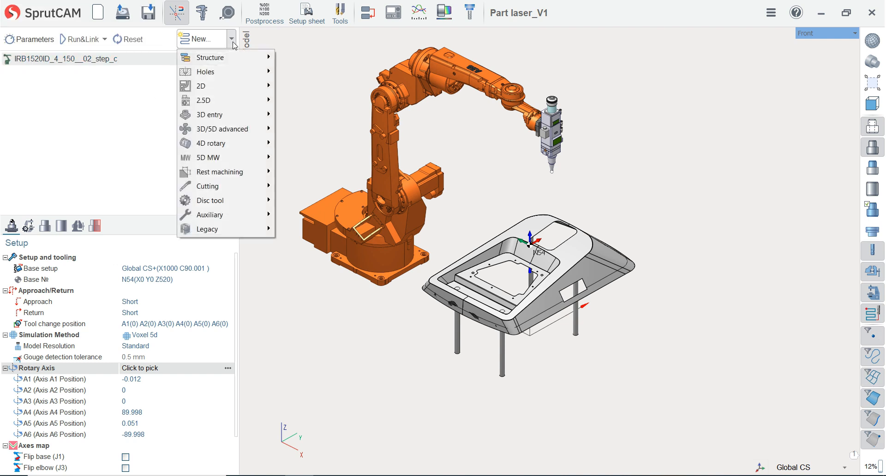
mouse_move(234, 132)
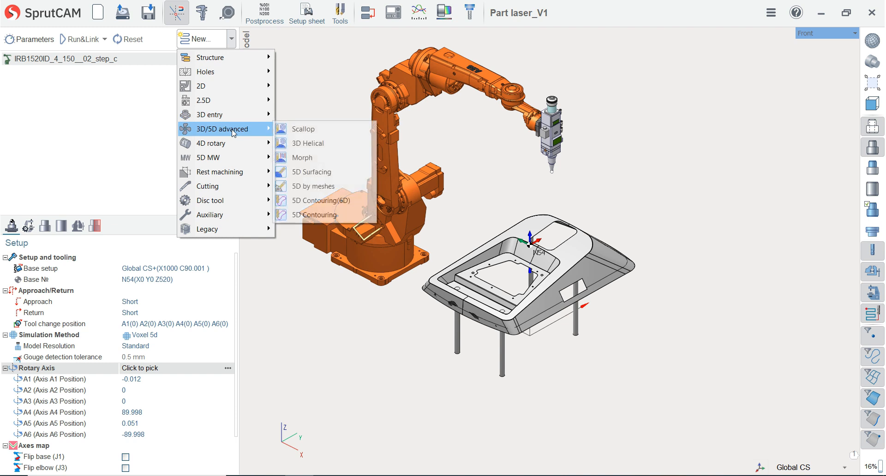
click(313, 201)
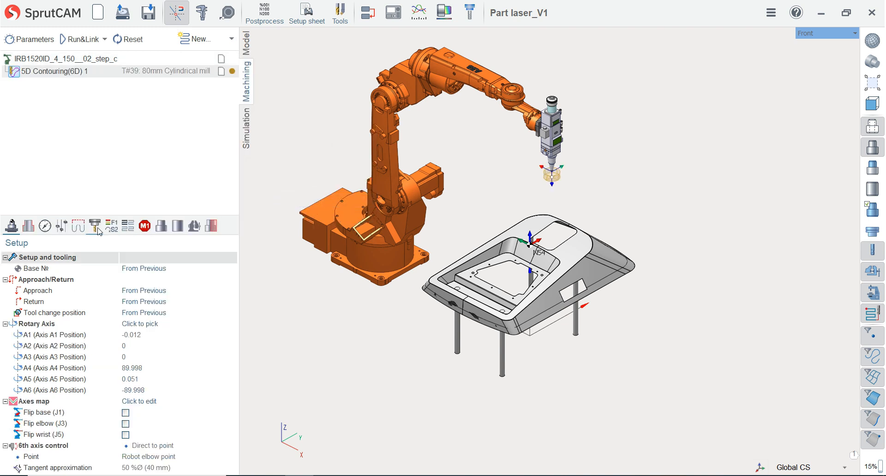
- Assign the 1.5mm Laser beam cutter from the personal Laser library to the operation and inspect it on the laser head's tip
click(96, 228)
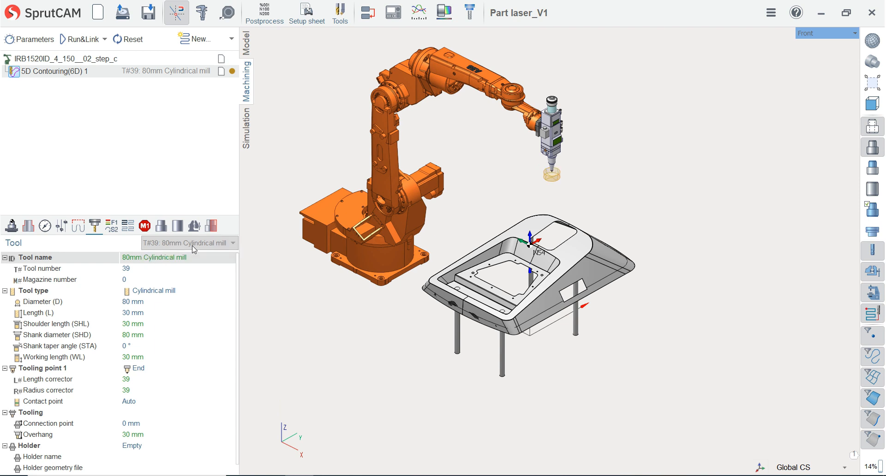
click(194, 249)
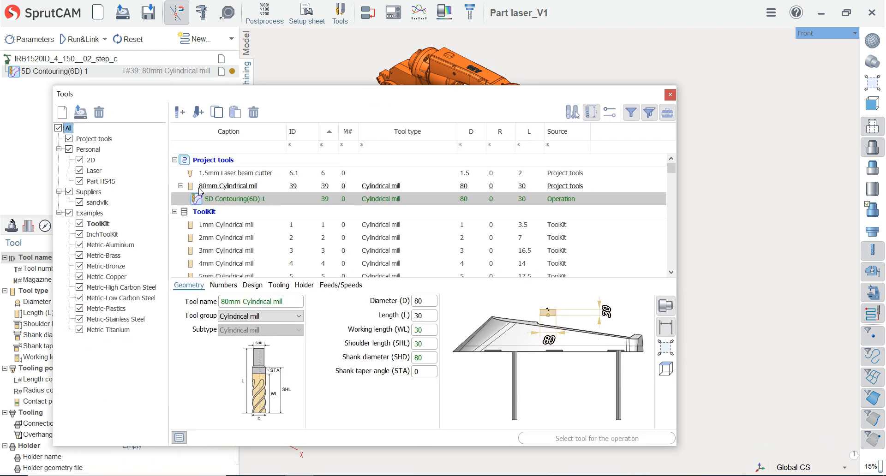
click(99, 171)
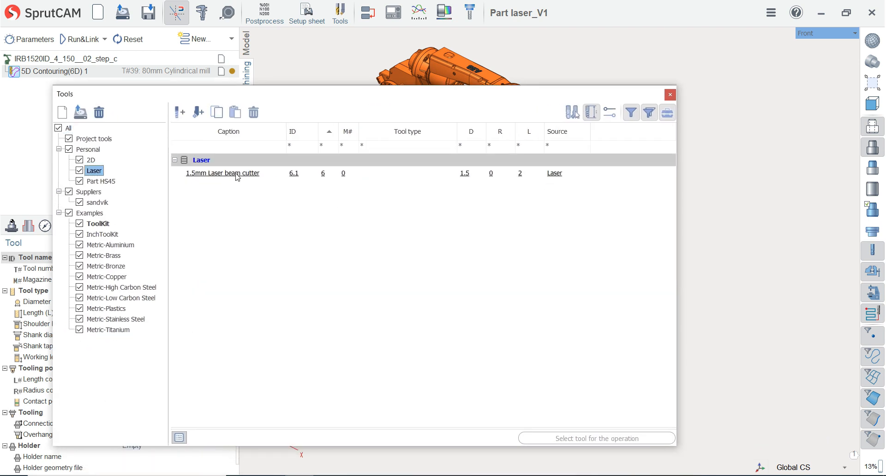
click(237, 175)
click(579, 439)
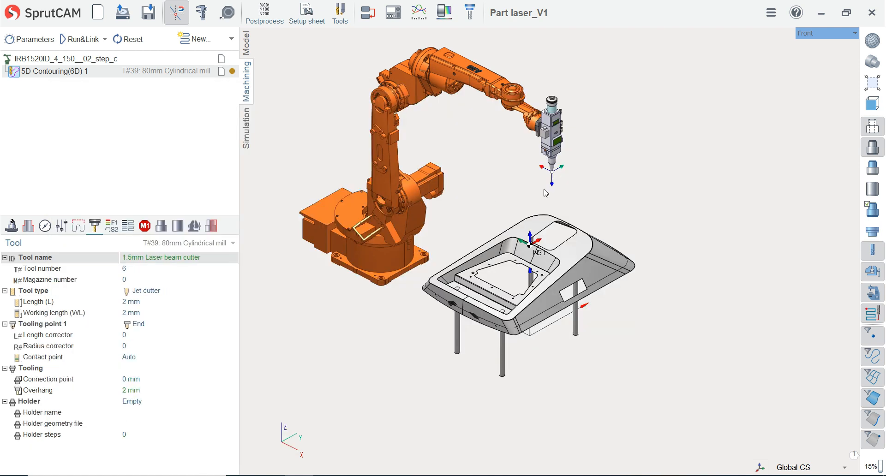
scroll(545, 193, up, 8)
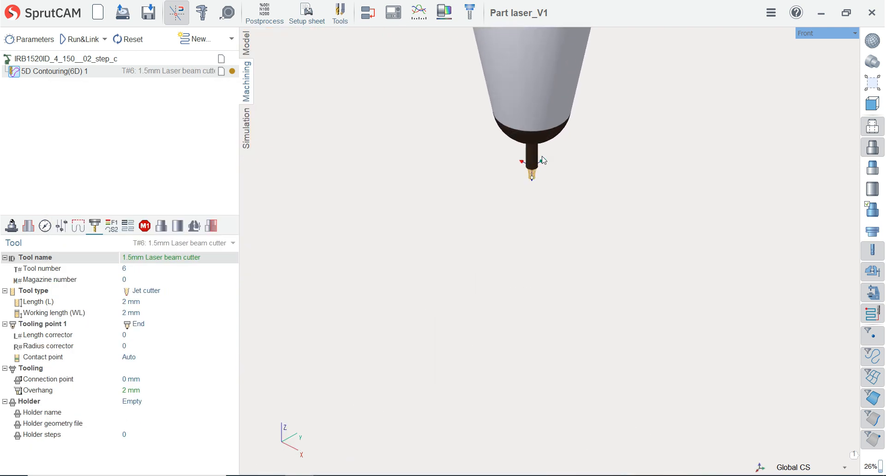
scroll(545, 160, up, 4)
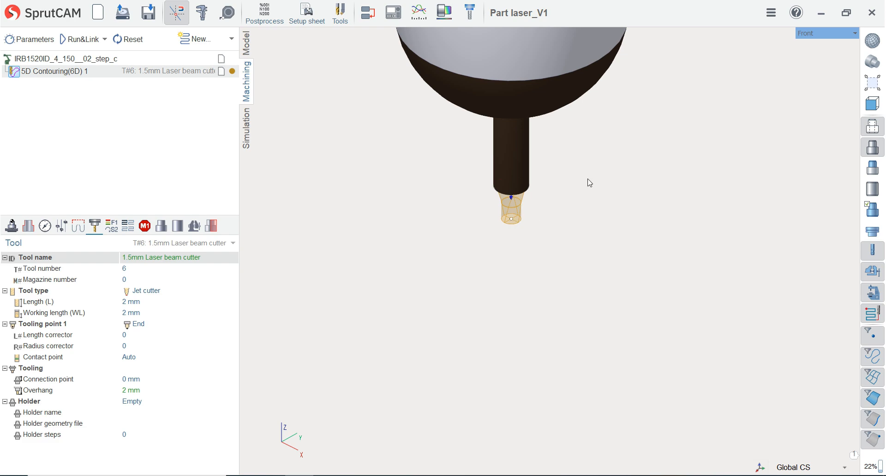
scroll(589, 183, down, 10)
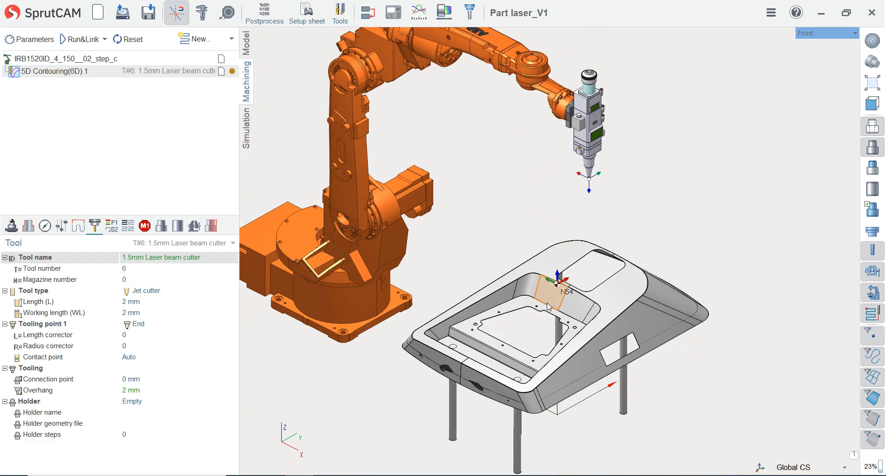
- Open the operation's job assignment and select the edge loop of the rounded rectangular cutout in the part's upper surface
scroll(548, 306, up, 3)
scroll(589, 248, up, 4)
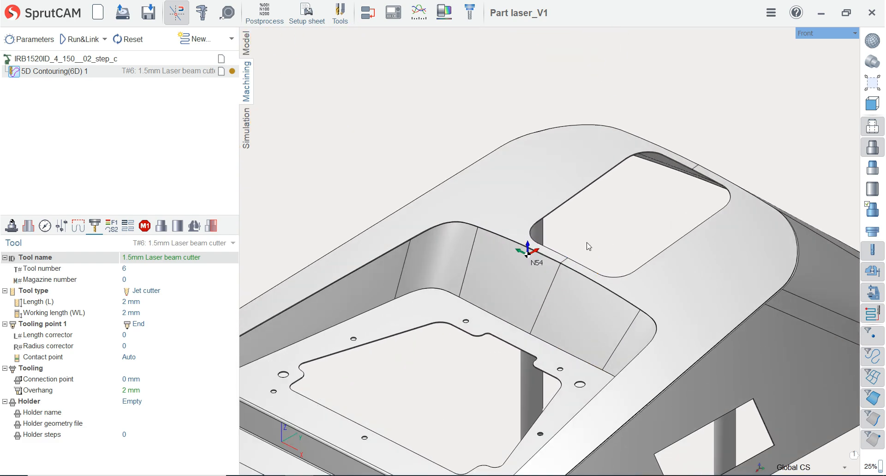
click(28, 227)
scroll(703, 194, up, 2)
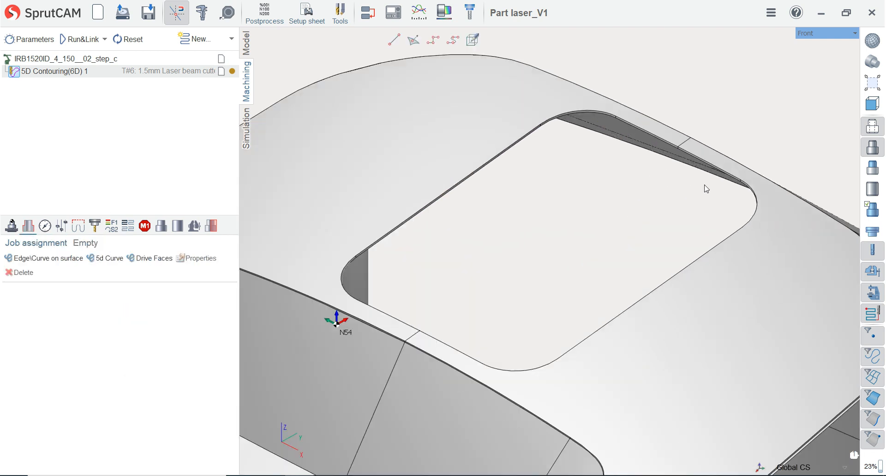
scroll(670, 145, up, 2)
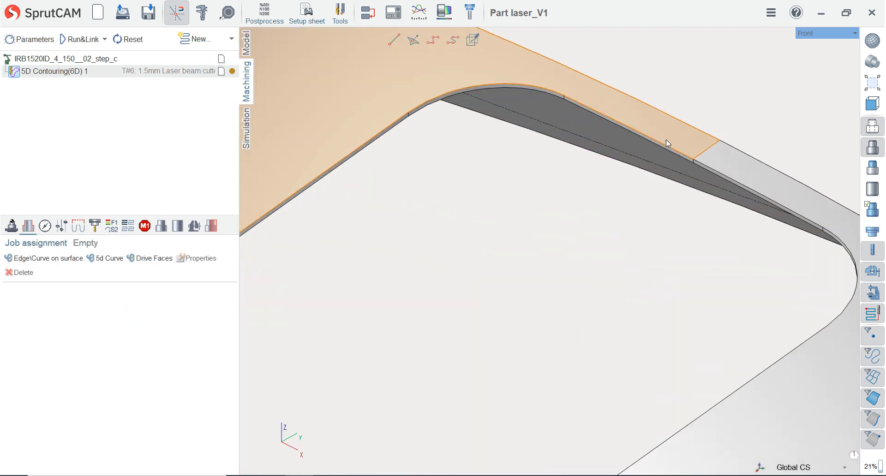
click(671, 152)
- Add the edge loop of the large notched cutout in the recessed panel to the selection
scroll(600, 208, down, 4)
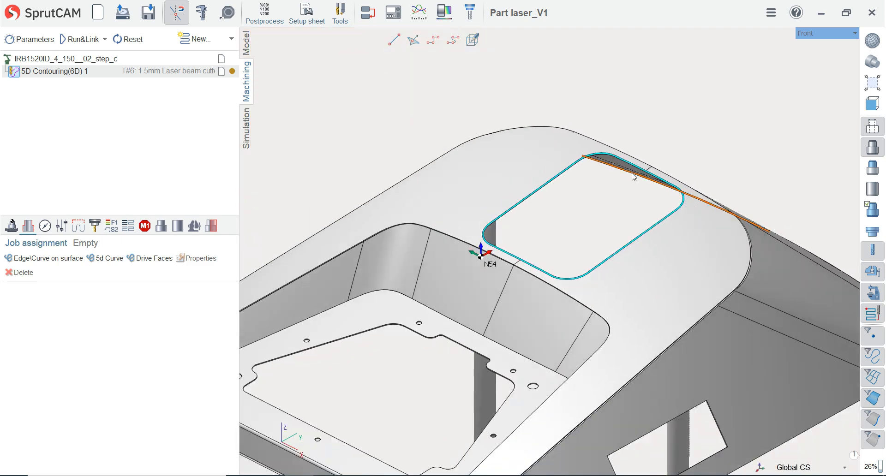
scroll(531, 268, up, 3)
scroll(549, 262, up, 2)
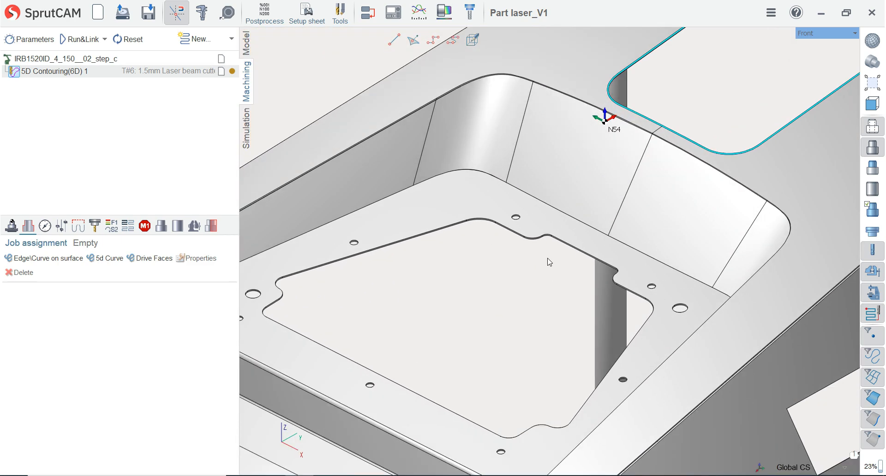
scroll(575, 251, up, 3)
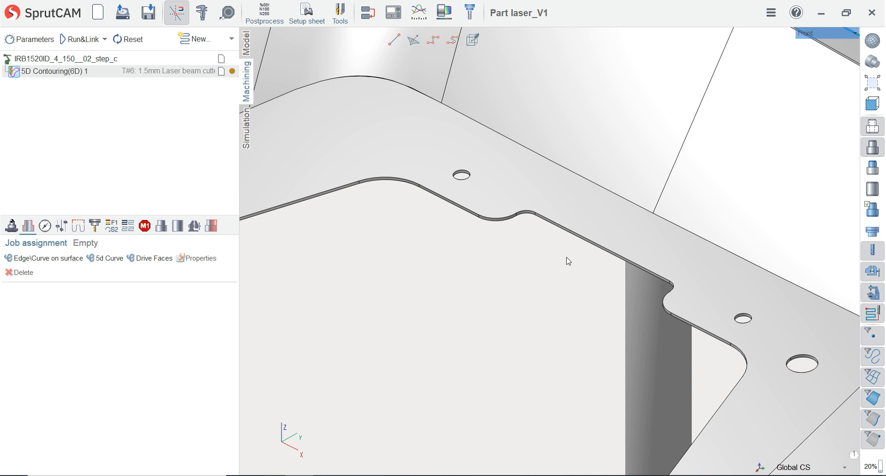
click(574, 233)
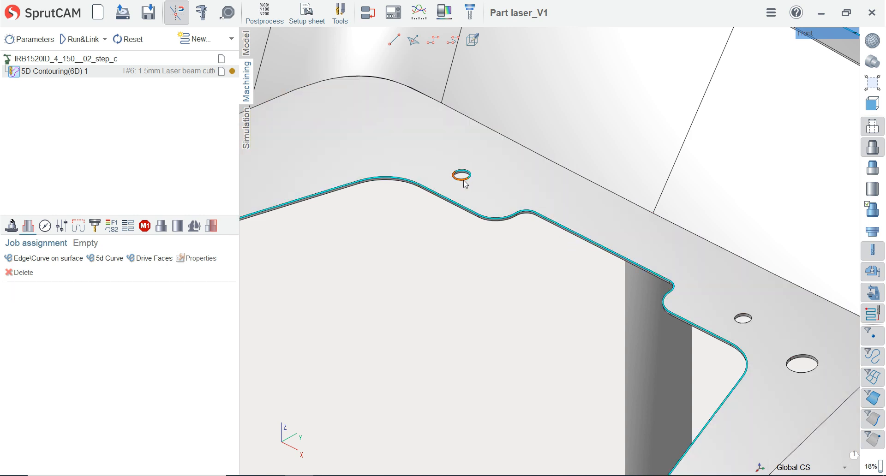
- Select the edges of the nine holes around the notched cutout and add all selected contours to the job as Edge\Curve on surface
scroll(466, 185, down, 5)
scroll(364, 199, up, 5)
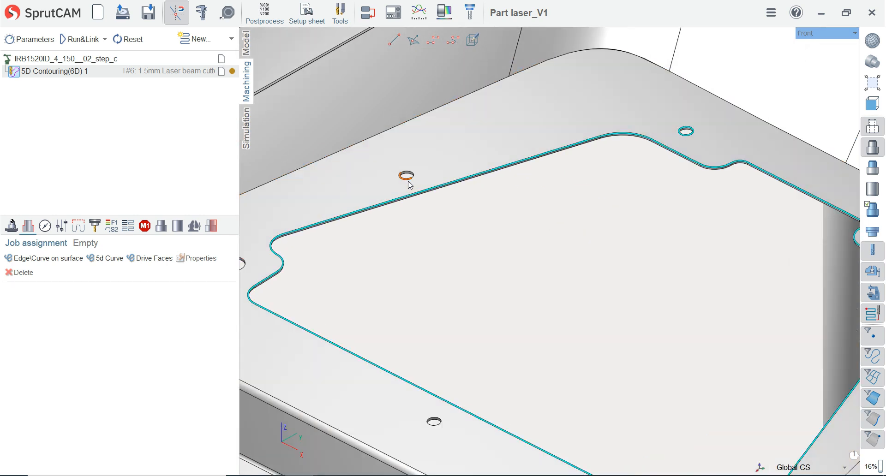
scroll(439, 214, down, 4)
scroll(314, 247, up, 3)
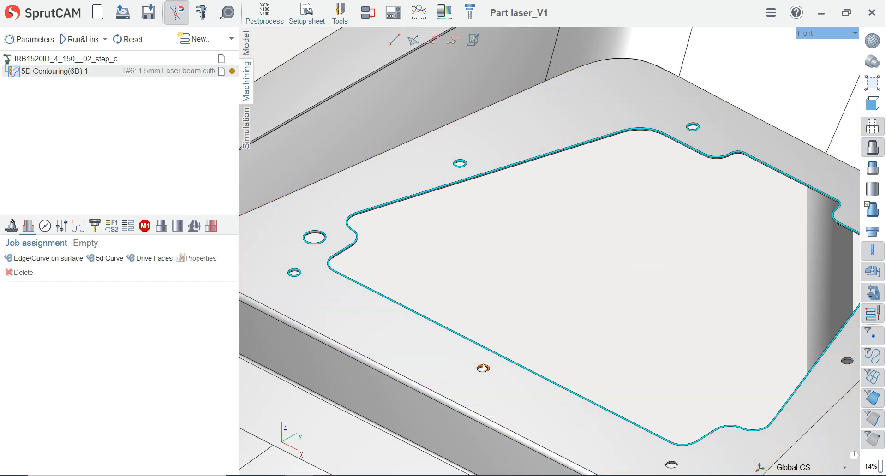
scroll(488, 265, down, 3)
scroll(613, 366, up, 3)
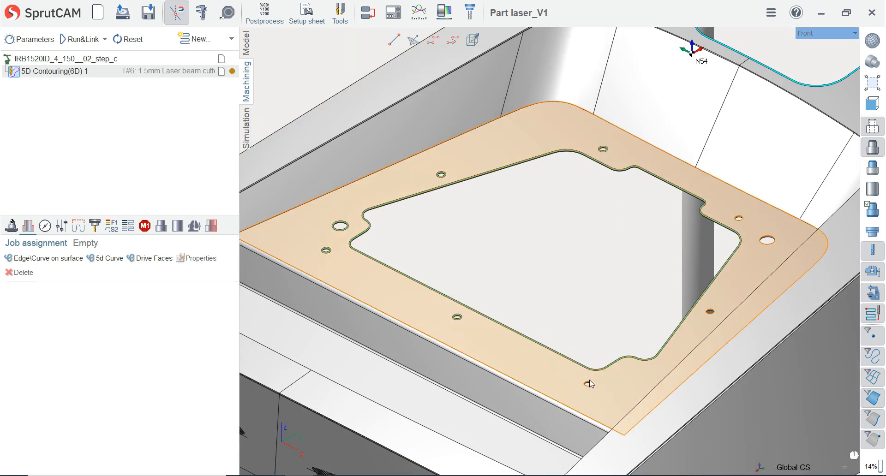
click(708, 316)
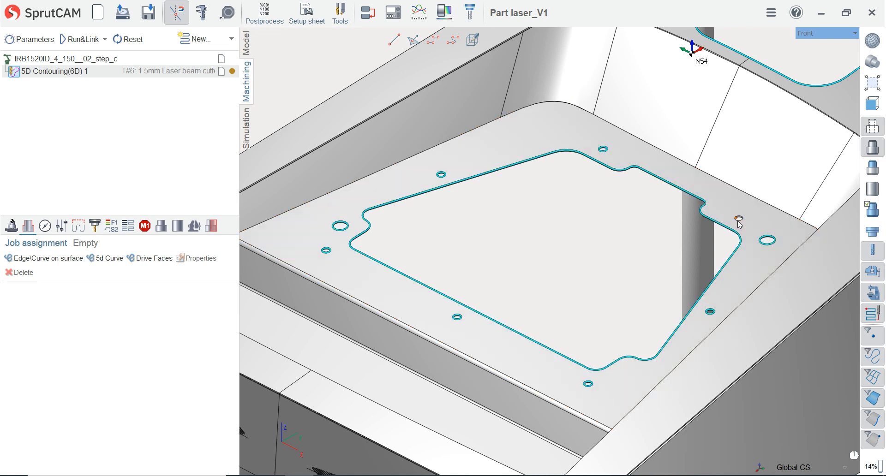
scroll(738, 222, up, 4)
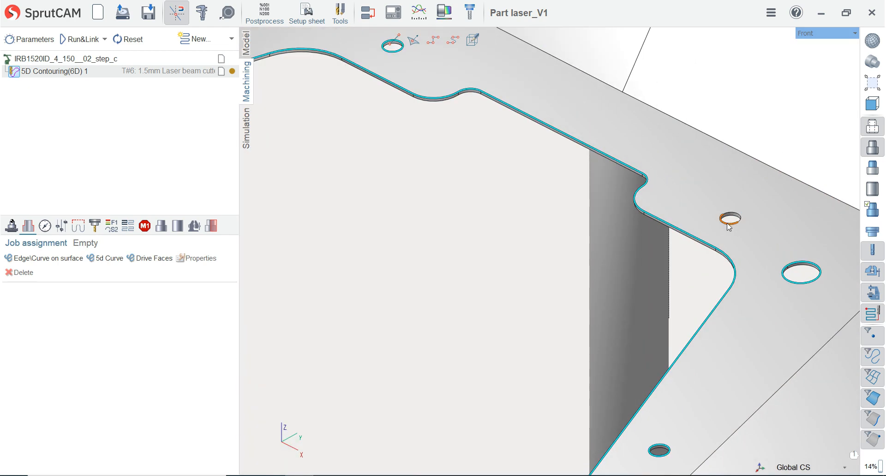
scroll(598, 260, down, 8)
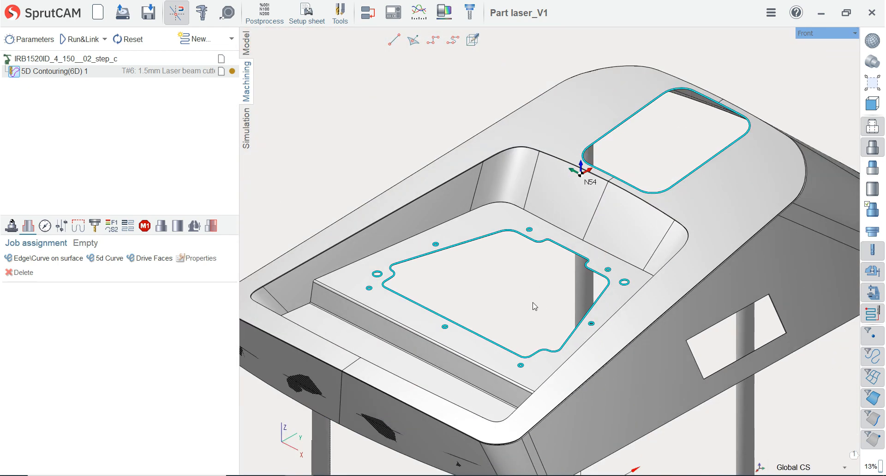
click(43, 258)
scroll(423, 263, up, 10)
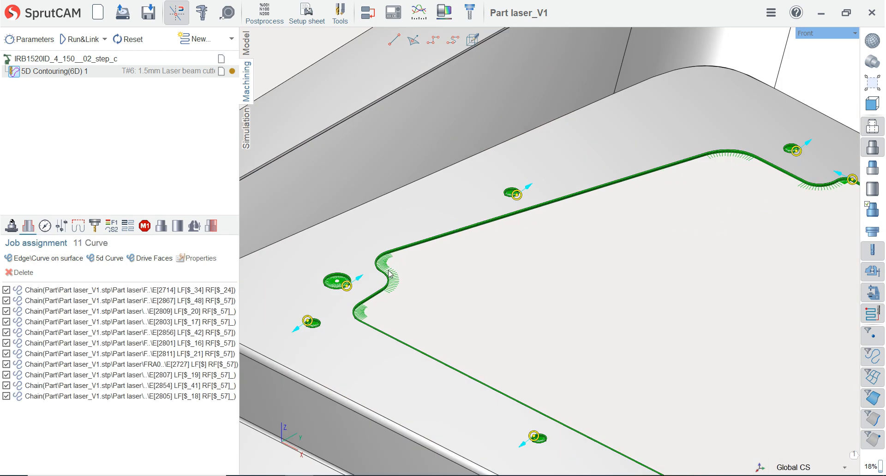
- Set the operation strategy's tool orientation to Flank and enable Inverse tool axis direction
scroll(367, 288, up, 5)
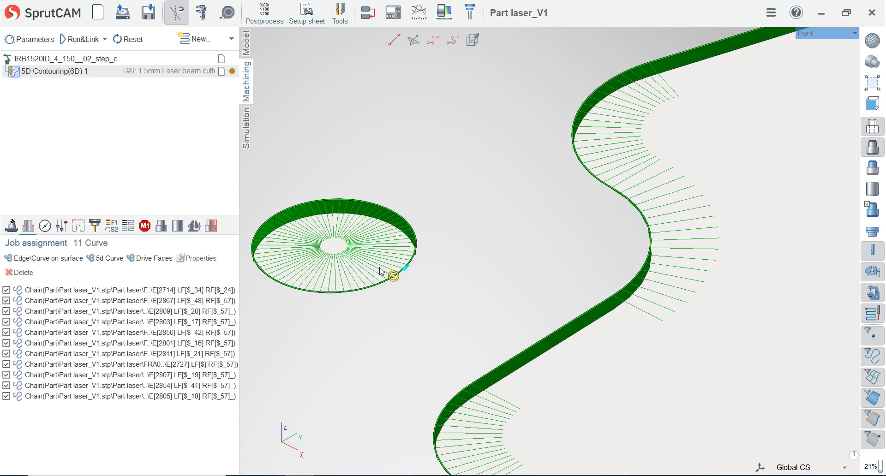
click(45, 226)
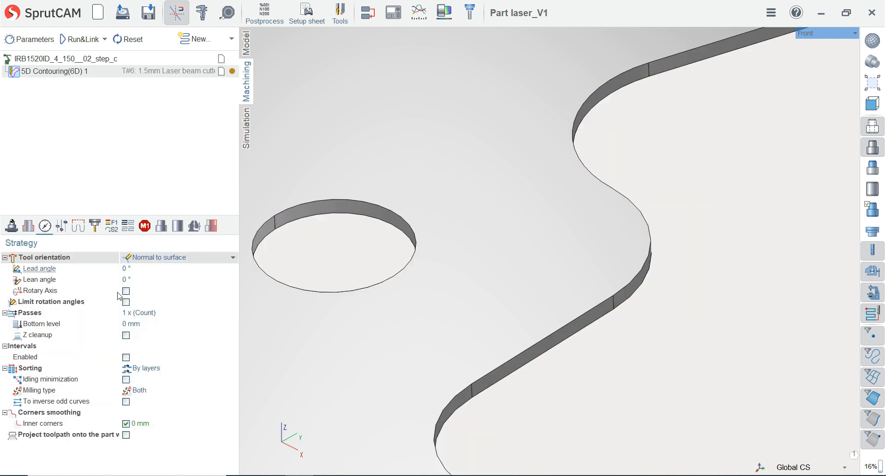
click(178, 258)
click(172, 280)
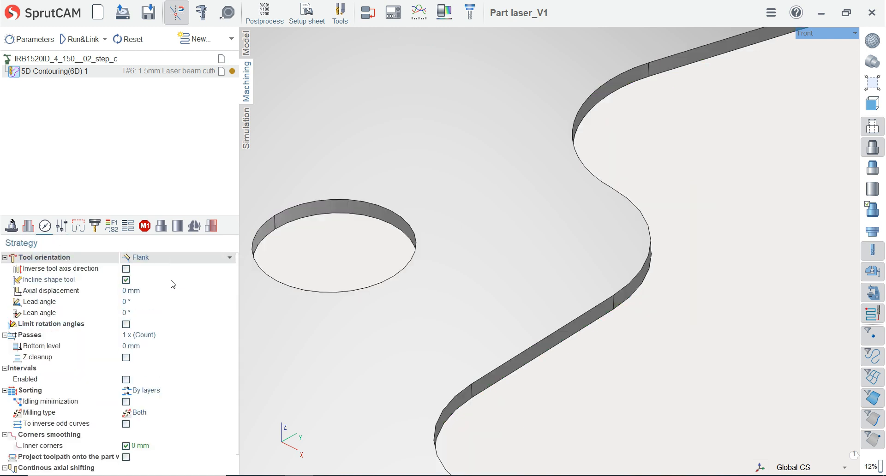
click(126, 269)
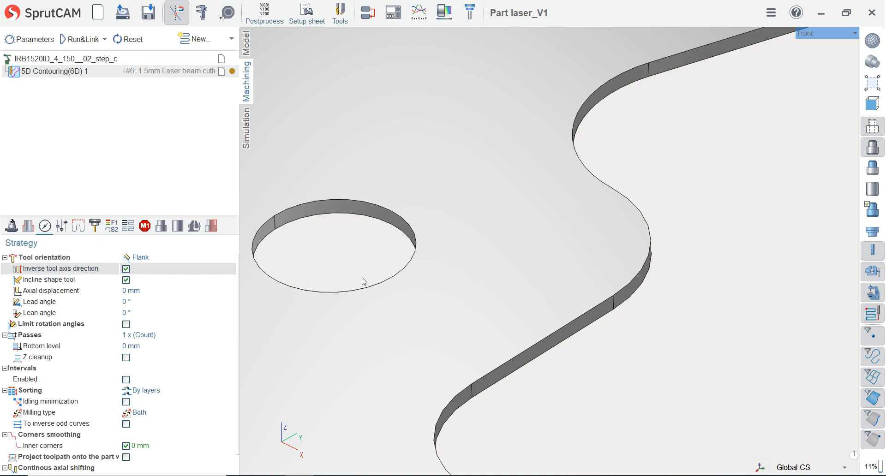
scroll(490, 285, down, 12)
scroll(460, 283, down, 3)
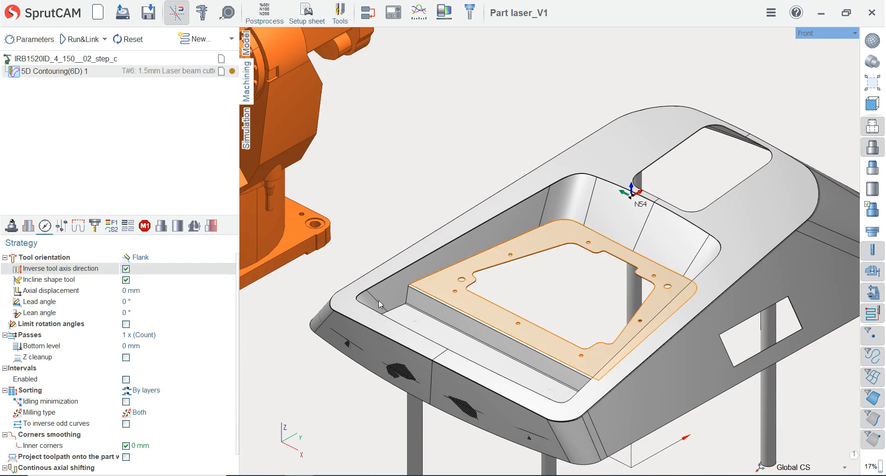
- Return to the job assignment and examine the rounded rectangular cutout's contour and surface vectors, including from the Top view
click(31, 227)
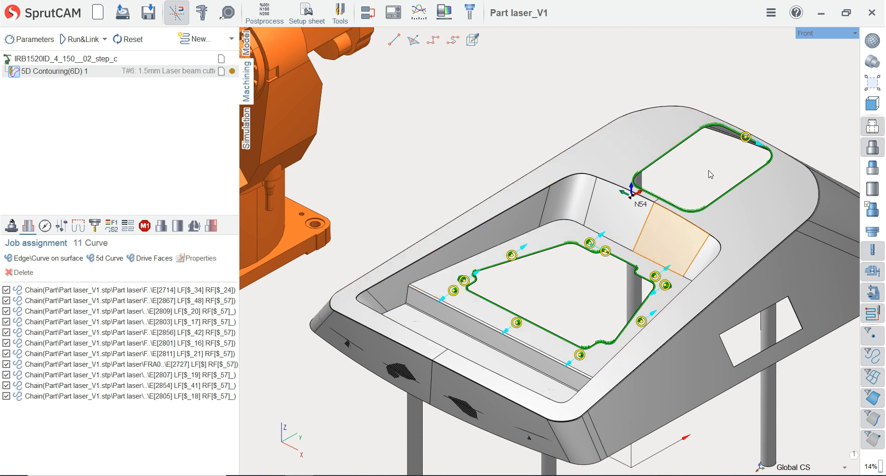
scroll(710, 171, up, 10)
scroll(589, 212, down, 5)
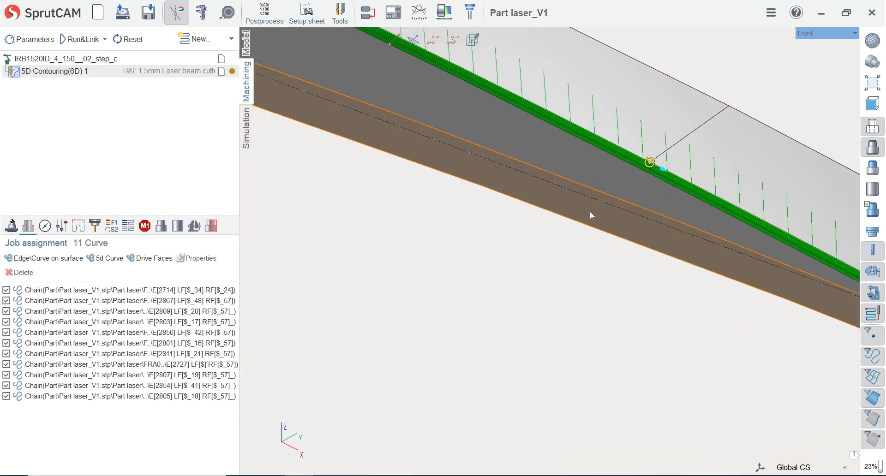
click(876, 68)
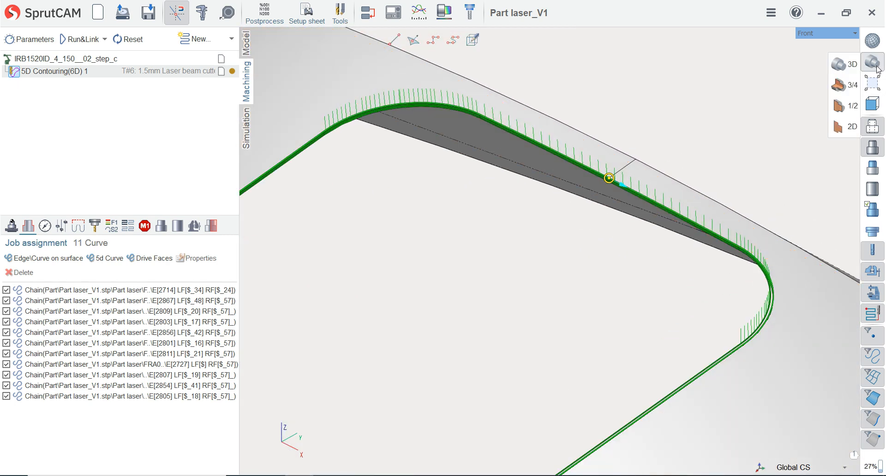
click(871, 104)
click(821, 105)
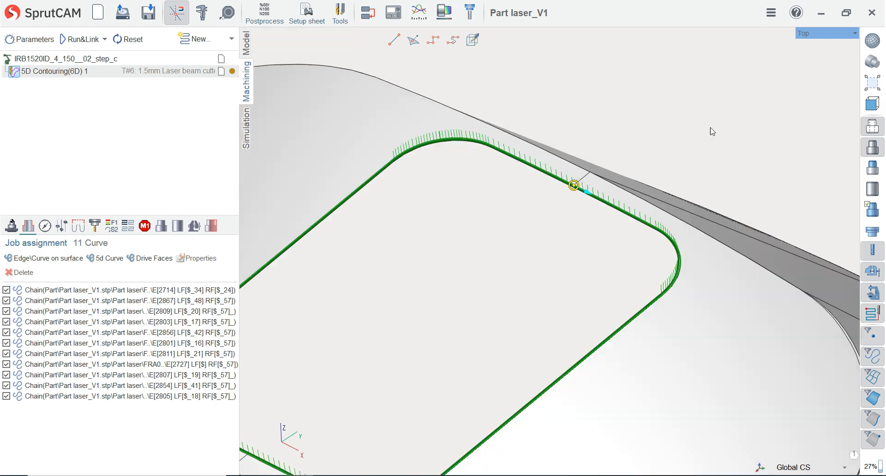
scroll(620, 216, up, 10)
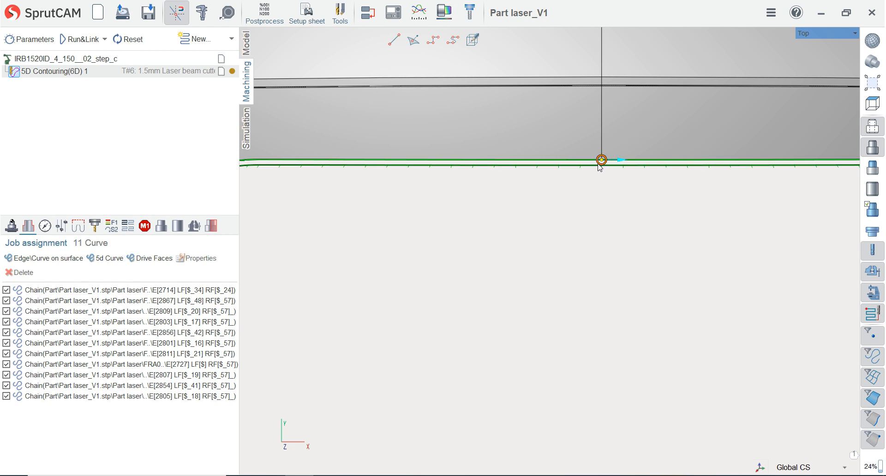
scroll(599, 167, down, 1)
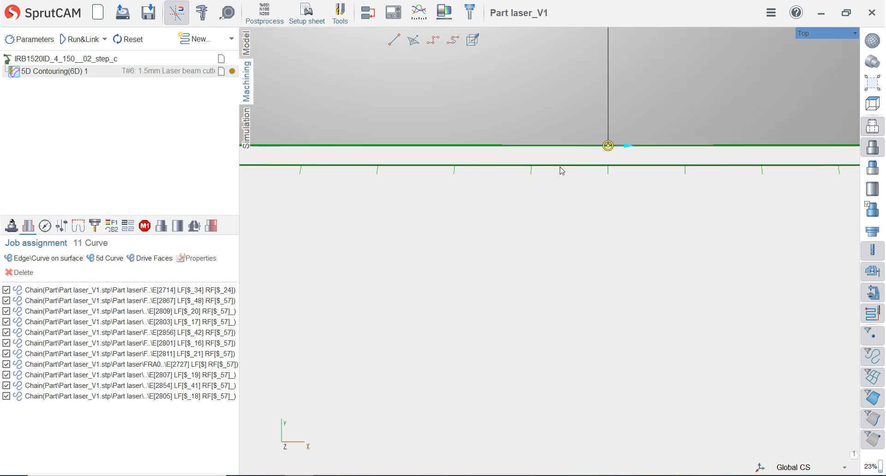
right_drag(562, 171, 598, 145)
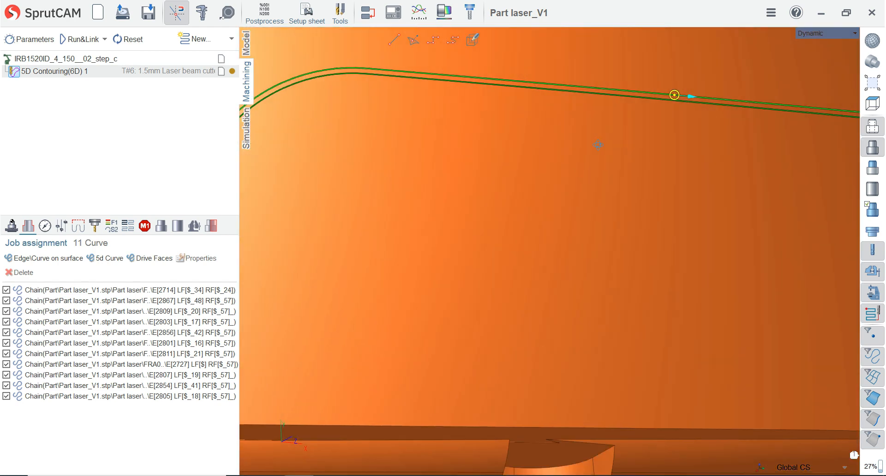
scroll(588, 153, down, 10)
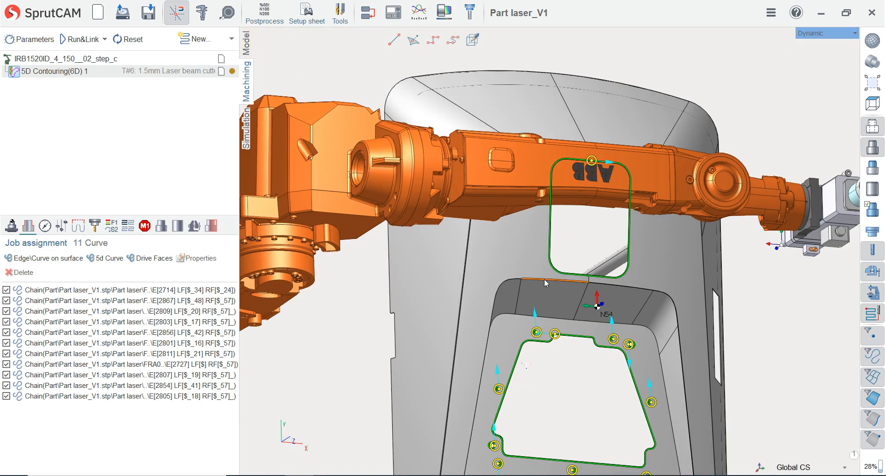
right_drag(544, 278, 454, 181)
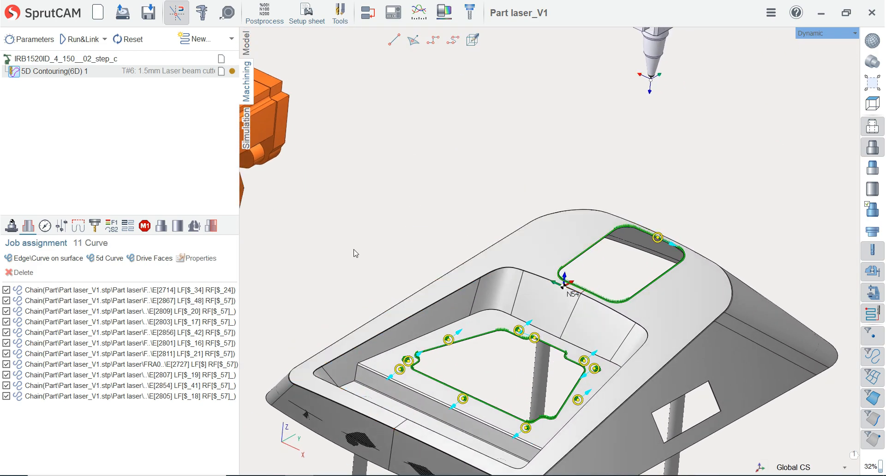
- Select all eleven curves in the job assignment and set their height to 20 mm and stock to -0.75
click(187, 290)
shift+click(198, 396)
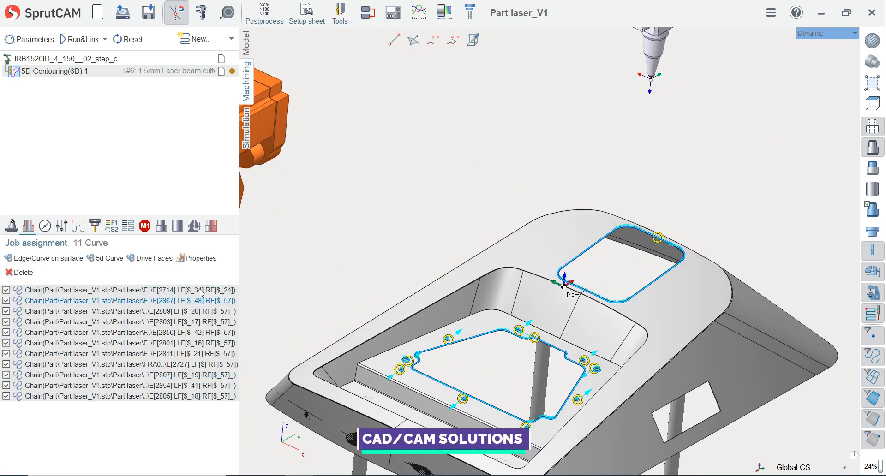
click(199, 259)
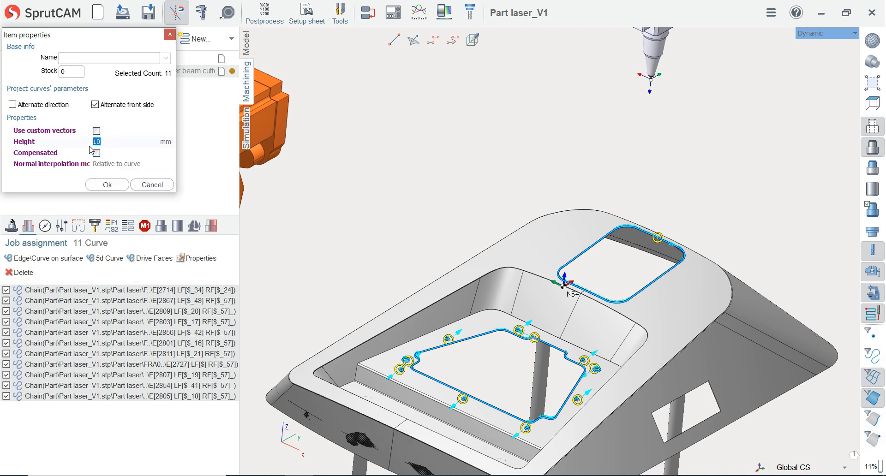
key(Return)
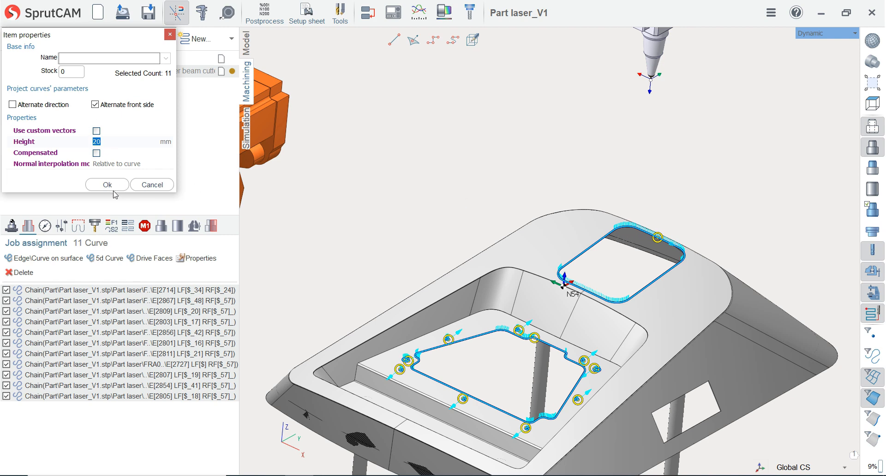
click(65, 72)
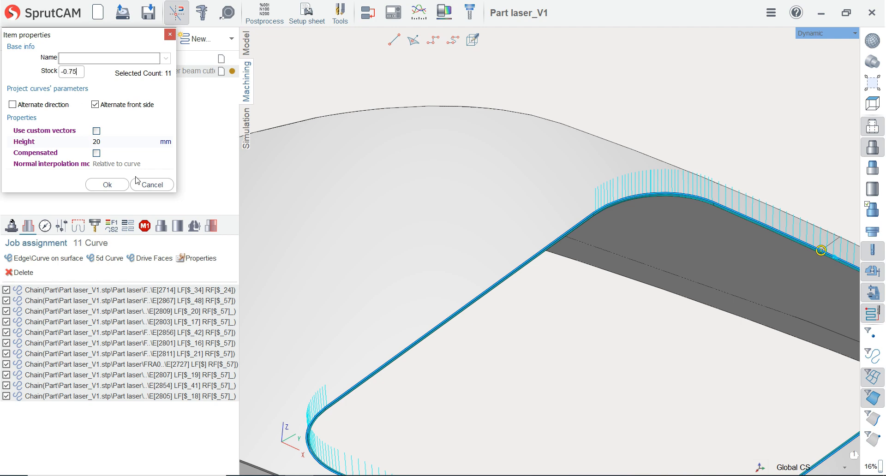
click(121, 184)
- Check the rounded rectangular cutout's contour against its edge up close and from the Top view
scroll(449, 146, down, 3)
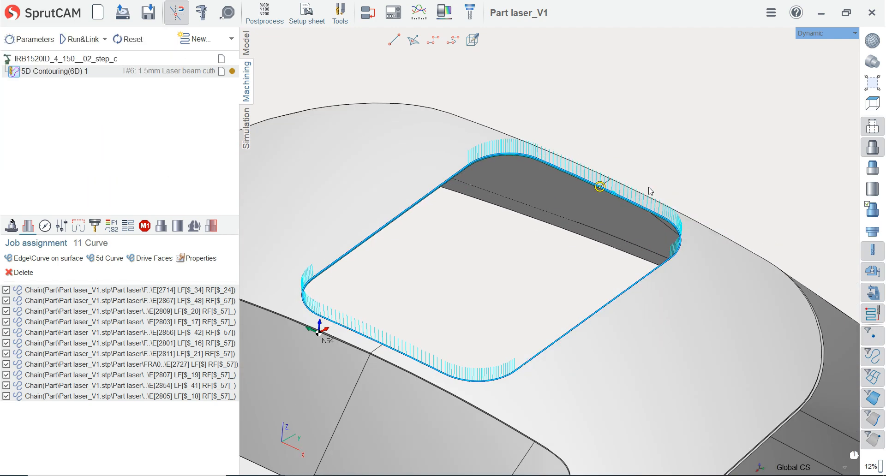
scroll(556, 191, up, 5)
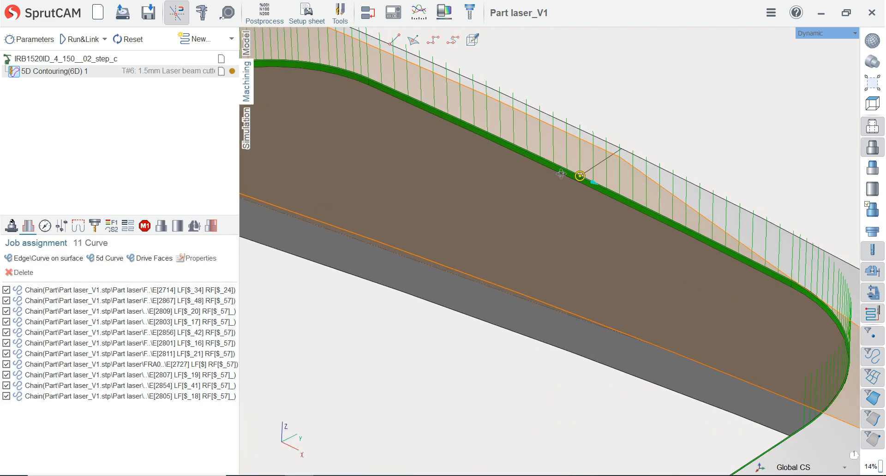
middle_drag(560, 174, 467, 152)
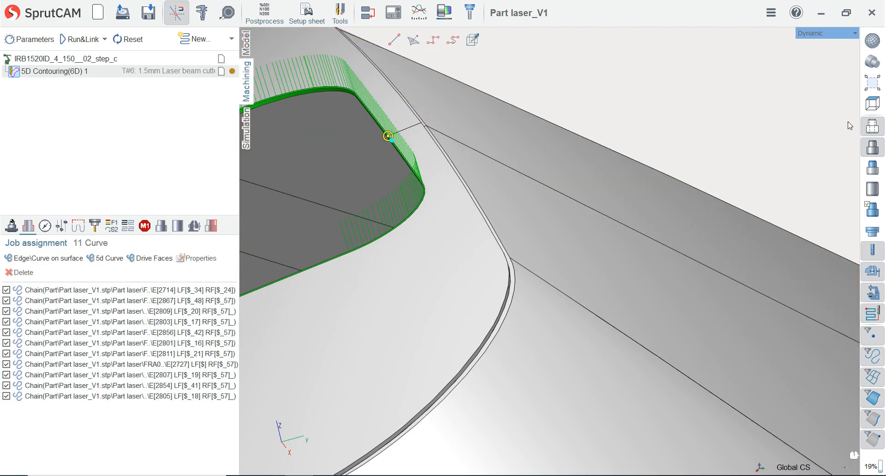
click(871, 103)
click(816, 105)
scroll(744, 259, up, 6)
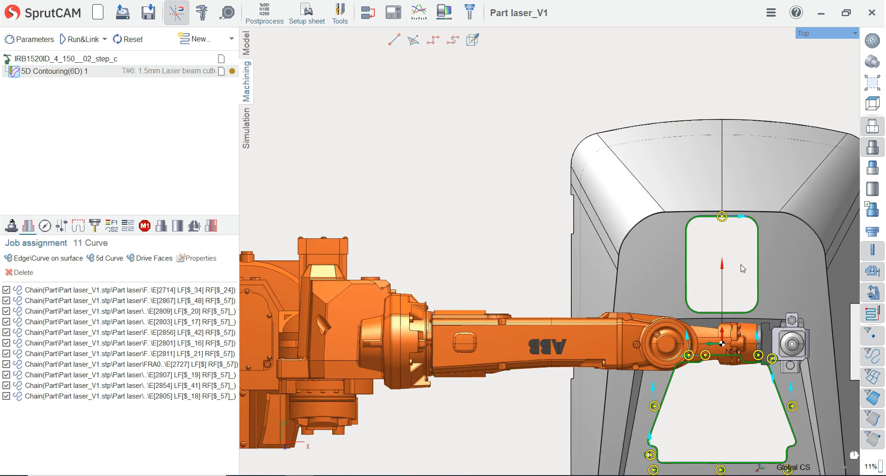
scroll(511, 166, down, 7)
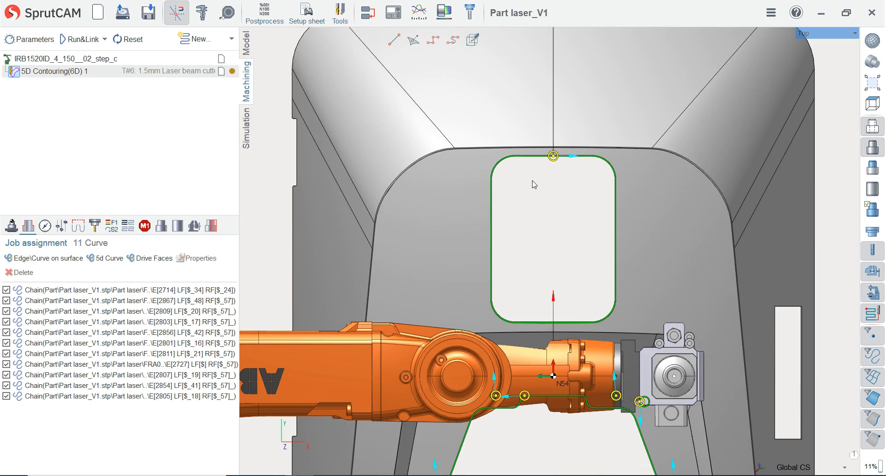
- Inspect the contour and vectors along the notched cutout's corners and the neighbouring holes
scroll(515, 335, up, 3)
scroll(421, 402, up, 7)
scroll(421, 403, up, 2)
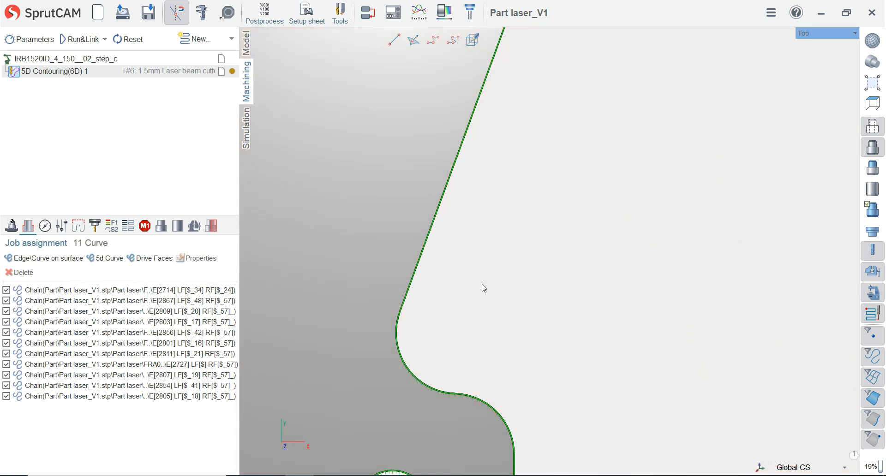
scroll(482, 287, down, 6)
middle_drag(464, 333, 347, 223)
scroll(415, 391, up, 3)
middle_drag(416, 391, 423, 303)
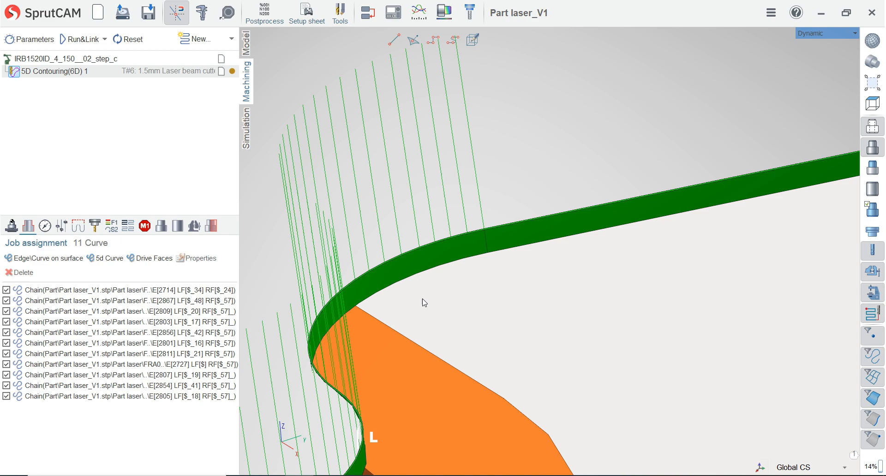
scroll(392, 330, down, 15)
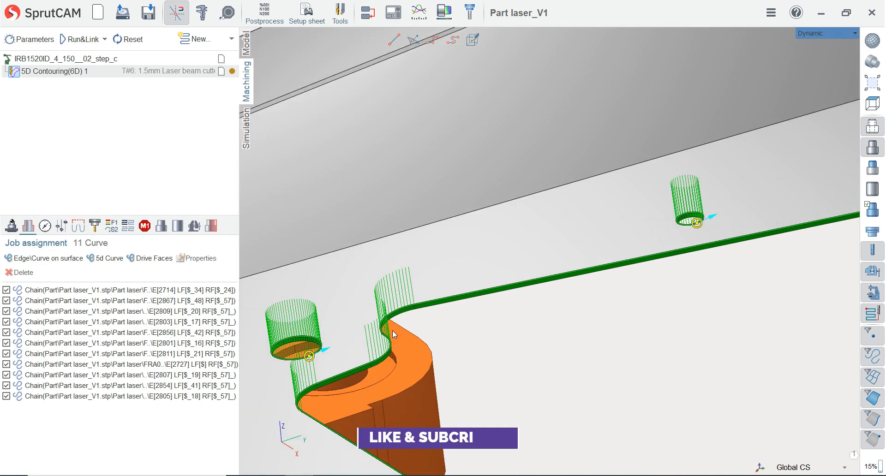
- Inspect the vector directions around the rounded corners and edges of the rectangular cutout in the upper surface
scroll(720, 201, up, 5)
scroll(747, 183, up, 4)
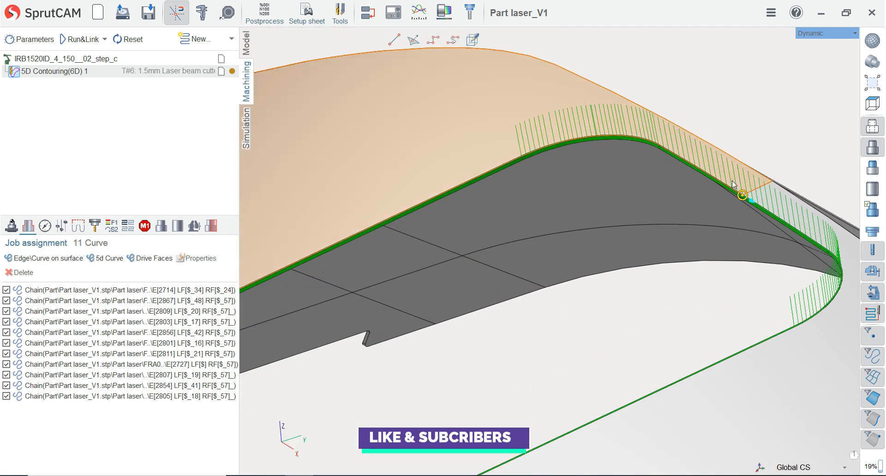
middle_drag(582, 156, 611, 128)
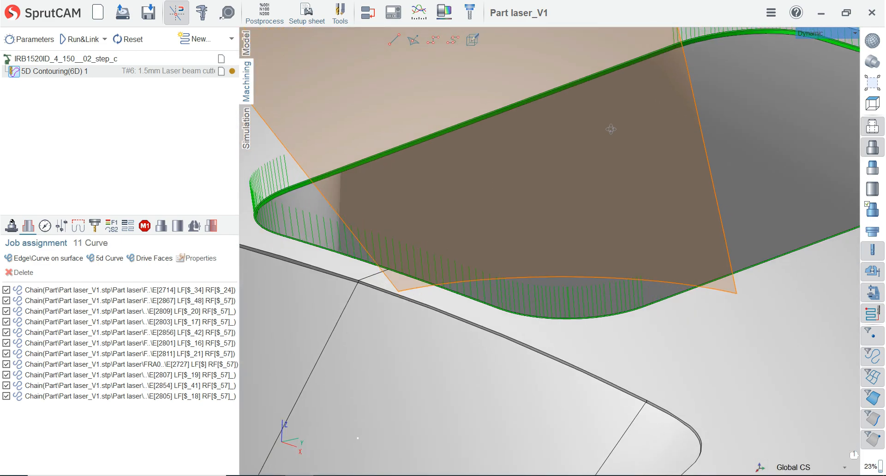
scroll(271, 198, up, 6)
scroll(329, 220, down, 8)
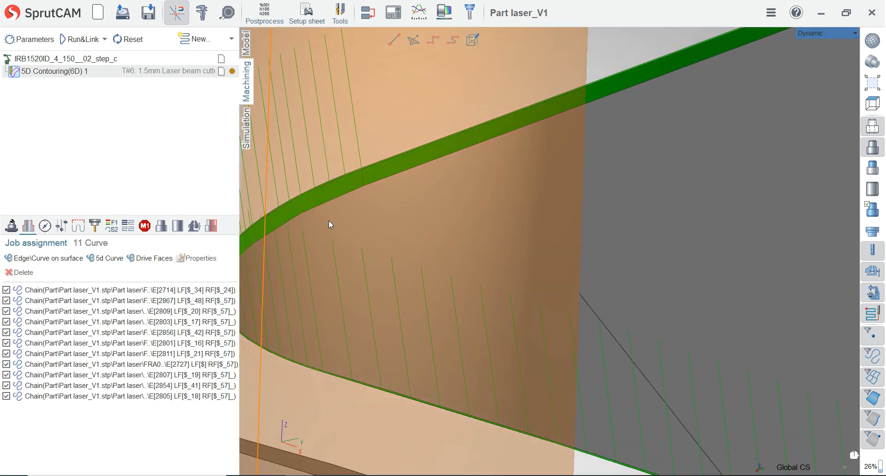
scroll(572, 164, up, 2)
scroll(544, 184, up, 4)
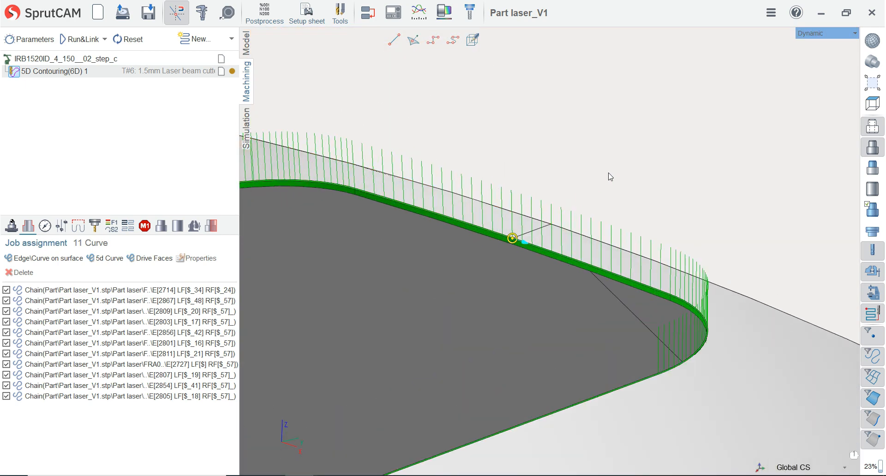
scroll(645, 170, down, 5)
scroll(684, 166, down, 6)
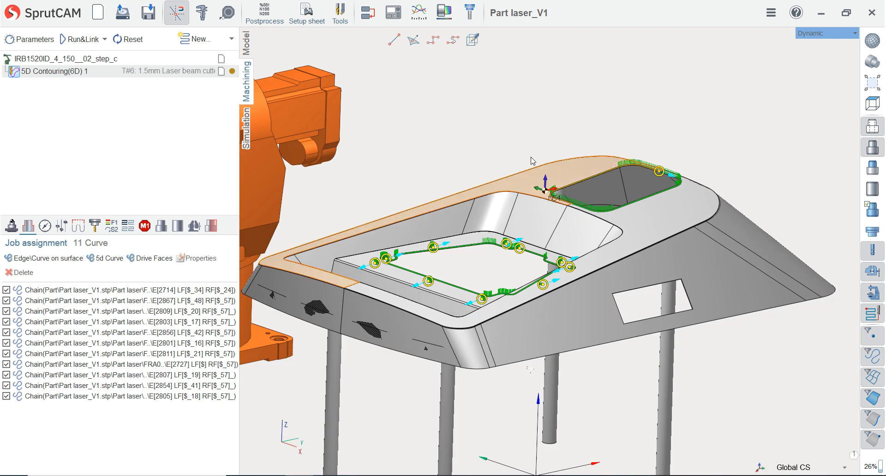
- Move the notched cutout's start point to the middle of its short straight edge facing the rectangular cutout
middle_drag(505, 136, 504, 184)
scroll(506, 239, up, 5)
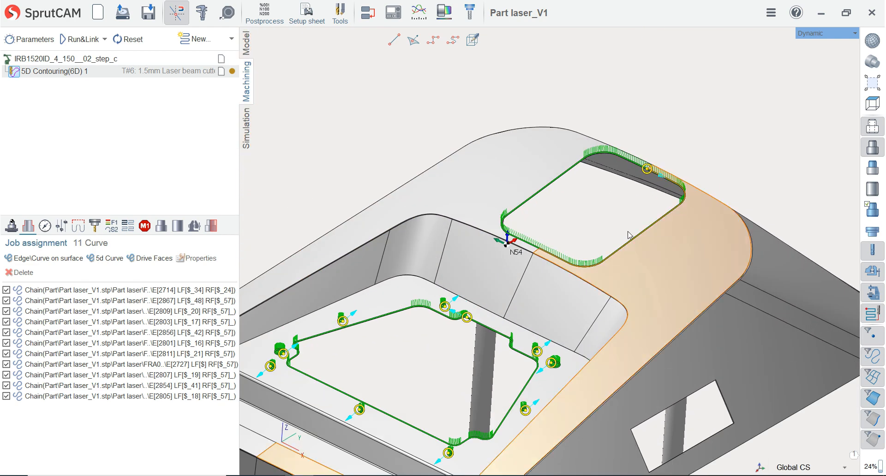
scroll(472, 331, down, 1)
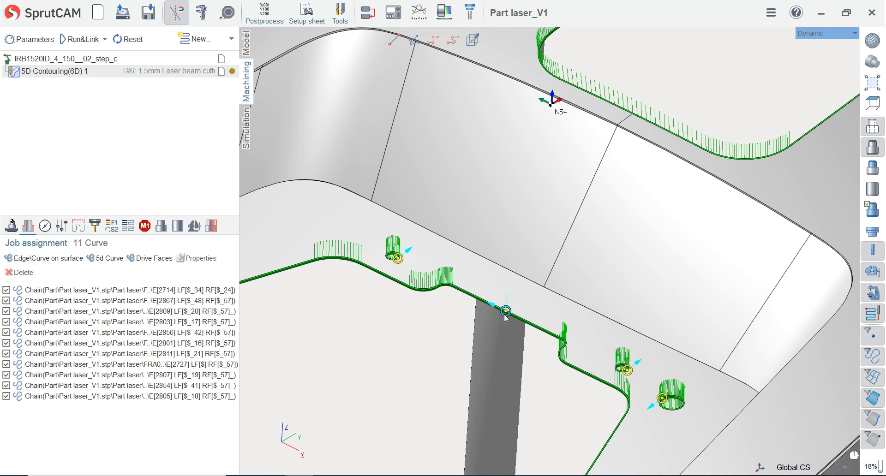
- Move the rounded rectangular cutout's start point to the edge beside the N54 origin
scroll(449, 319, down, 5)
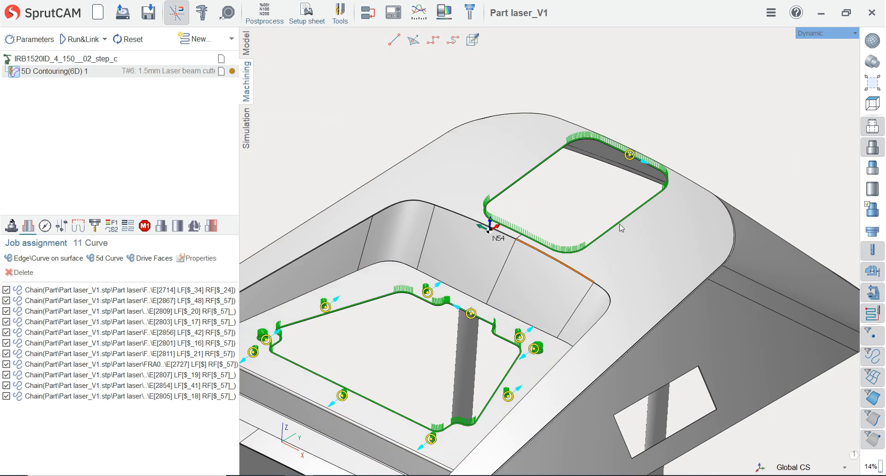
scroll(621, 226, down, 2)
scroll(619, 194, up, 4)
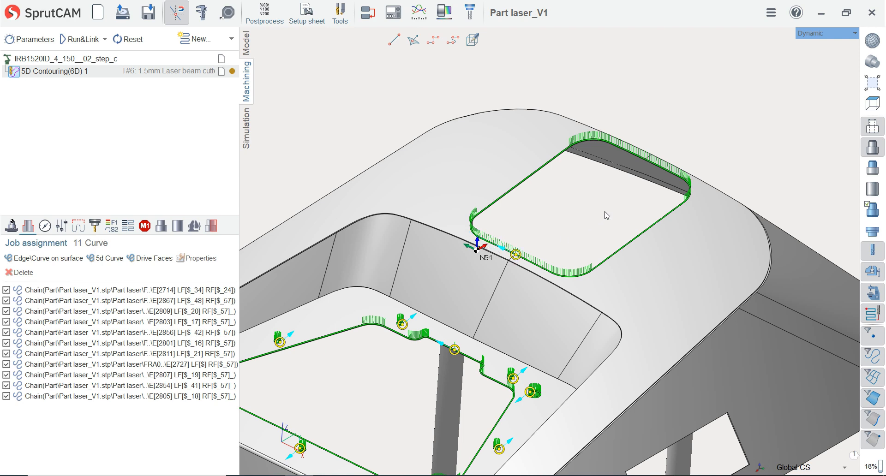
- Set the safe level of the contouring operation's links to 50 mm from the part
scroll(607, 214, down, 5)
scroll(532, 262, up, 2)
mouse_move(488, 154)
middle_down()
mouse_move(481, 128)
mouse_move(477, 155)
middle_up()
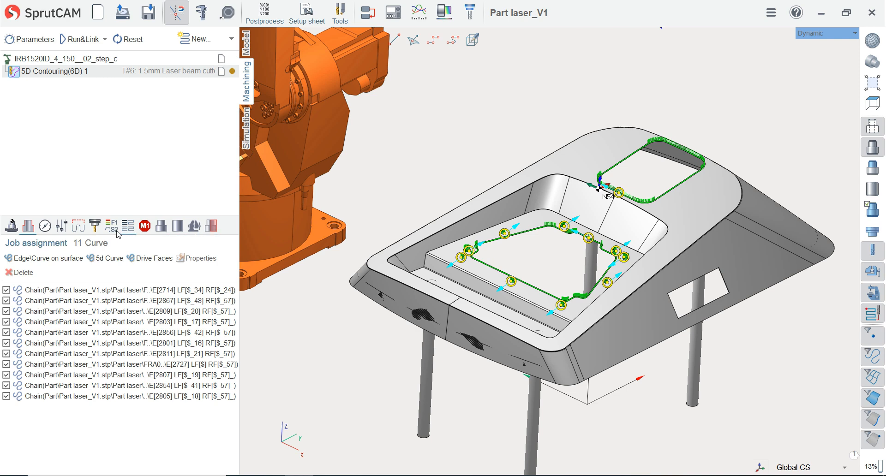
click(76, 227)
click(185, 282)
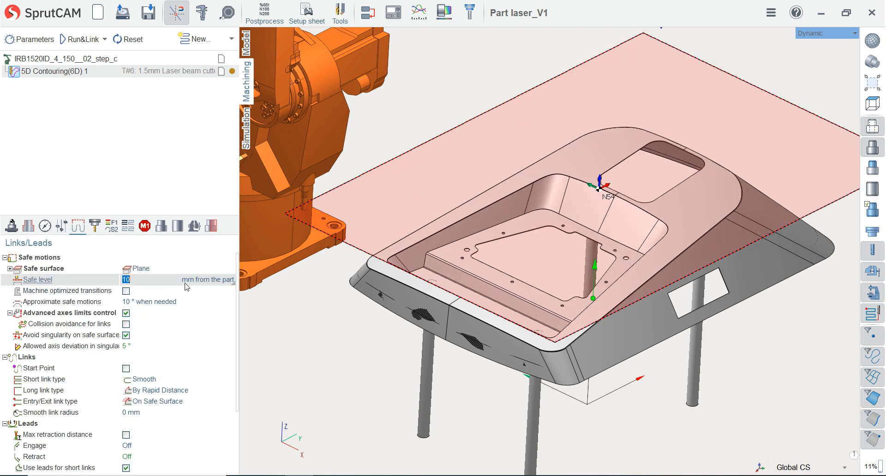
key(Return)
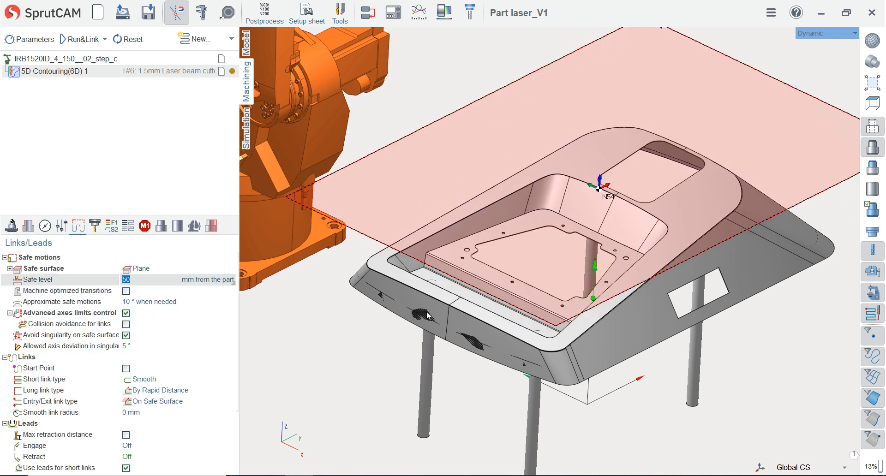
scroll(563, 239, down, 2)
scroll(521, 211, up, 2)
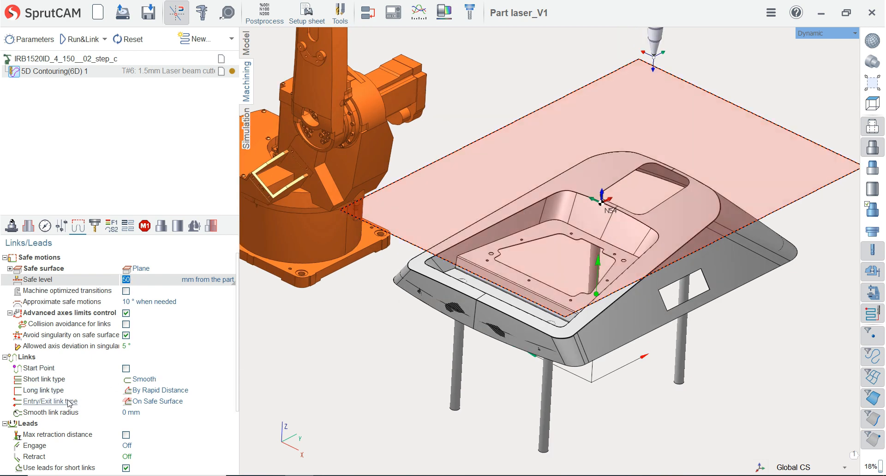
- Set the long link type to On Safe Surface
click(156, 393)
click(167, 392)
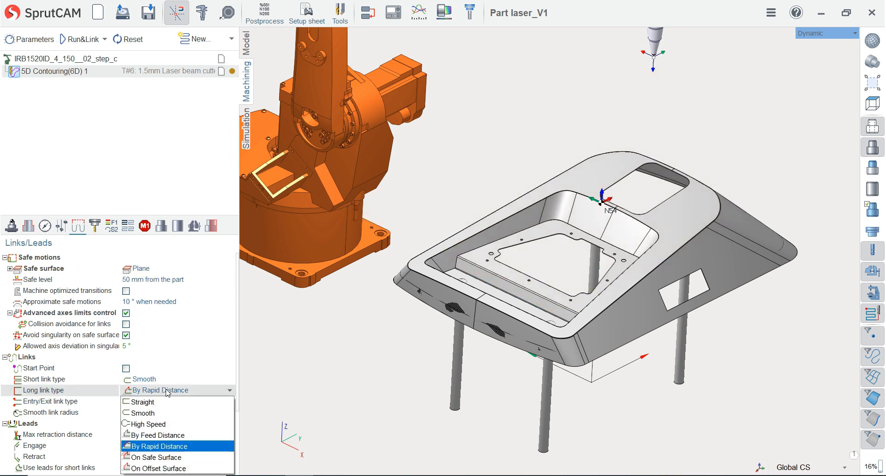
click(169, 457)
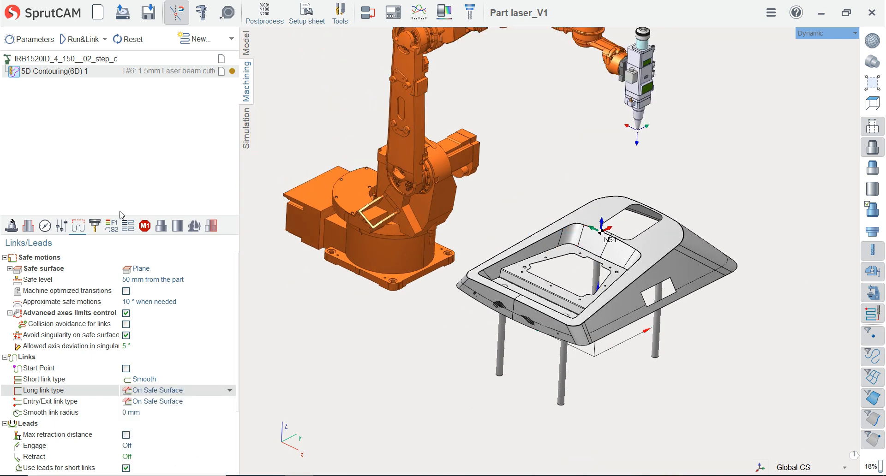
- Calculate the toolpath of the 5D Contouring(6D) 1 operation, then reset and recalculate it
click(14, 229)
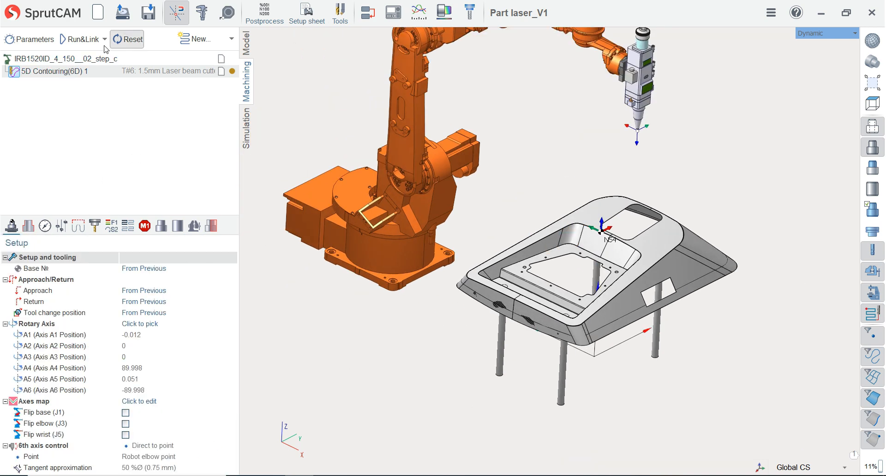
click(84, 43)
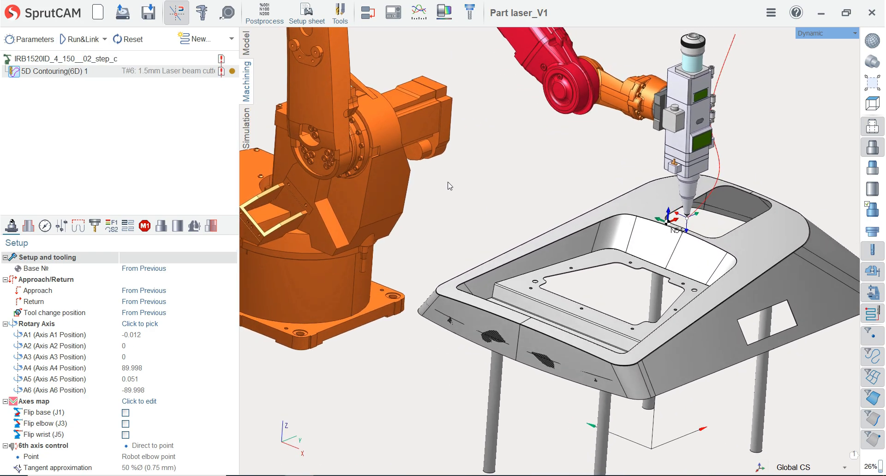
click(128, 39)
click(81, 39)
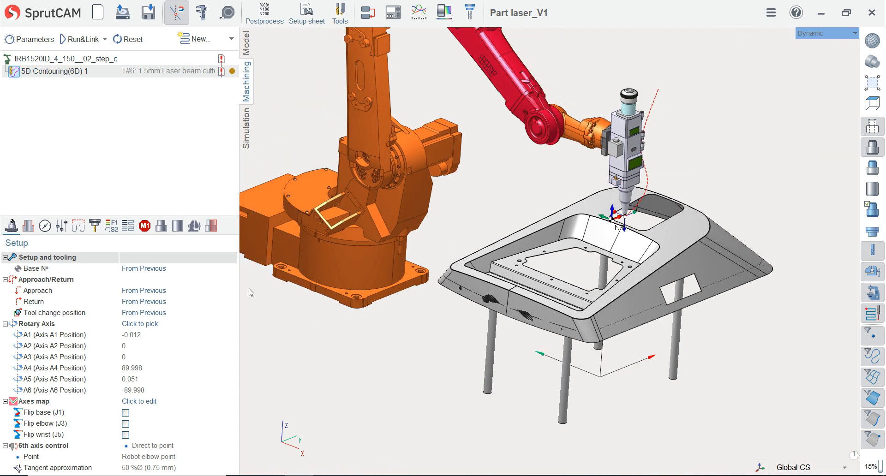
- Open the operation's axes map, include Collisions in the checks and build the AxisA6 collision map
click(28, 226)
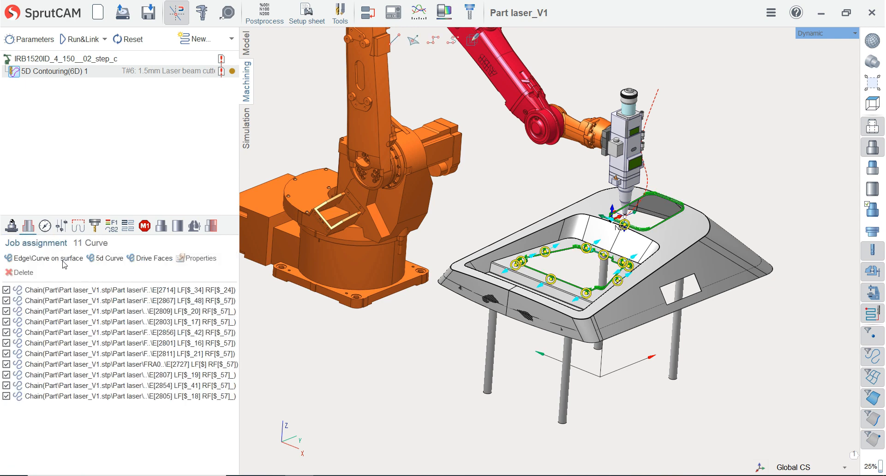
click(11, 226)
click(221, 402)
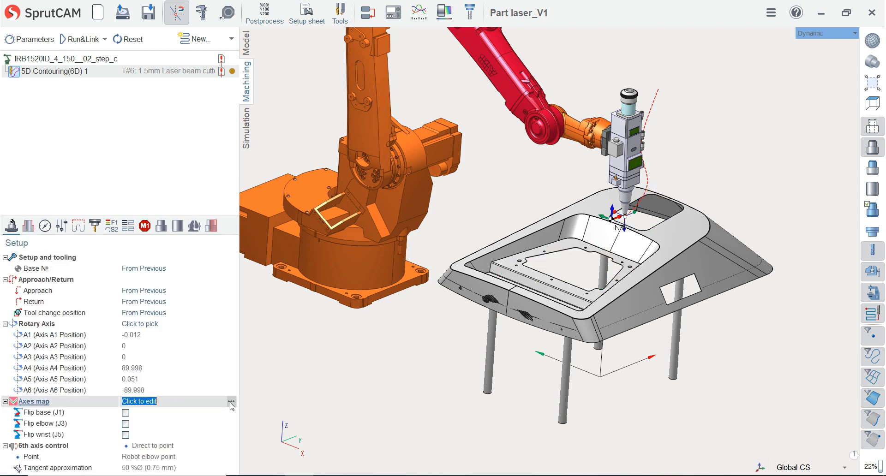
click(231, 402)
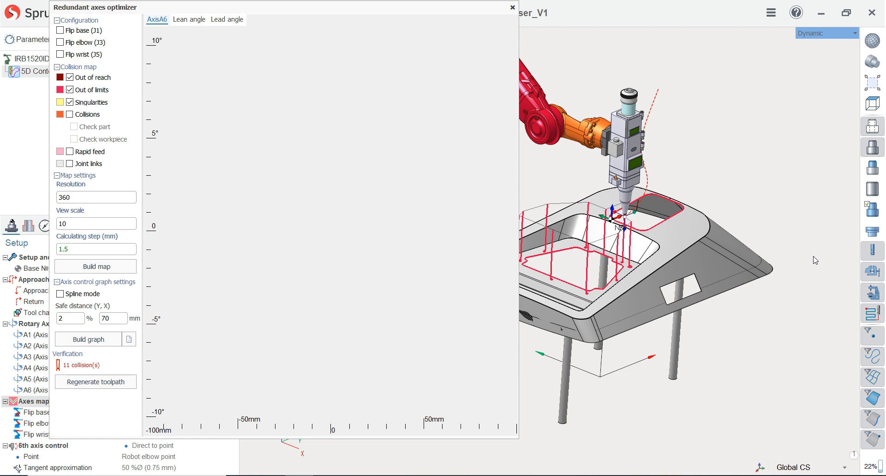
scroll(811, 259, down, 4)
scroll(683, 266, up, 3)
mouse_move(626, 225)
middle_down()
mouse_move(612, 206)
mouse_move(604, 139)
mouse_move(621, 239)
middle_up()
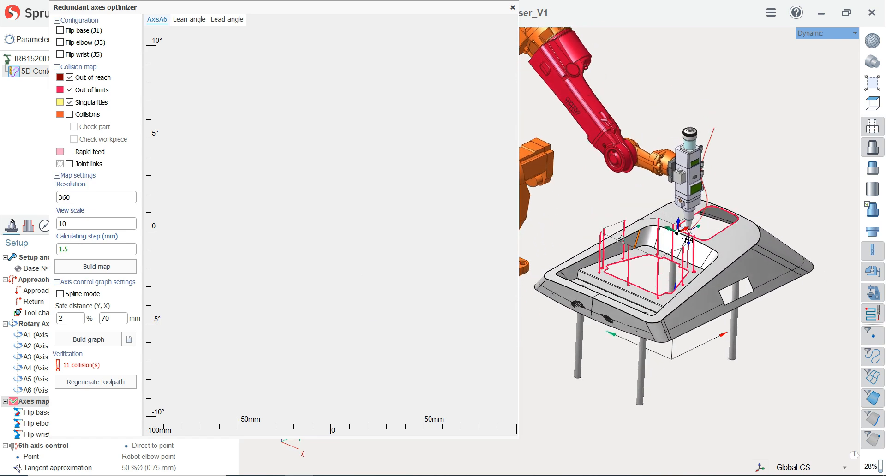
scroll(654, 217, up, 2)
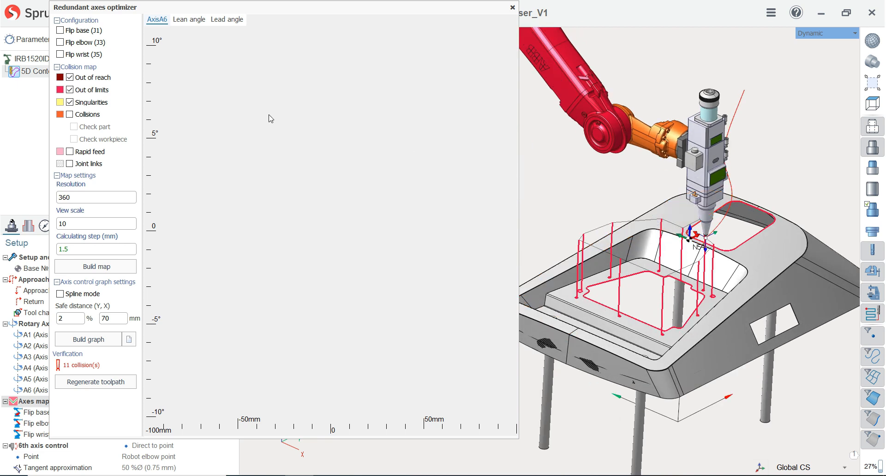
click(70, 114)
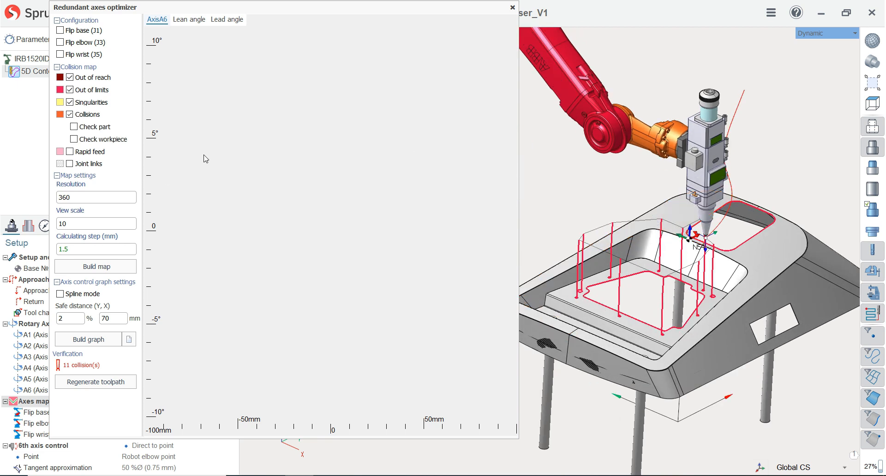
click(111, 272)
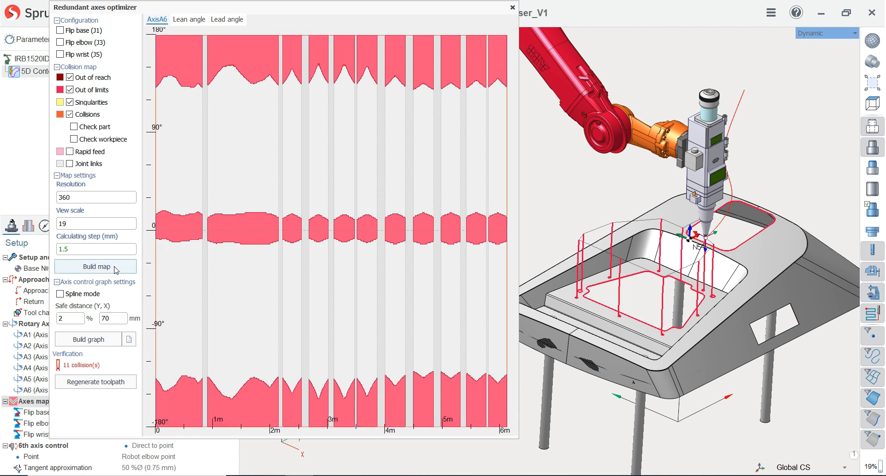
- Build the AxisA6 control graph on the collision map, regenerate the toolpath and leave the redundant axes optimizer
click(101, 342)
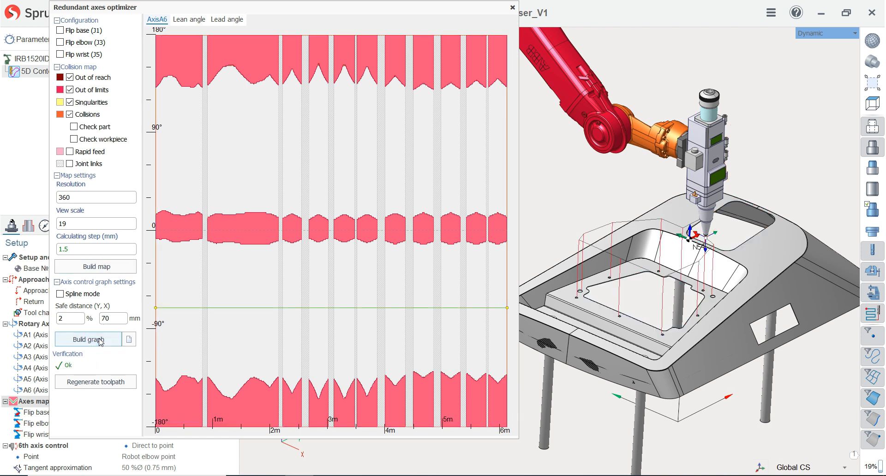
click(98, 382)
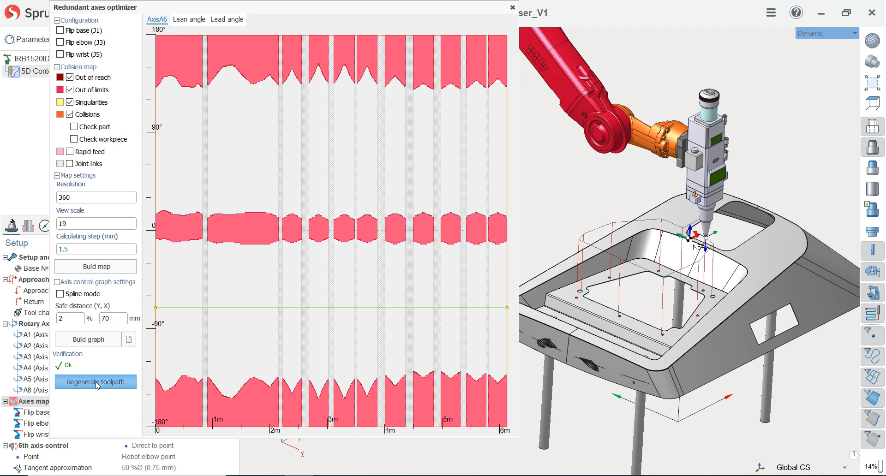
click(512, 8)
- Switch to simulation and place the laser head on the descending approach move at the upper rectangular cutout
scroll(463, 162, down, 2)
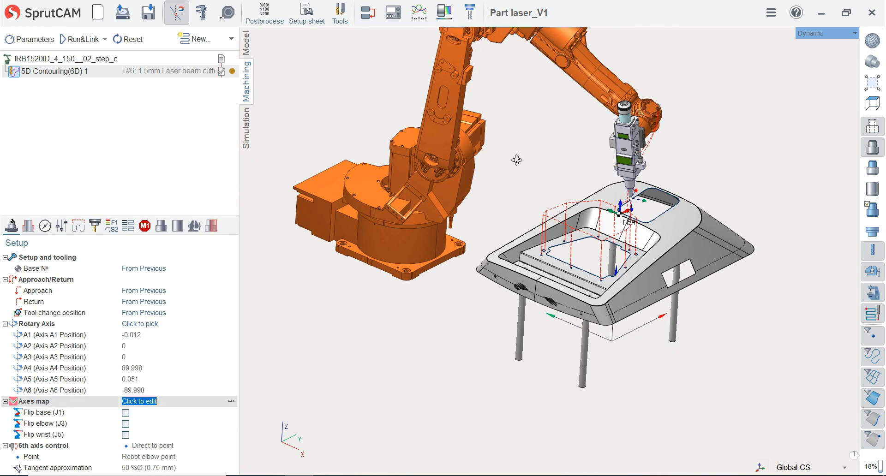
middle_drag(516, 160, 506, 184)
scroll(582, 233, up, 4)
middle_drag(573, 199, 530, 168)
click(247, 128)
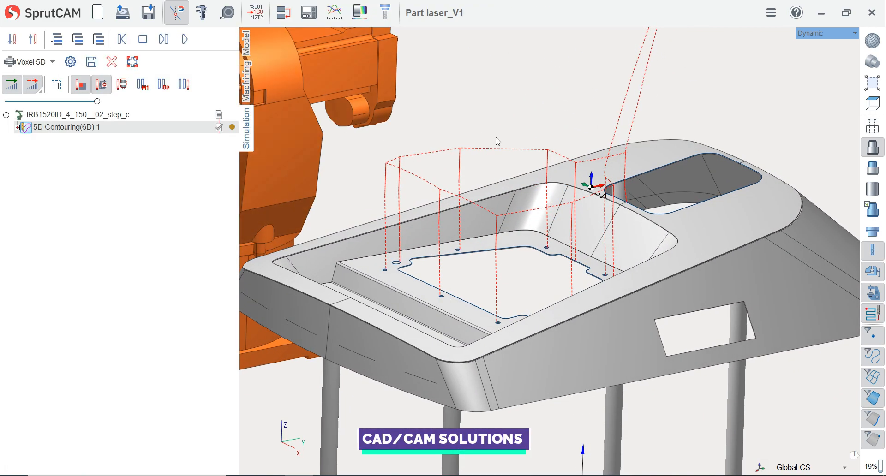
scroll(637, 212, up, 5)
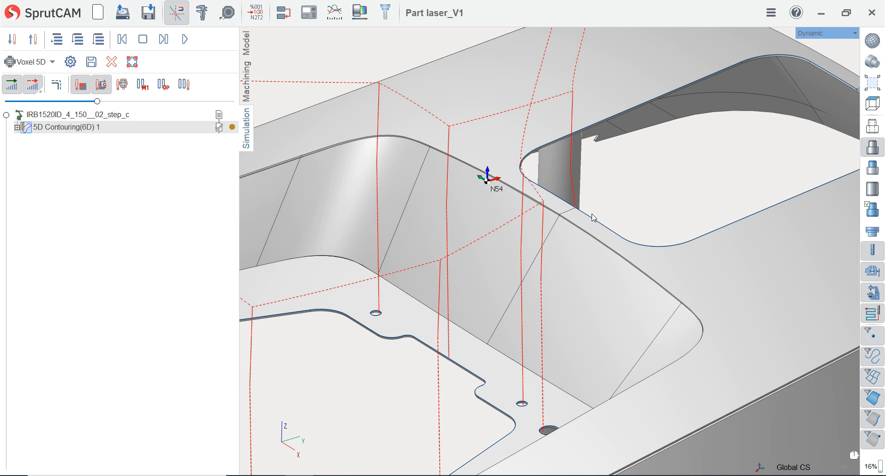
double_click(572, 186)
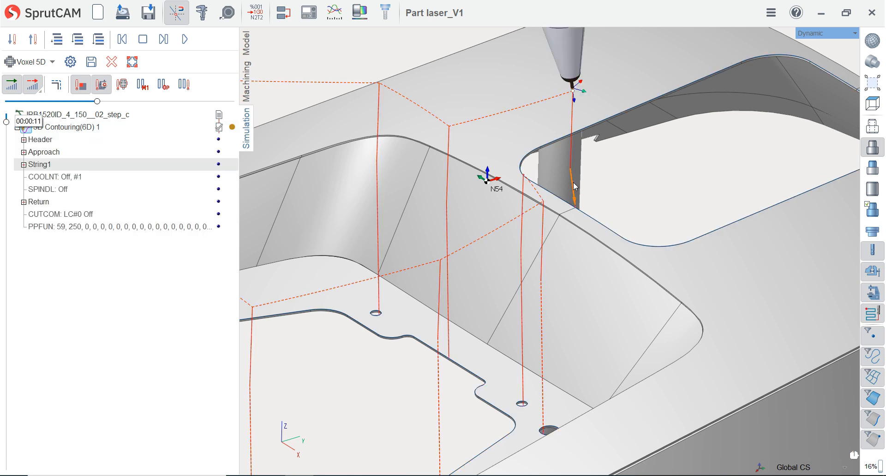
- Place the laser head at points along the rectangular cutout's edge near its start point and examine its orientation
double_click(597, 228)
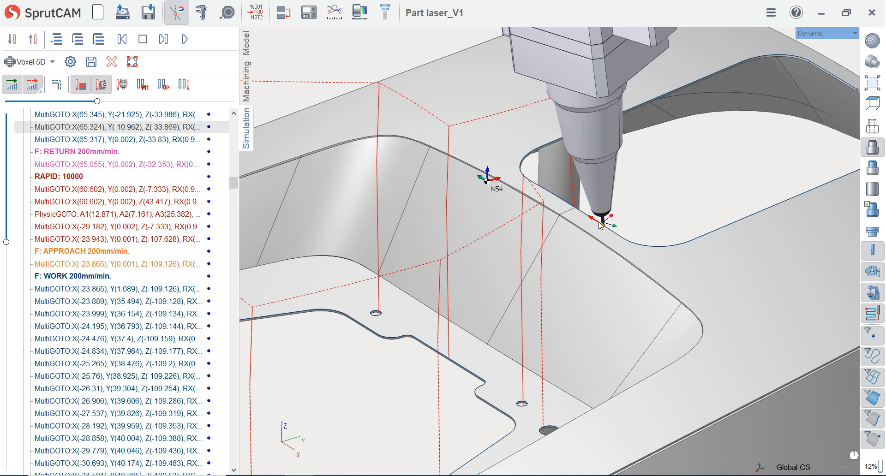
double_click(592, 218)
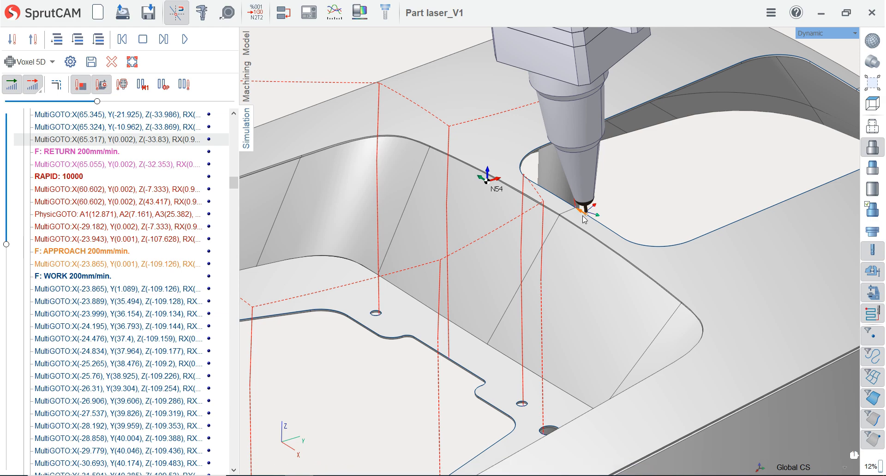
scroll(583, 216, up, 5)
middle_drag(589, 212, 625, 212)
scroll(626, 212, down, 6)
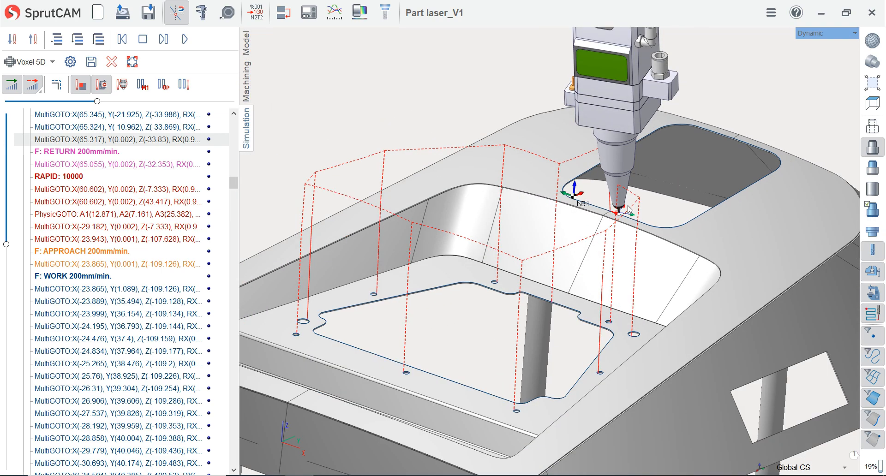
scroll(629, 210, down, 3)
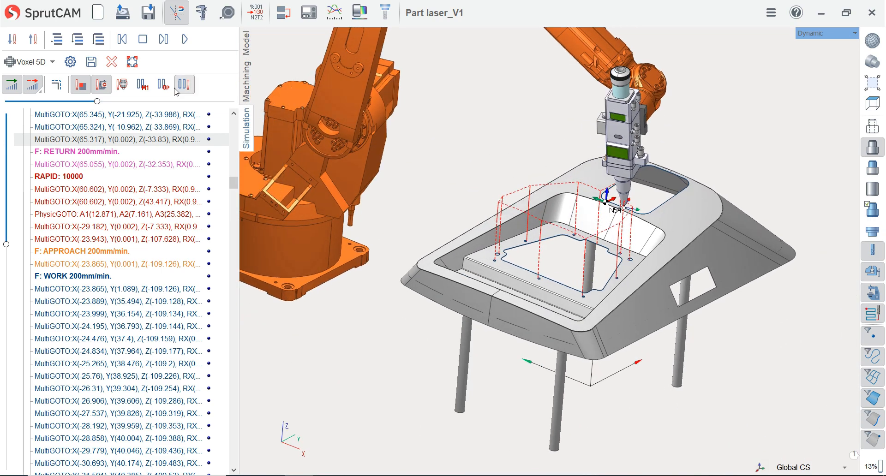
- Return the simulation to the beginning of the 5D Contouring(6D) 1 operation with the whole robot in view
click(121, 41)
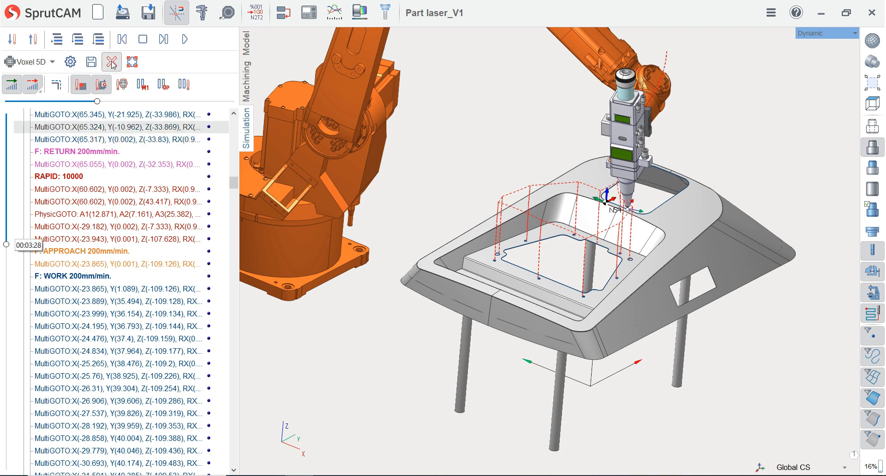
scroll(224, 169, up, 10)
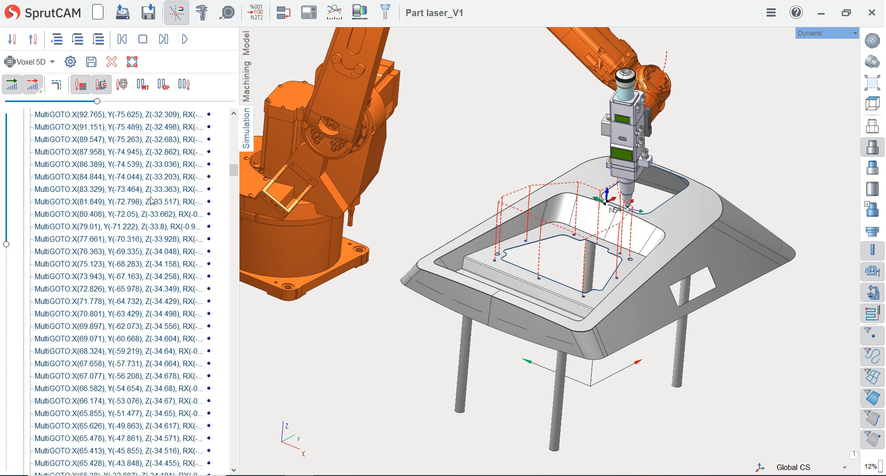
scroll(225, 169, up, 10)
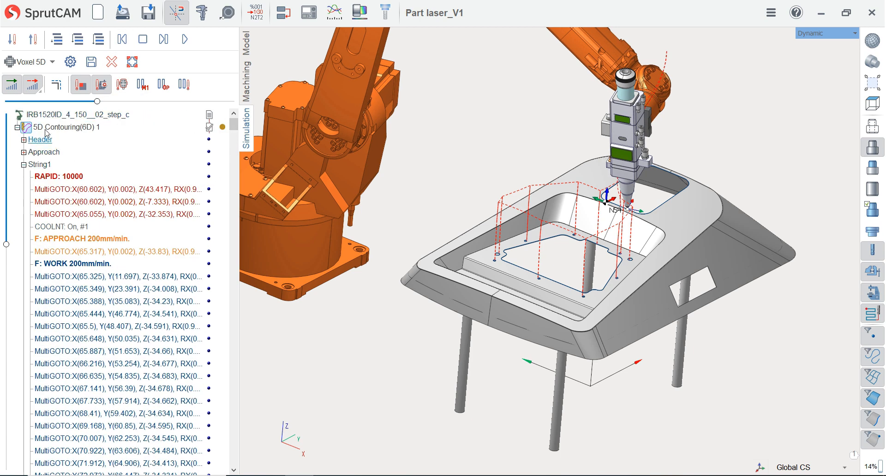
click(52, 128)
scroll(493, 252, down, 5)
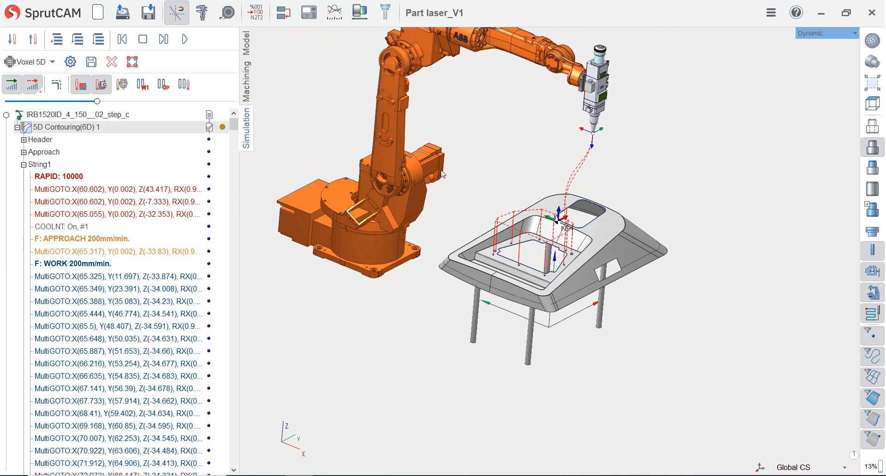
- Simulate the complete 5D Contouring(6D) 1 operation, adjusting the playback speed, and step back from its end
drag(97, 101, 88, 101)
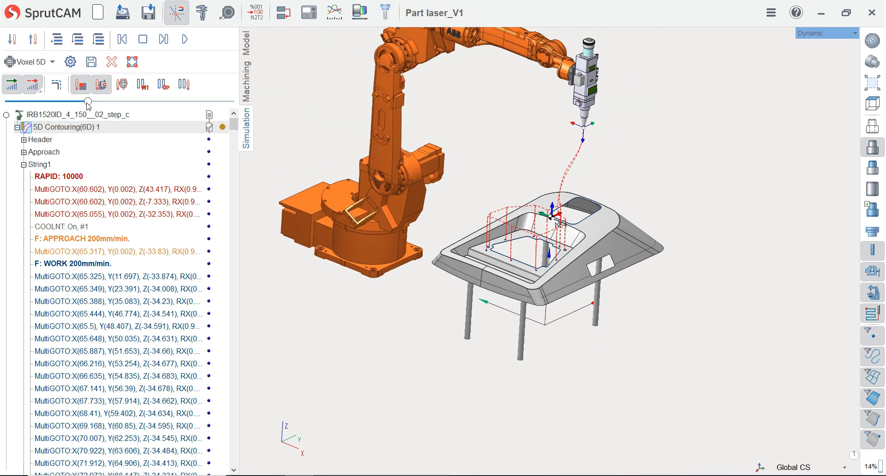
click(185, 39)
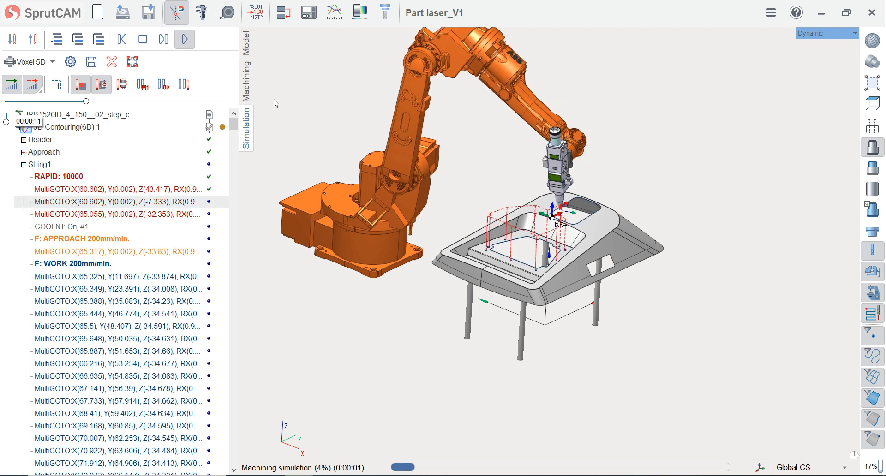
right_drag(275, 103, 638, 253)
scroll(524, 170, up, 3)
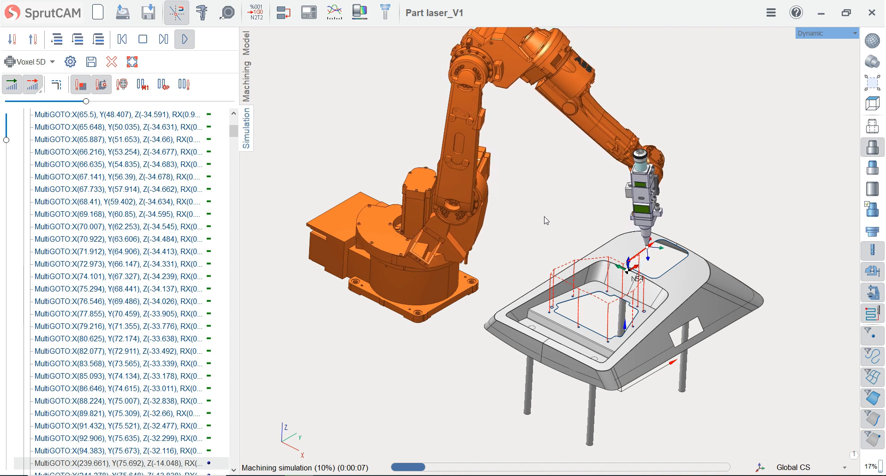
drag(88, 102, 107, 102)
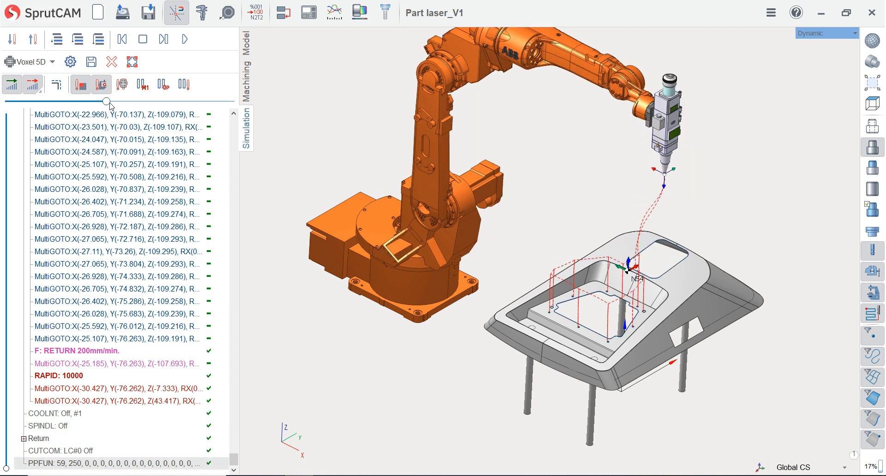
click(120, 43)
click(112, 62)
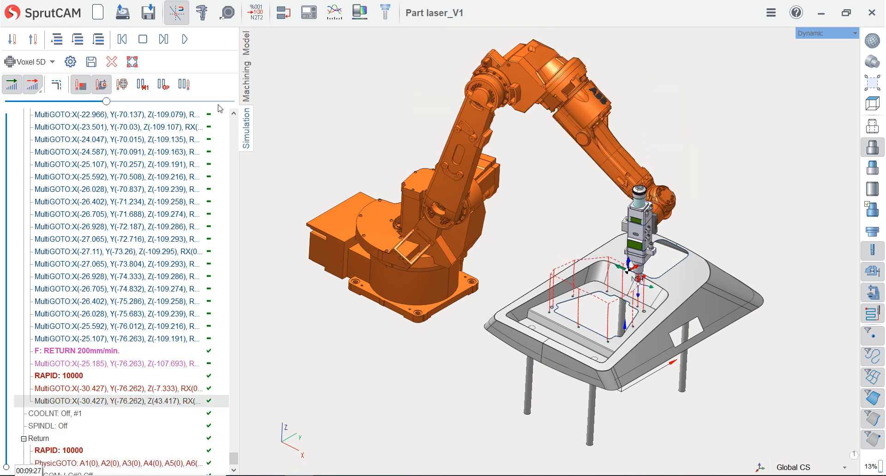
- Duplicate the 5D Contouring(6D) 1 operation in the machining operation list
scroll(382, 146, down, 2)
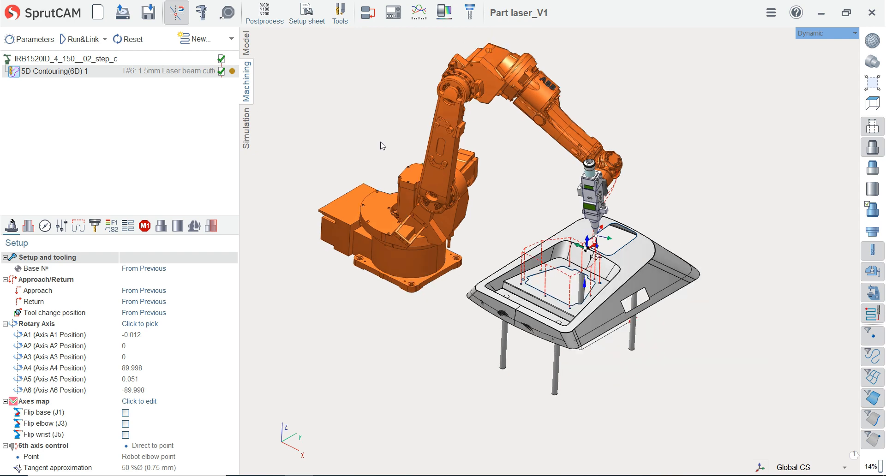
scroll(357, 131, up, 2)
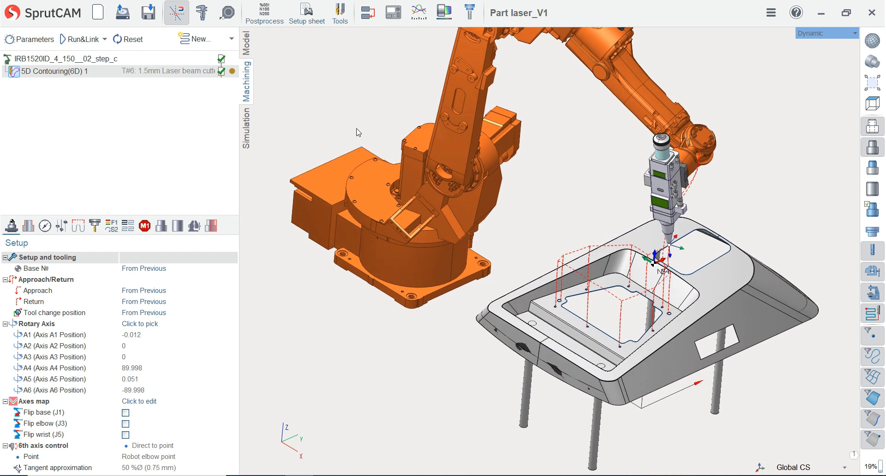
scroll(695, 304, up, 4)
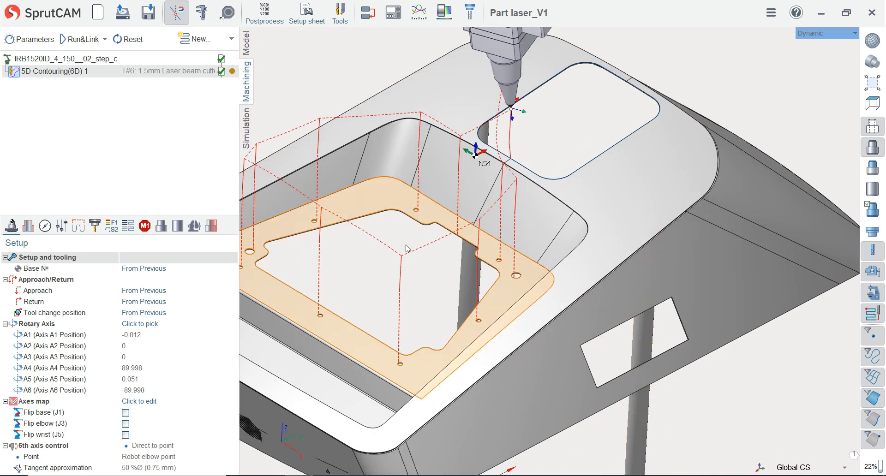
right_click(52, 74)
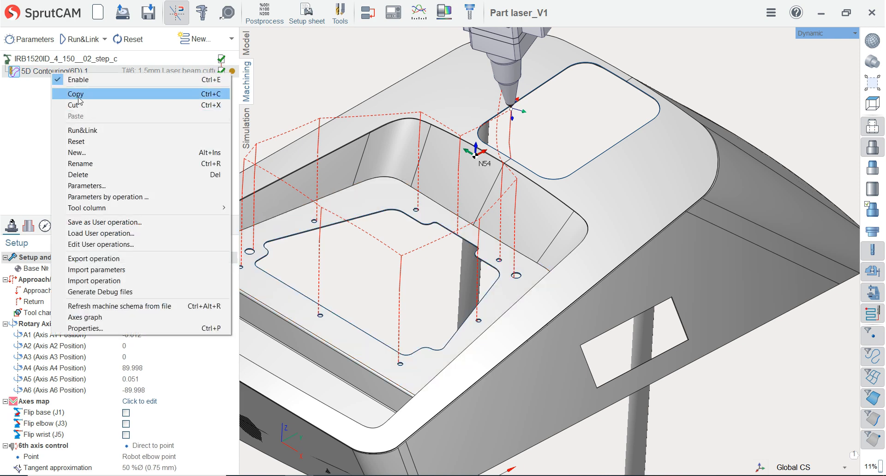
click(76, 95)
right_click(52, 73)
click(76, 116)
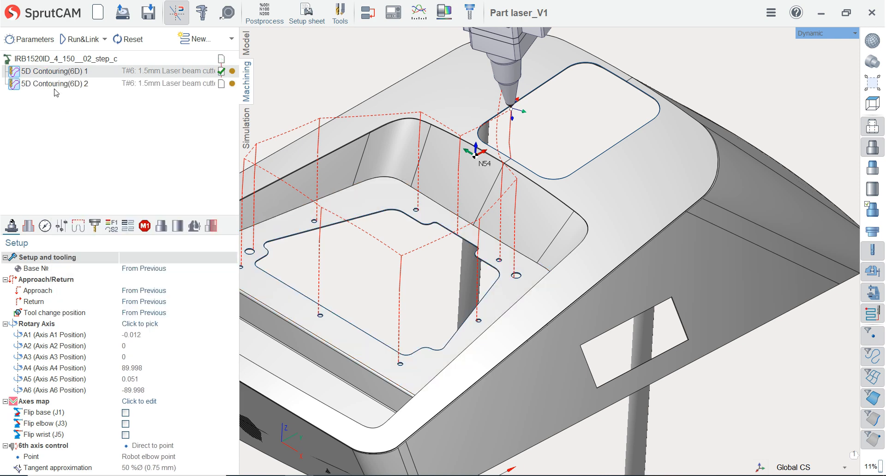
- Clear all inherited curves from the job assignment of 5D Contouring(6D) 2
click(28, 230)
right_click(159, 300)
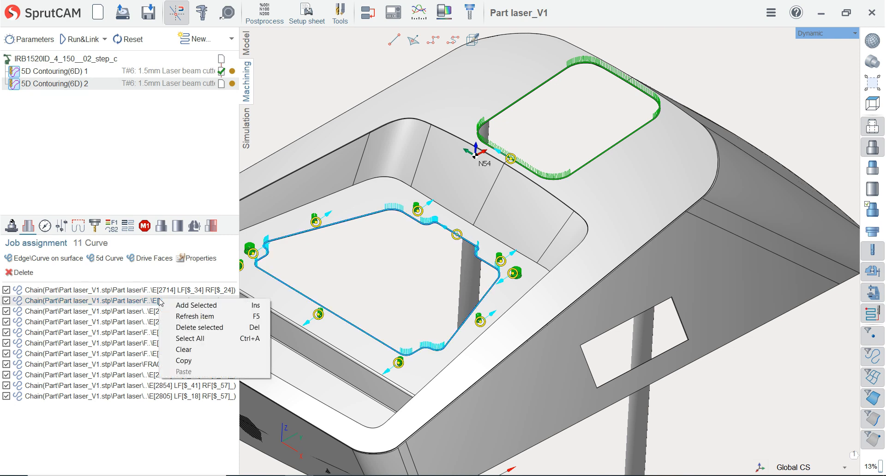
click(195, 350)
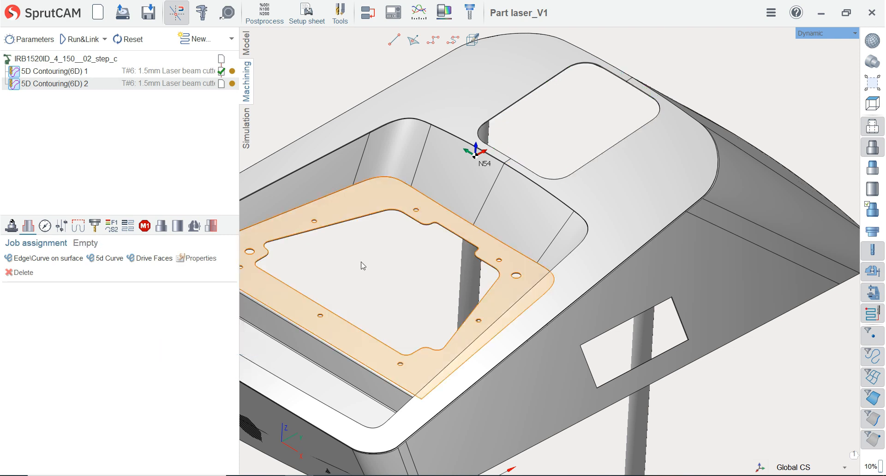
- Add the four edges of the side wall's rectangular cutout to the job assignment as an edge/curve on surface
scroll(676, 368, up, 5)
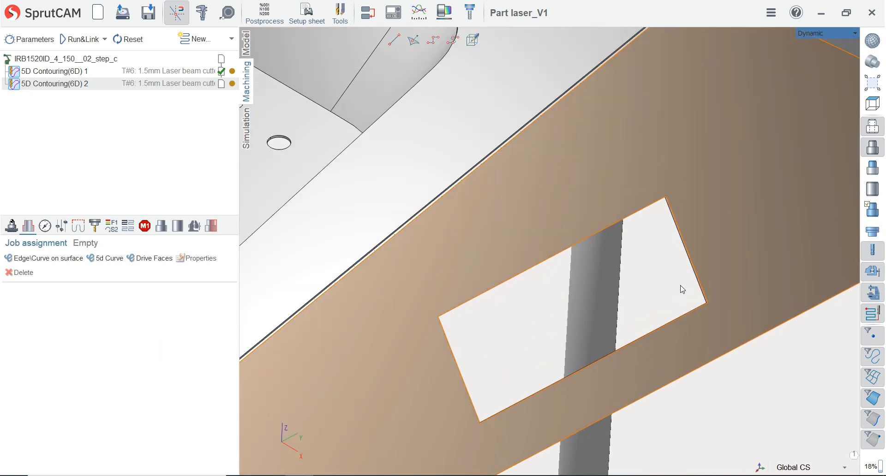
click(646, 207)
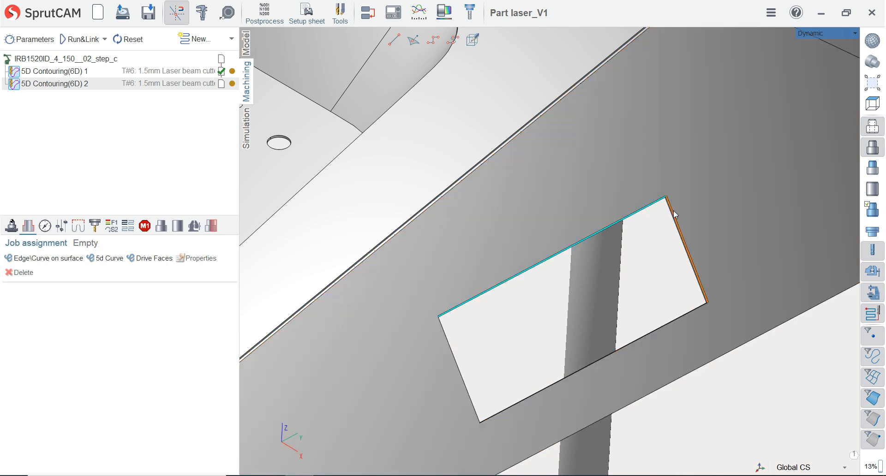
click(671, 211)
click(690, 317)
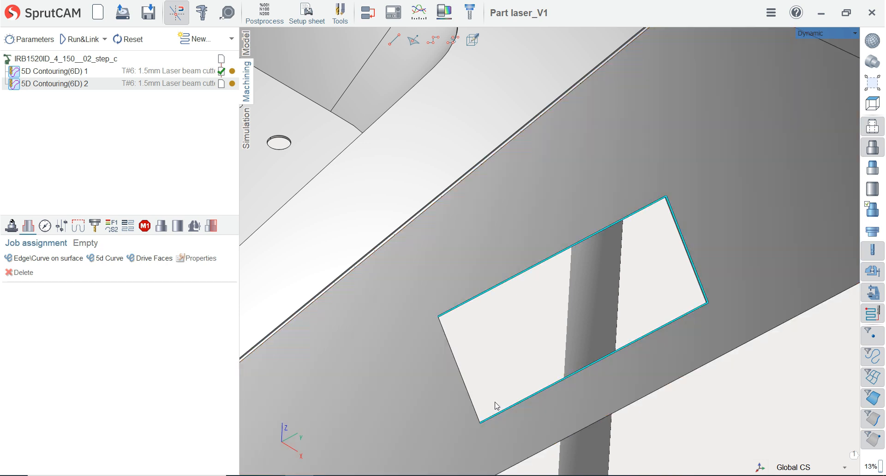
click(468, 388)
scroll(527, 327, down, 3)
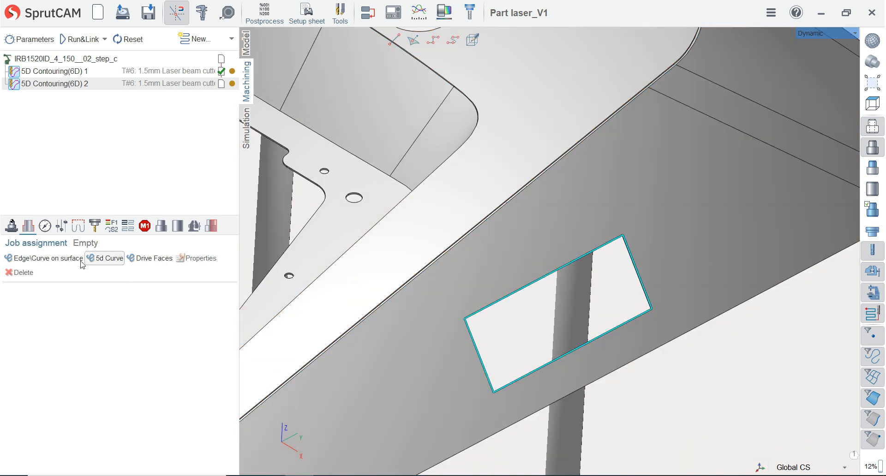
click(65, 262)
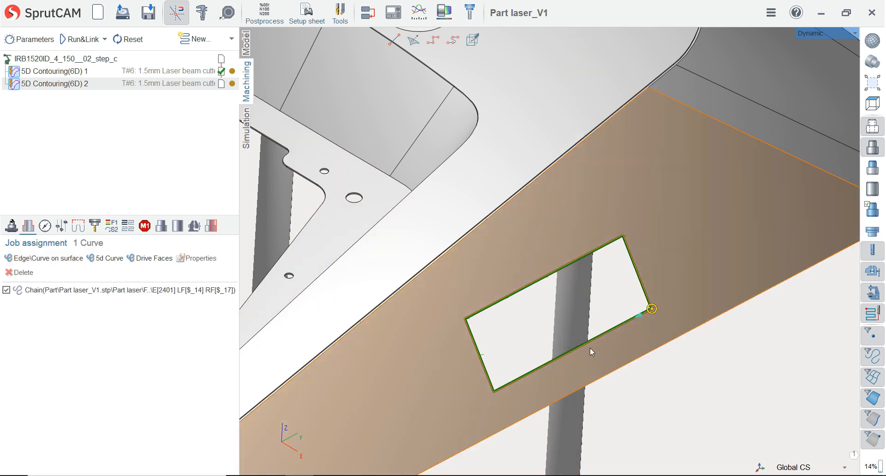
- Move the side cutout curve's start point to the middle of its lower edge and set the curve's stock to -0.75
scroll(598, 340, up, 3)
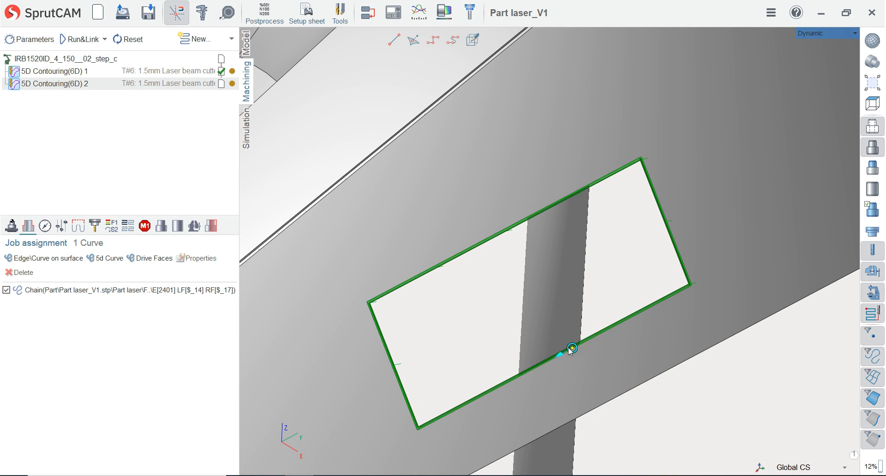
scroll(565, 355, down, 5)
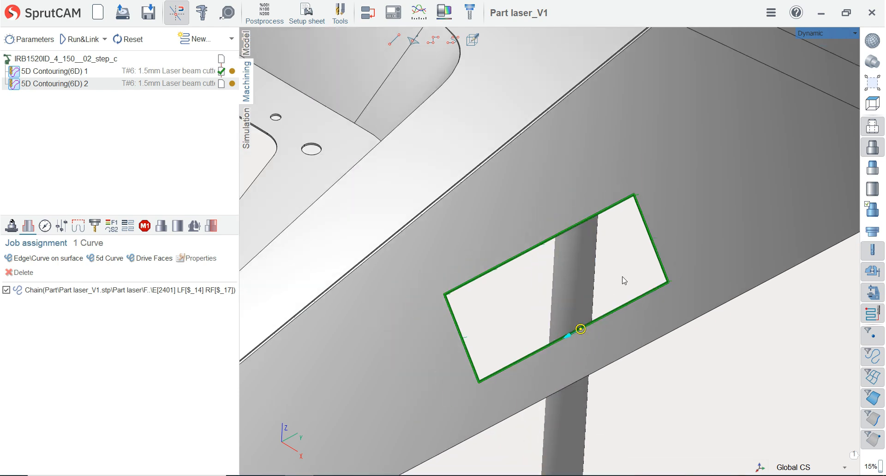
scroll(593, 300, up, 5)
scroll(553, 351, up, 3)
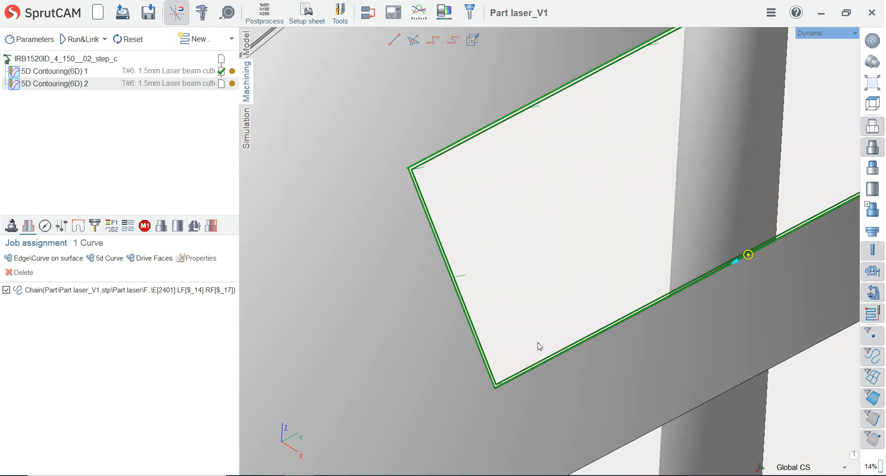
middle_drag(483, 301, 459, 300)
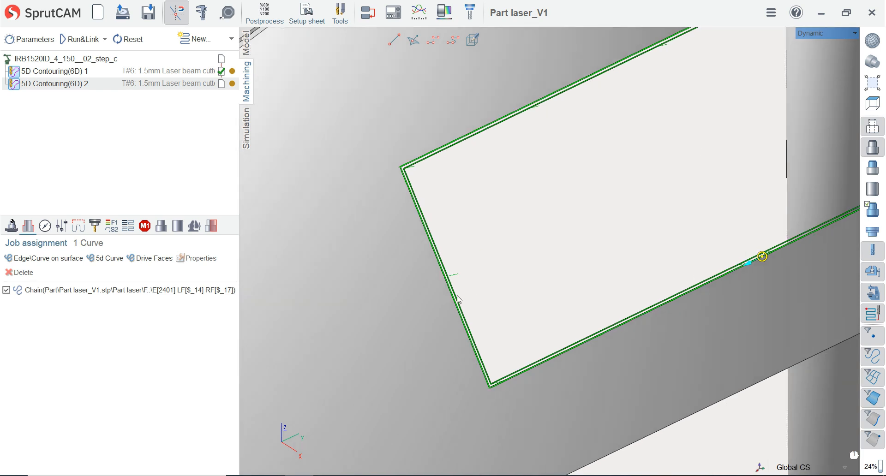
click(169, 292)
click(198, 260)
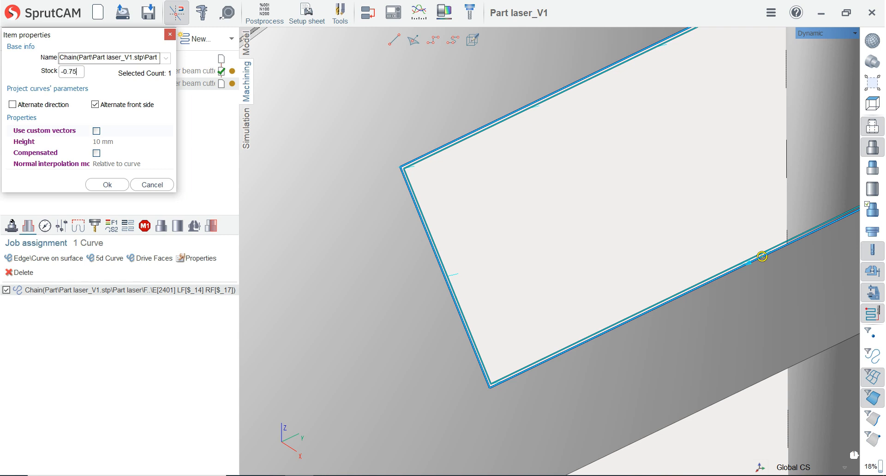
click(107, 185)
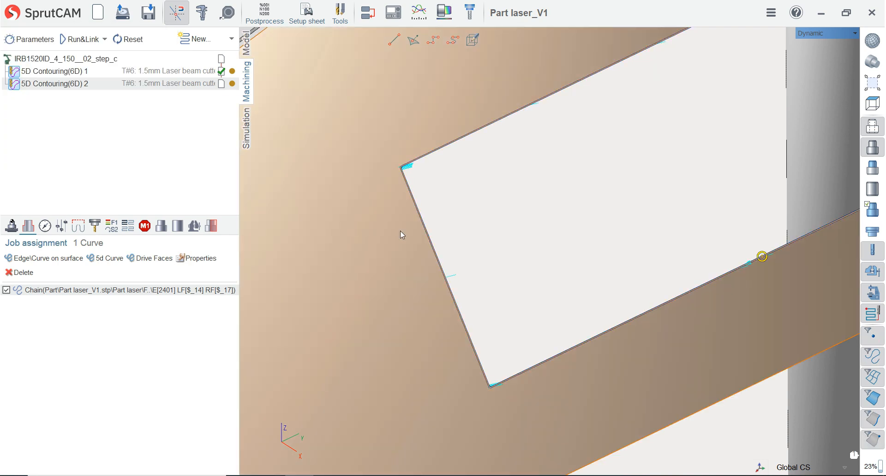
- Examine the side cutout's curve and its normal vectors, close up at a corner and from several angles
right_drag(400, 231, 586, 198)
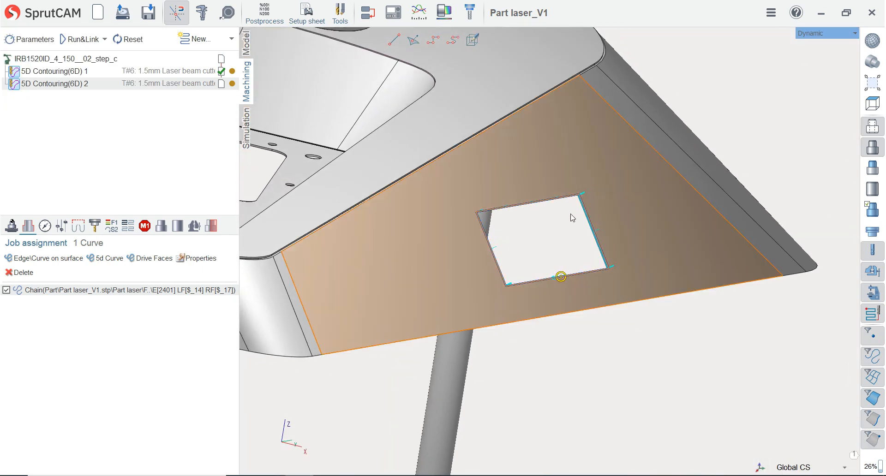
scroll(562, 214, up, 6)
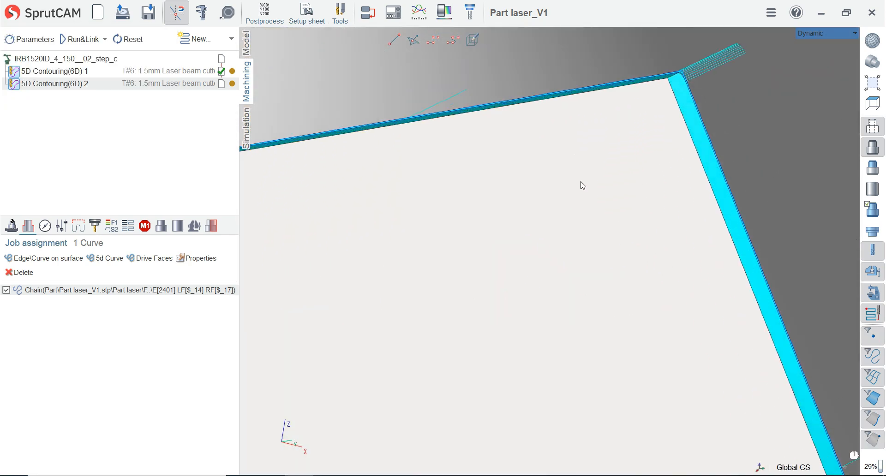
scroll(582, 185, down, 8)
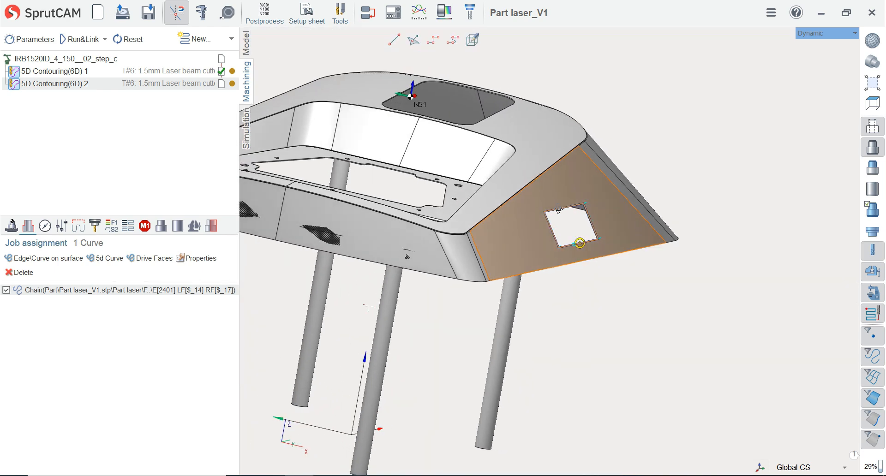
right_drag(558, 210, 557, 284)
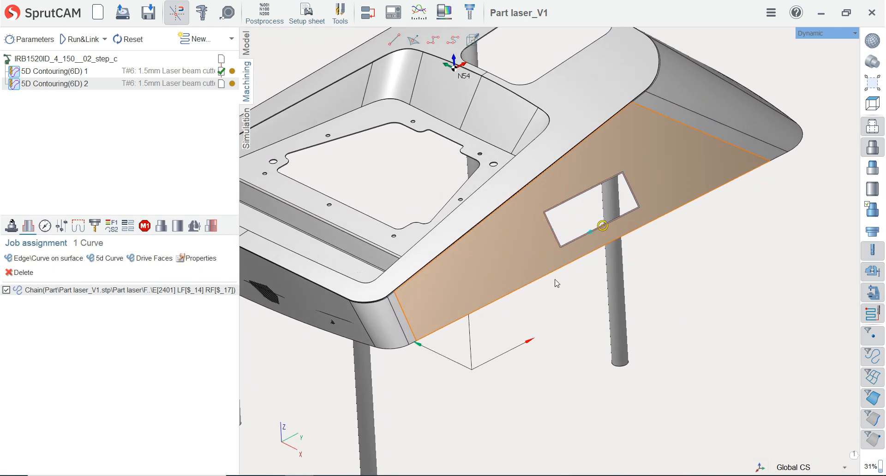
scroll(554, 277, down, 4)
scroll(551, 242, up, 2)
- Review the strategy, parameters and links/leads settings of 5D Contouring(6D) 2 and calculate its toolpath
click(47, 227)
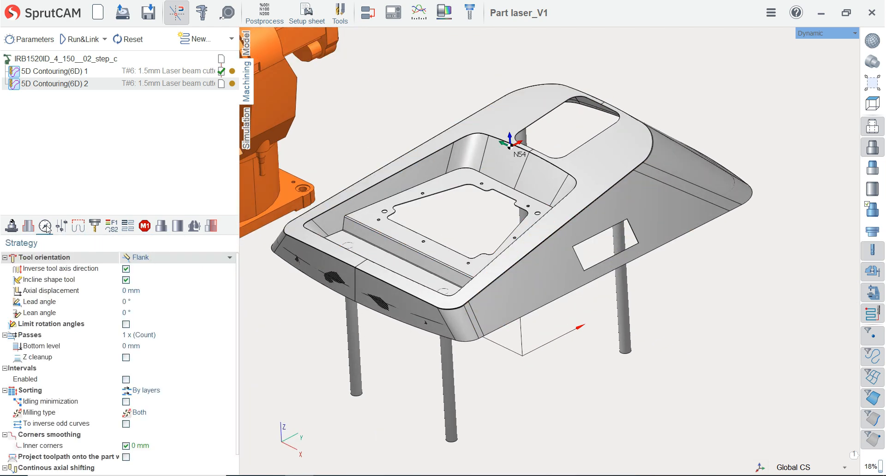
click(62, 227)
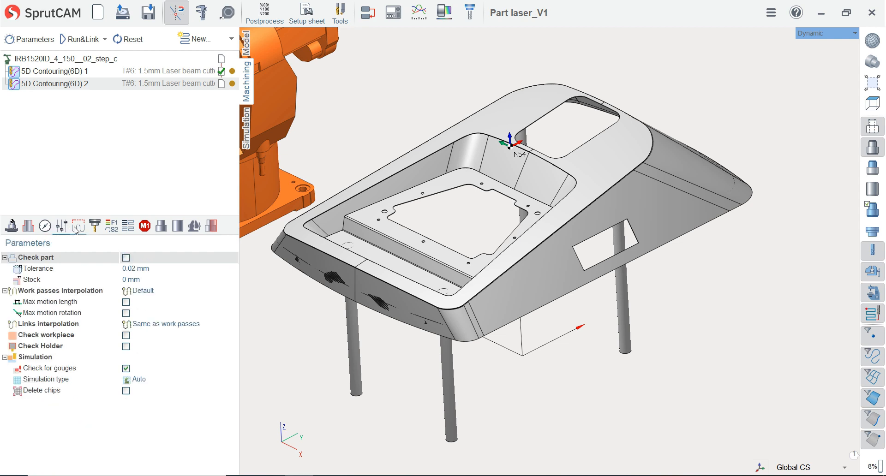
click(77, 227)
scroll(562, 281, down, 3)
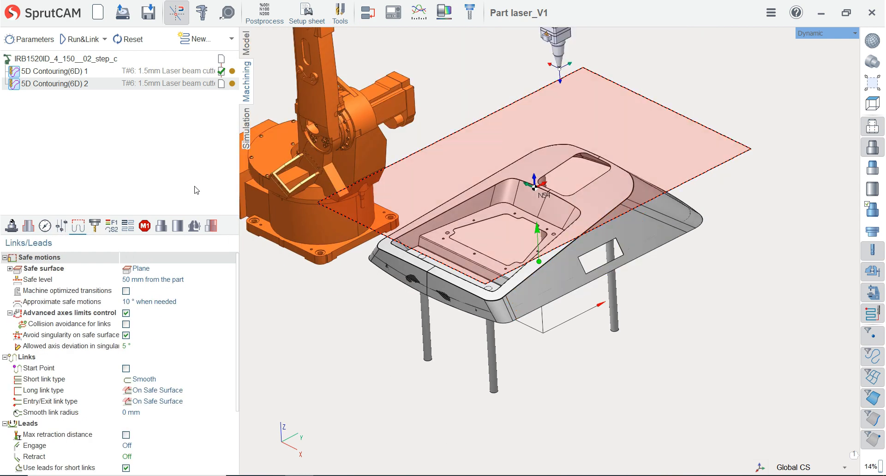
click(80, 39)
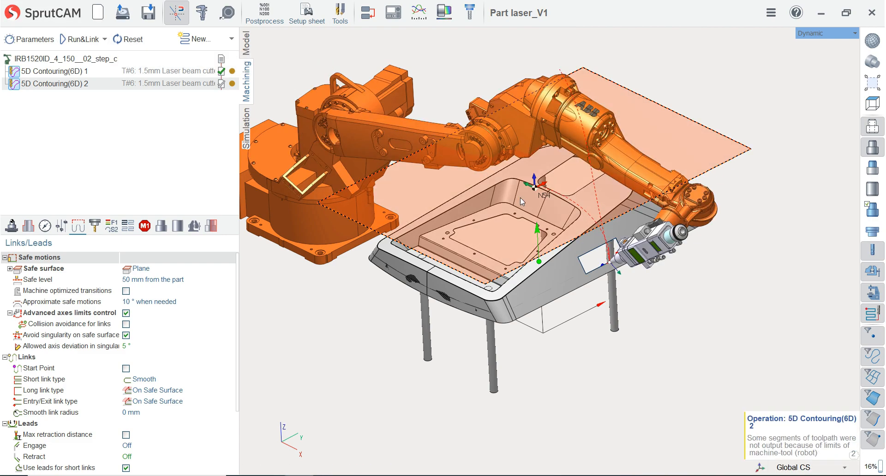
middle_drag(519, 198, 594, 195)
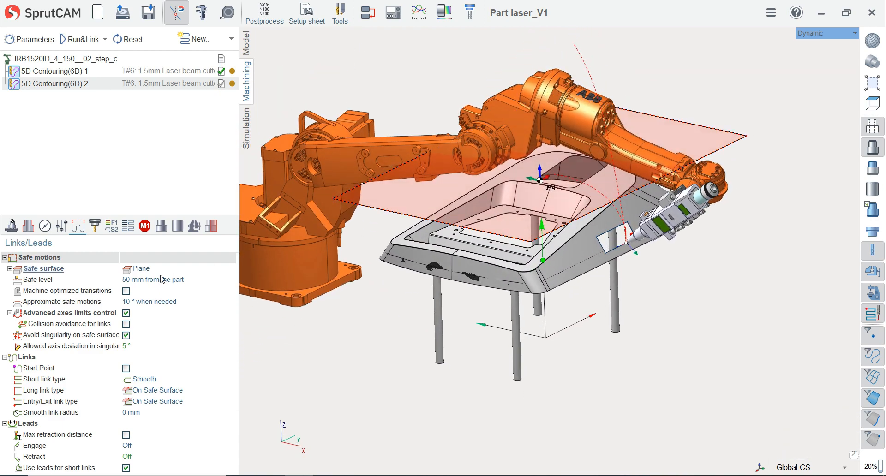
- Set the safe level to 100 mm from the part and recalculate 5D Contouring(6D) 2
click(146, 279)
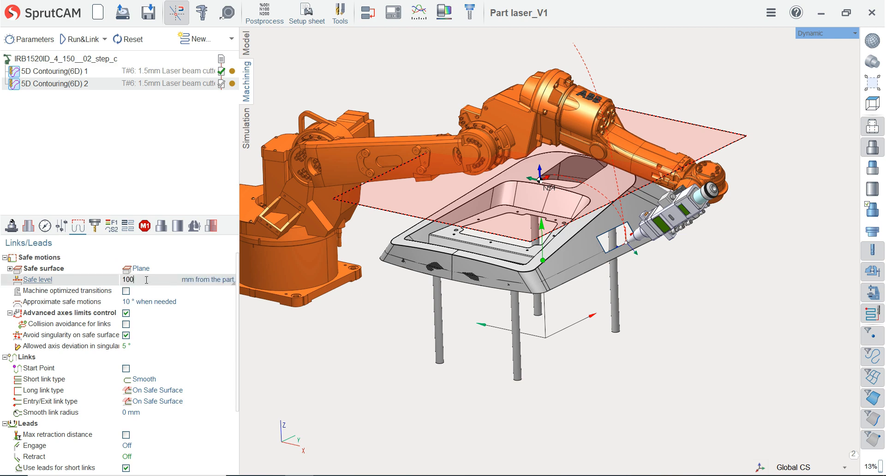
key(Return)
click(78, 39)
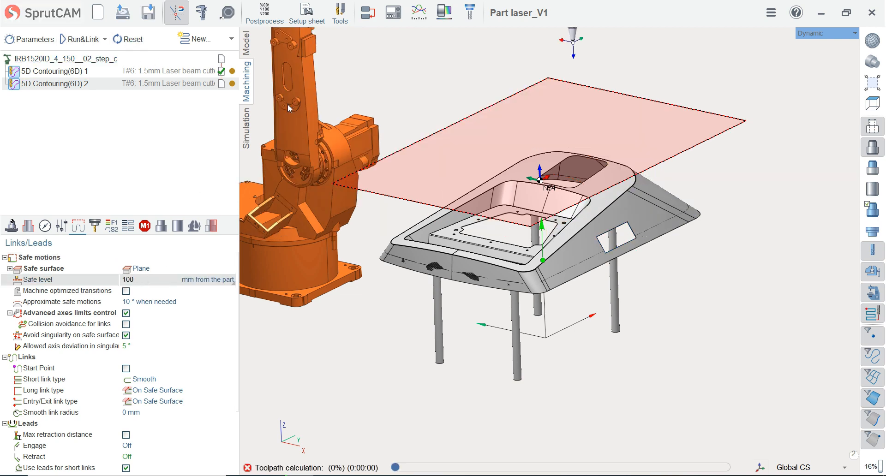
middle_drag(496, 162, 497, 179)
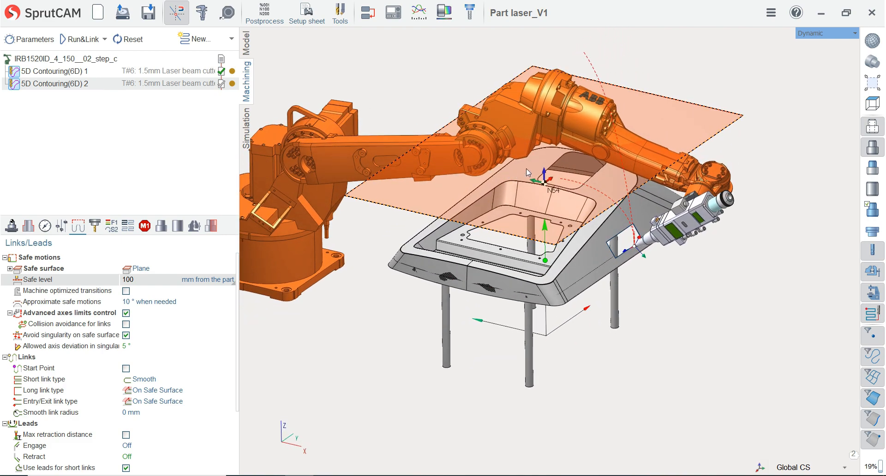
- Check the laser head's retraction in the front view, enable a max retraction distance of 50 mm and recalculate the operation
click(871, 105)
click(819, 127)
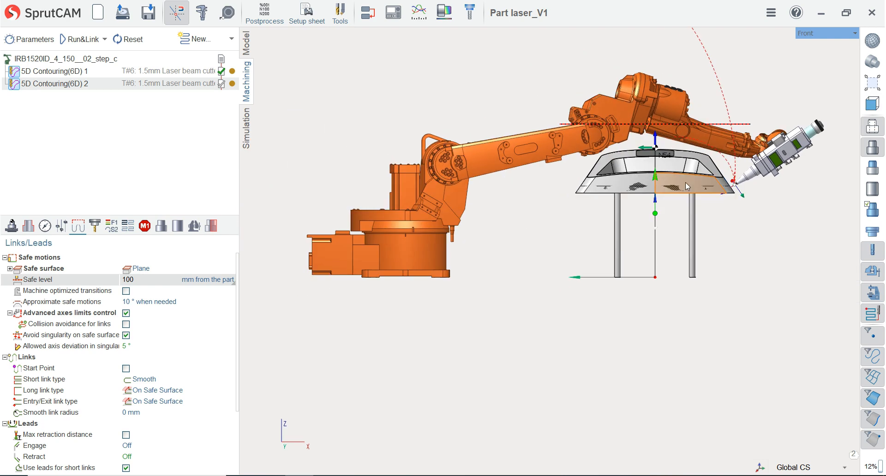
scroll(685, 182, up, 4)
scroll(557, 269, down, 3)
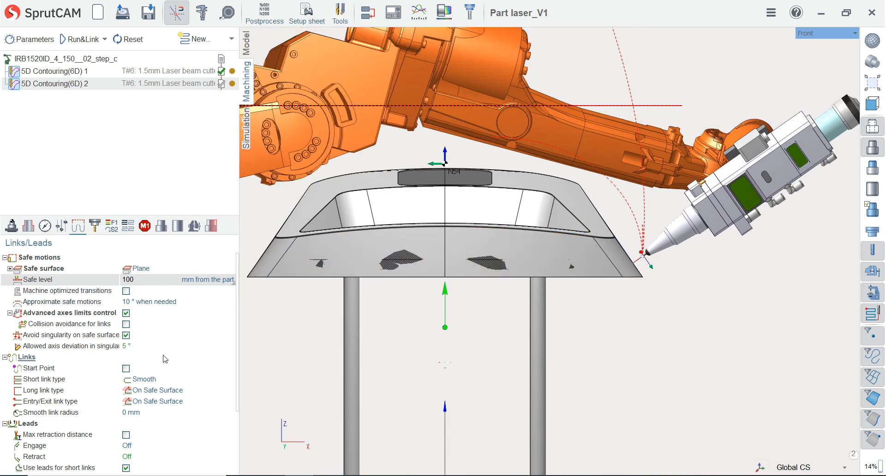
scroll(188, 372, down, 2)
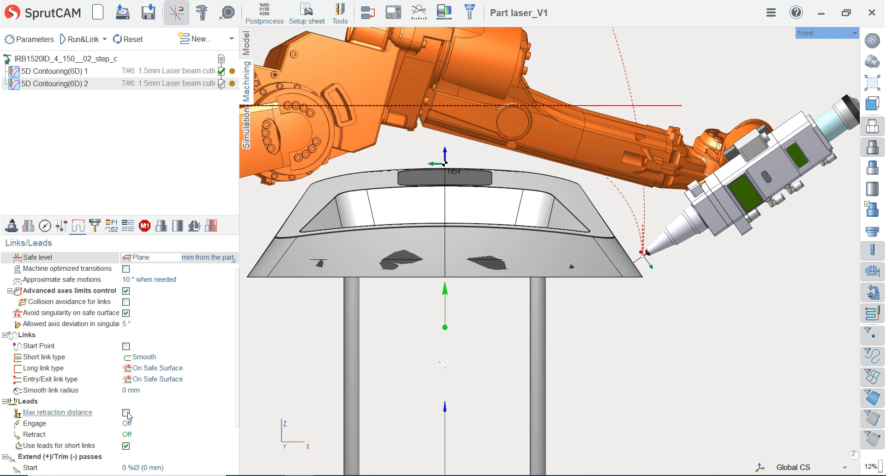
click(126, 412)
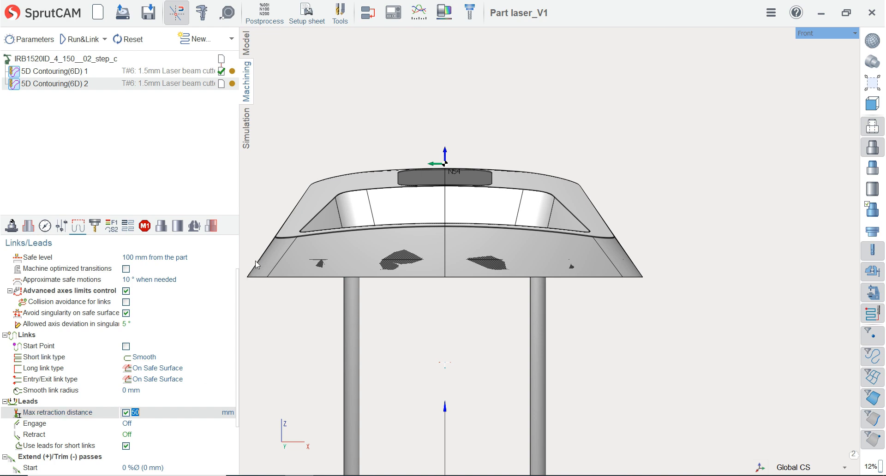
click(81, 40)
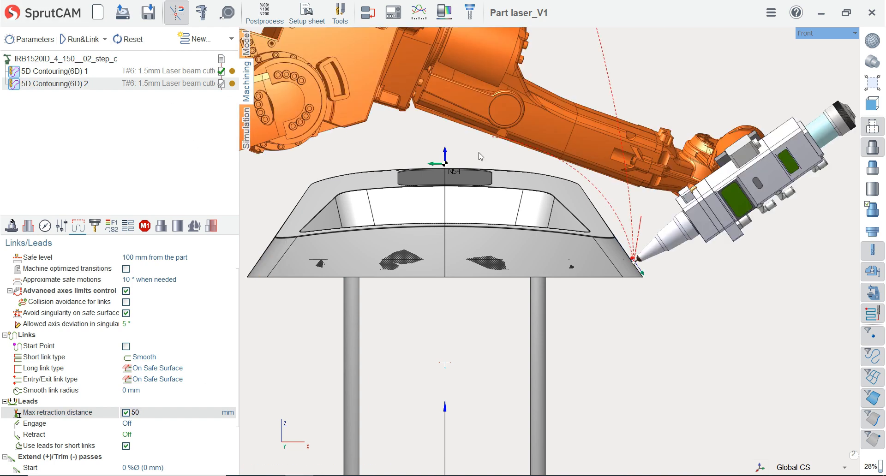
- Examine the retraction links around the side cutout from several angles and look through the available long link types
right_drag(558, 225, 533, 260)
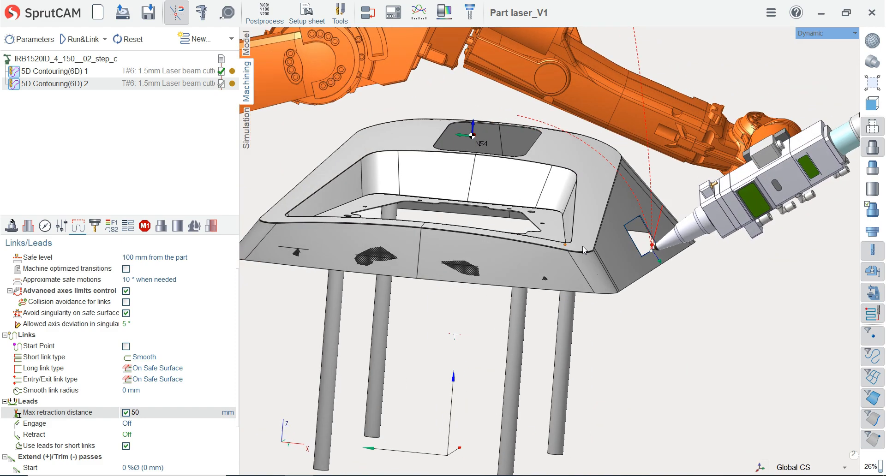
scroll(646, 246, up, 4)
scroll(648, 250, up, 3)
scroll(647, 249, down, 5)
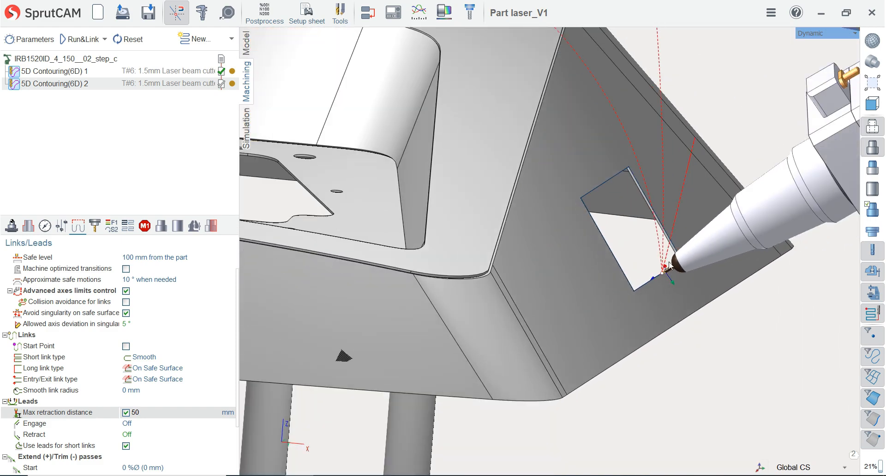
scroll(687, 241, down, 2)
right_drag(668, 228, 582, 268)
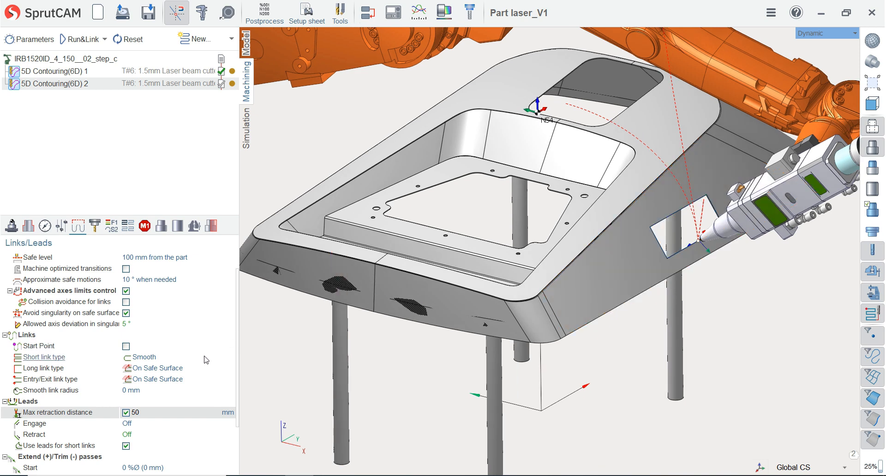
click(192, 368)
click(192, 369)
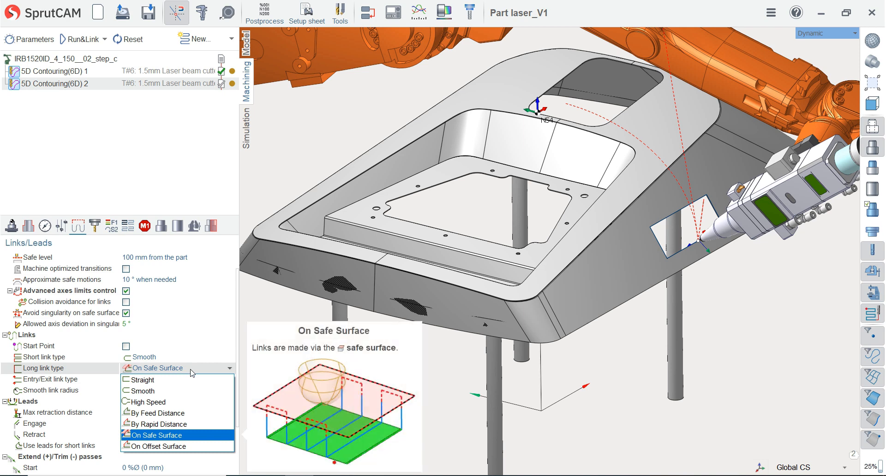
click(262, 312)
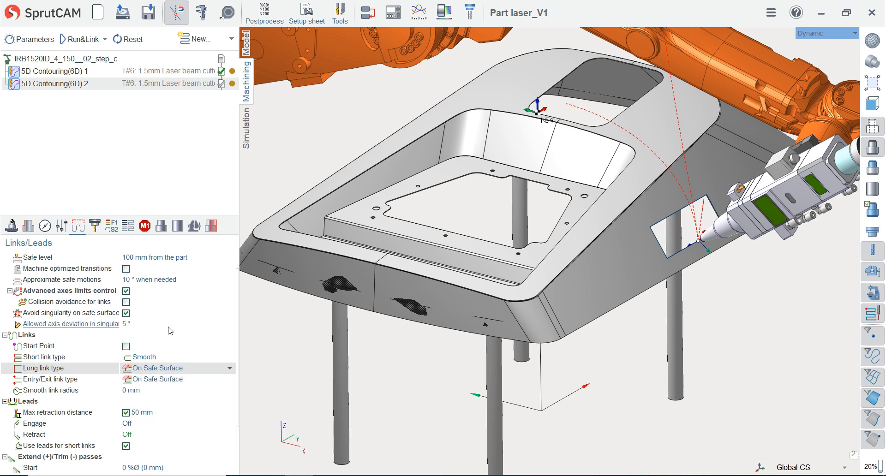
- Disable the max retraction distance and recalculate 5D Contouring(6D) 2 to compare the robot's approach
click(126, 413)
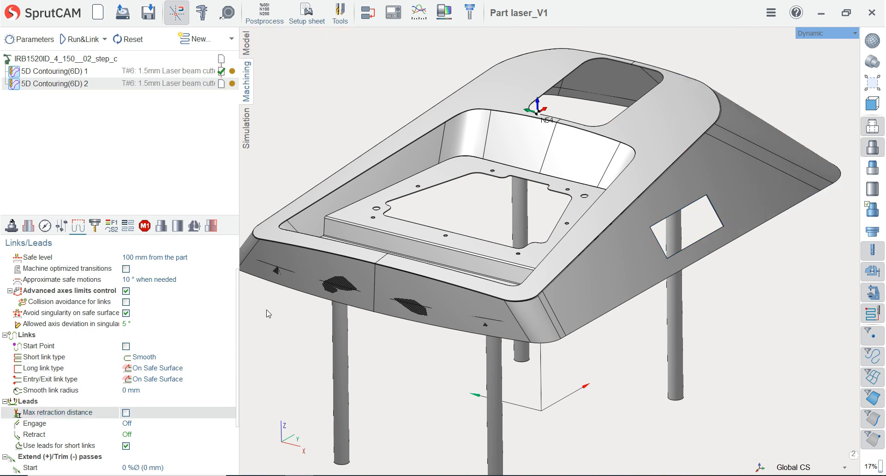
click(77, 39)
middle_drag(706, 226, 746, 172)
scroll(746, 173, down, 1)
scroll(652, 230, down, 3)
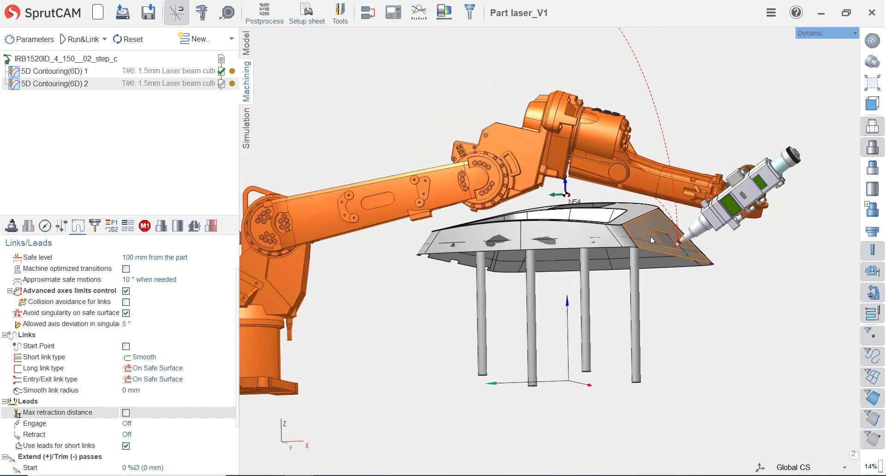
middle_drag(579, 196, 495, 282)
- In the axes map of 5D Contouring(6D) 2, disable collision checking, build the A6 map and graph, and regenerate the toolpath
click(12, 225)
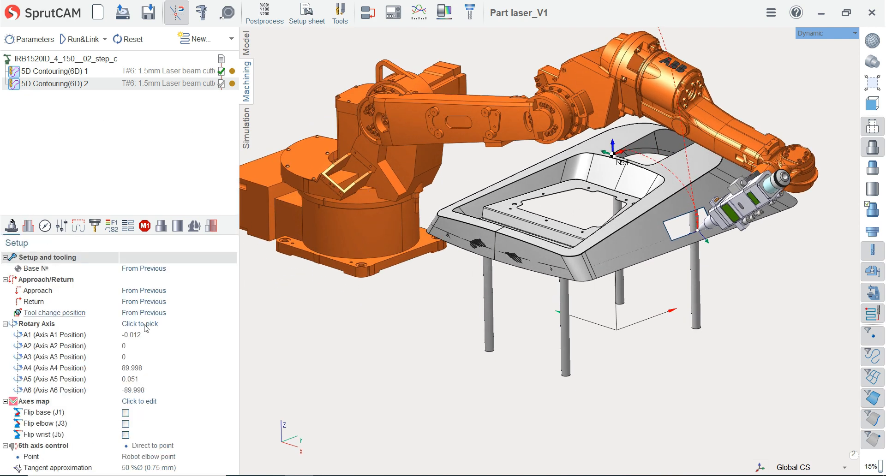
click(187, 402)
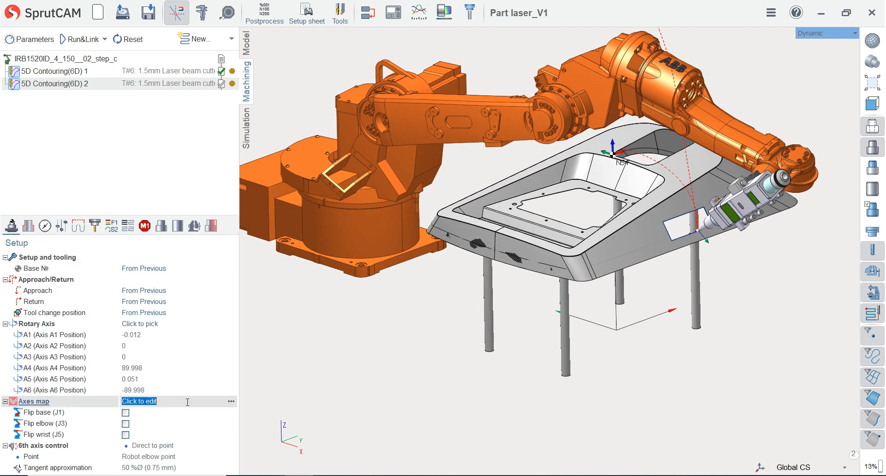
click(231, 403)
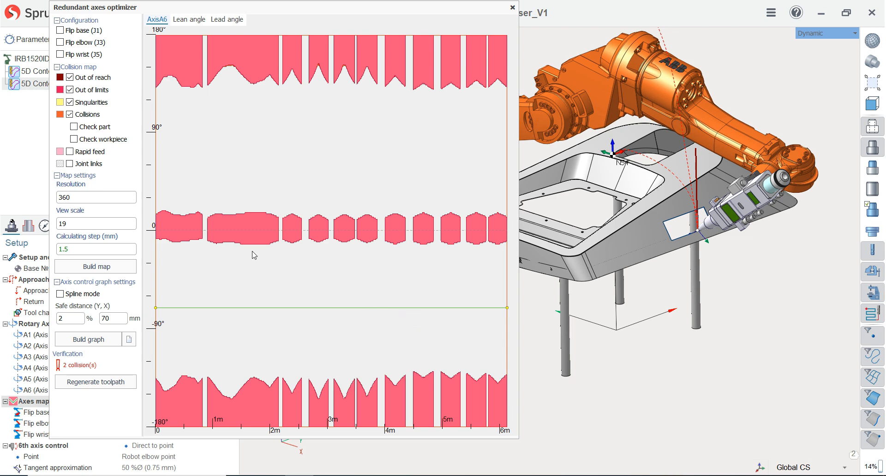
click(70, 114)
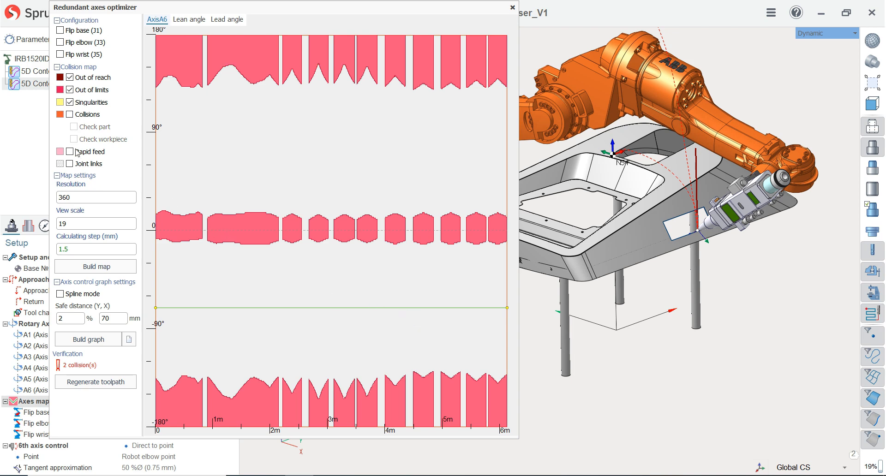
click(96, 266)
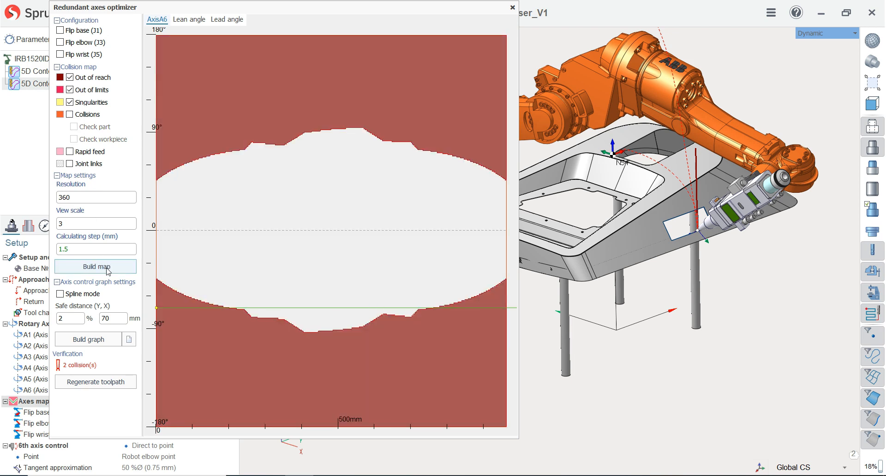
click(97, 342)
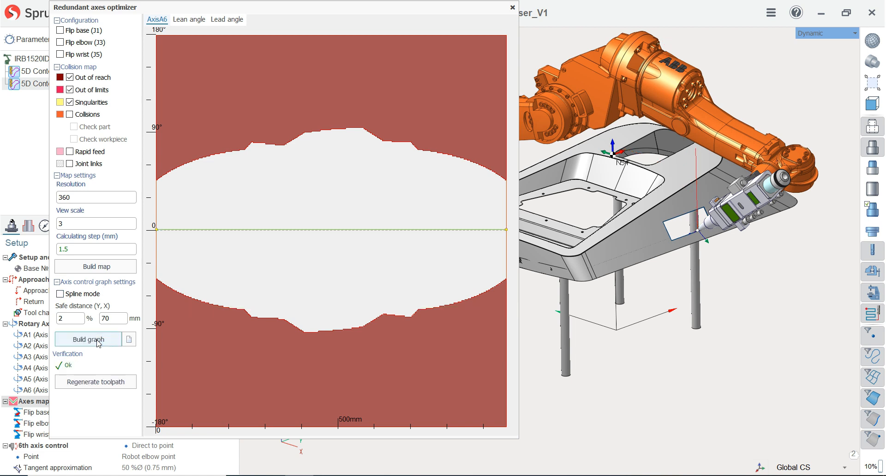
click(91, 383)
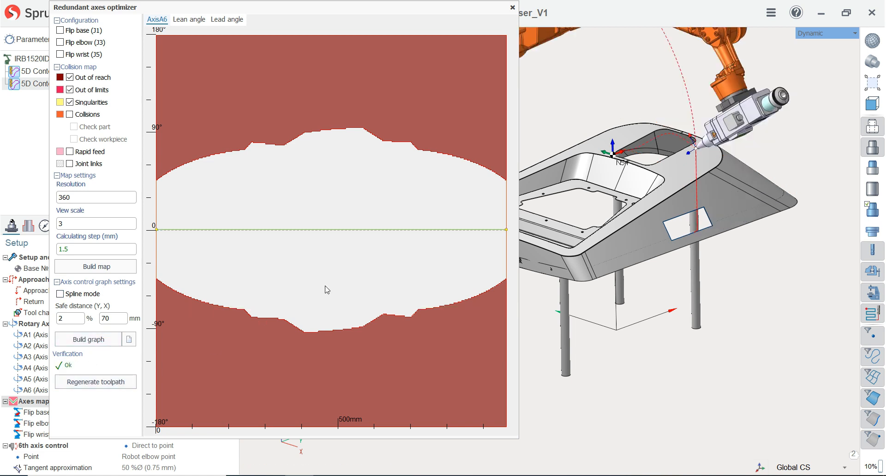
click(515, 9)
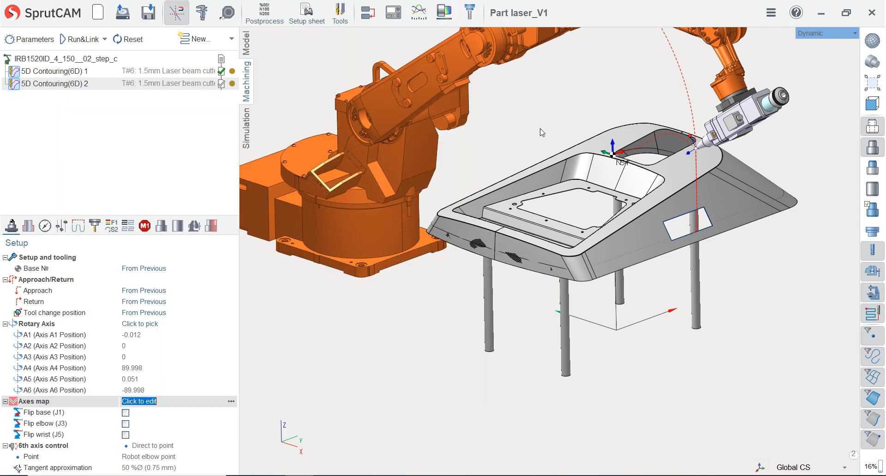
- Check the regenerated links in the front view, enable a max retraction distance of 50 mm and recalculate 5D Contouring(6D) 2
middle_drag(568, 131, 688, 66)
click(871, 105)
click(853, 129)
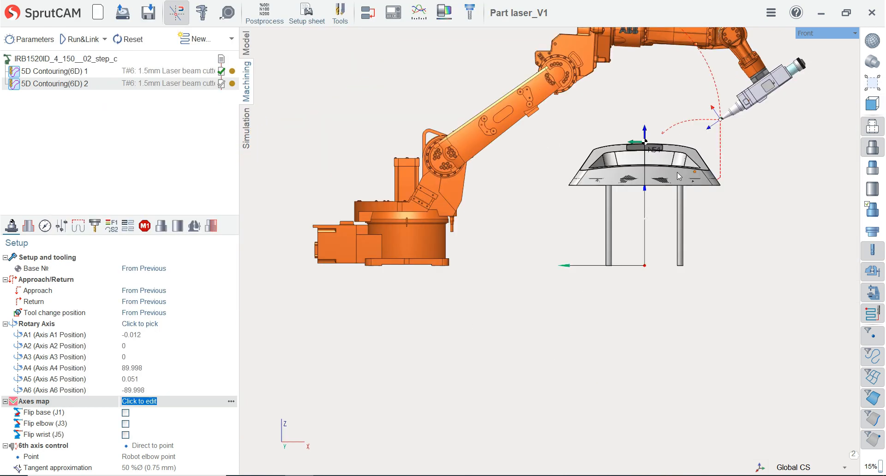
scroll(637, 158, up, 1)
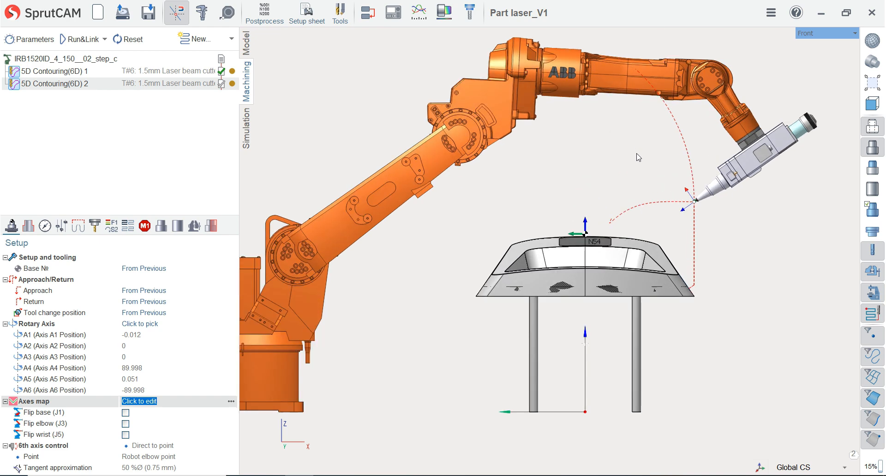
click(78, 226)
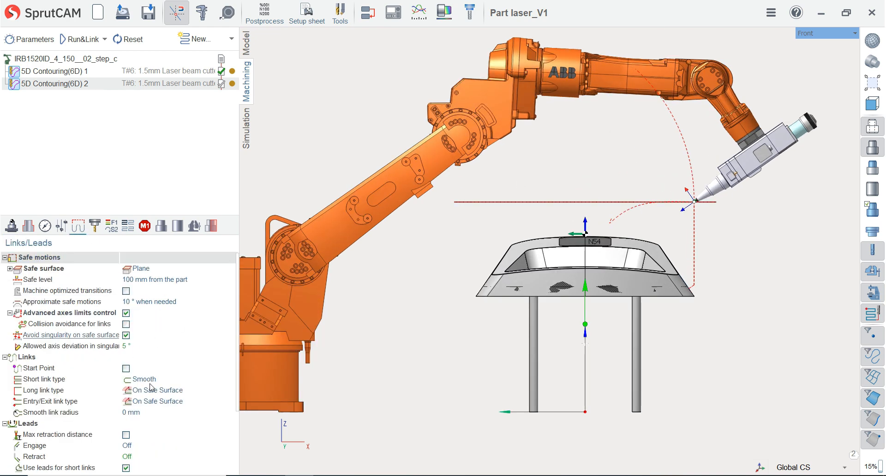
click(148, 435)
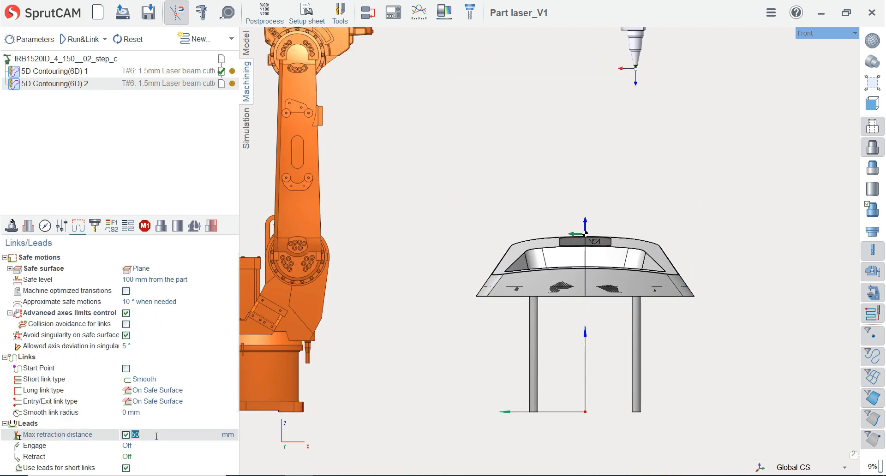
click(77, 39)
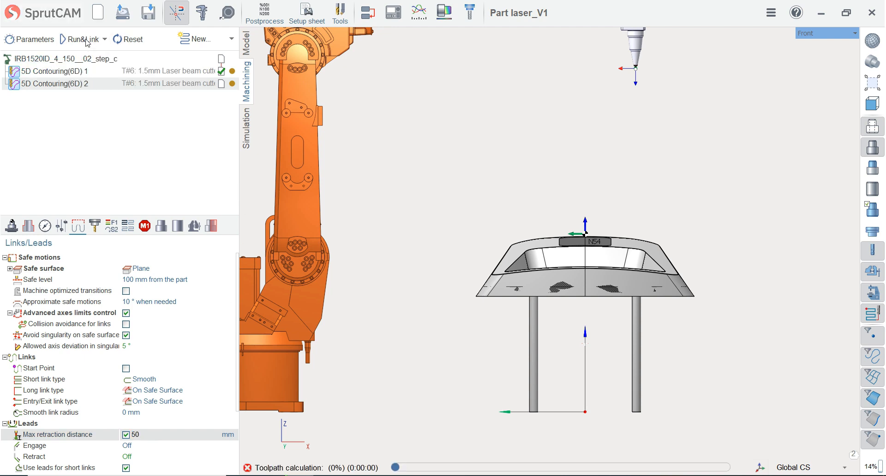
- Inspect the retraction move at the side cutout and run the machining simulation of 5D Contouring(6D) 2
scroll(681, 261, up, 3)
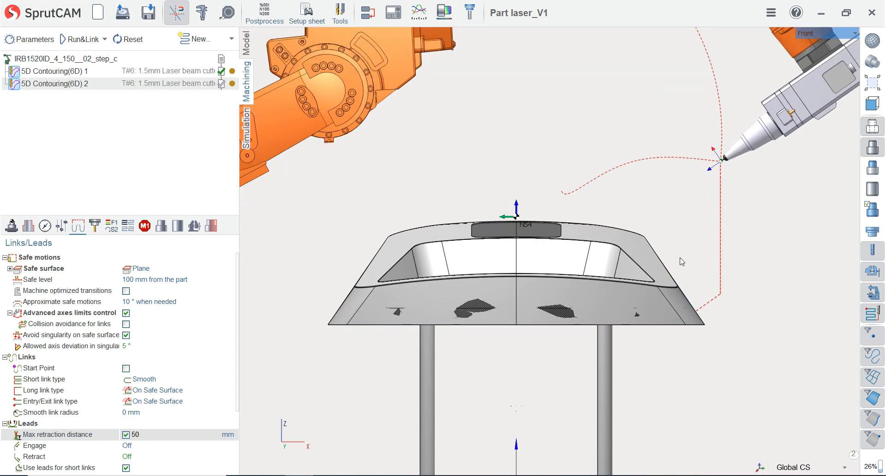
middle_drag(689, 311, 643, 352)
scroll(706, 331, up, 3)
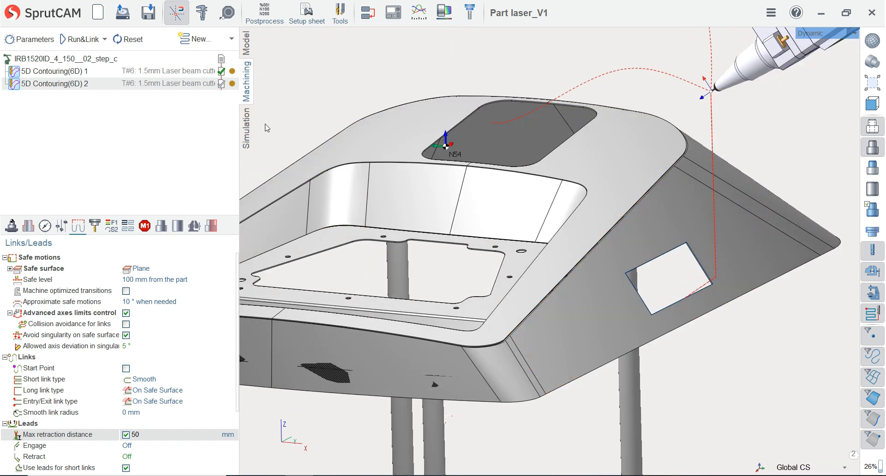
scroll(603, 186, down, 5)
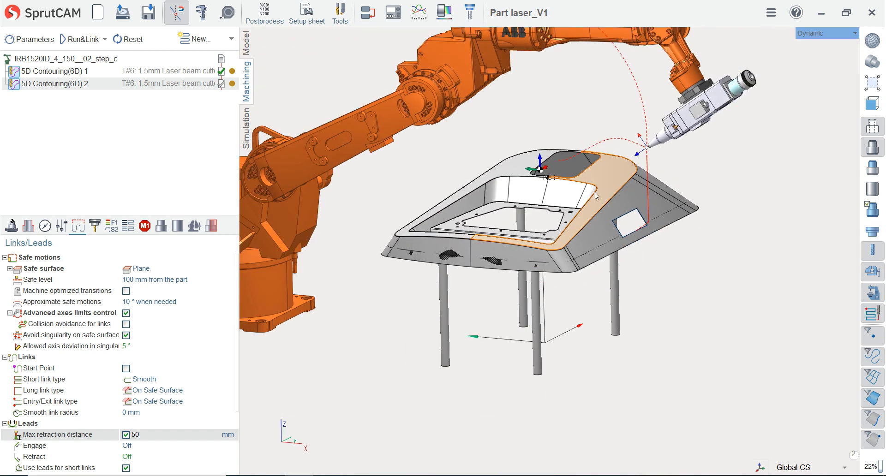
click(249, 120)
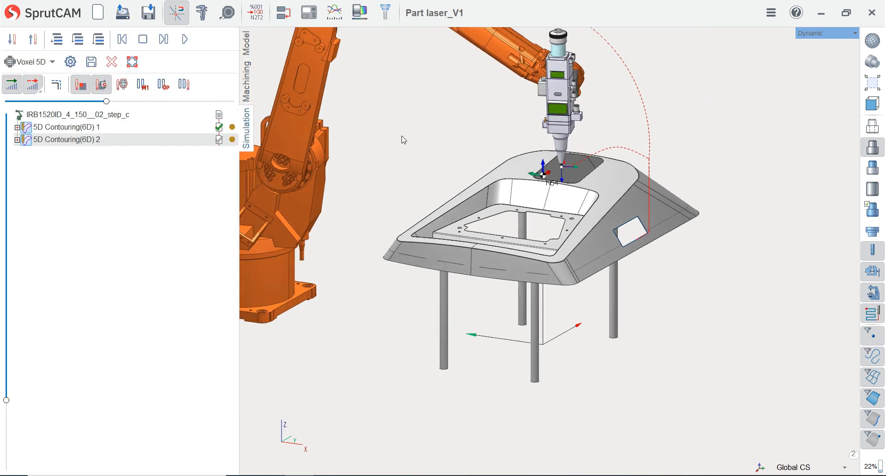
click(191, 42)
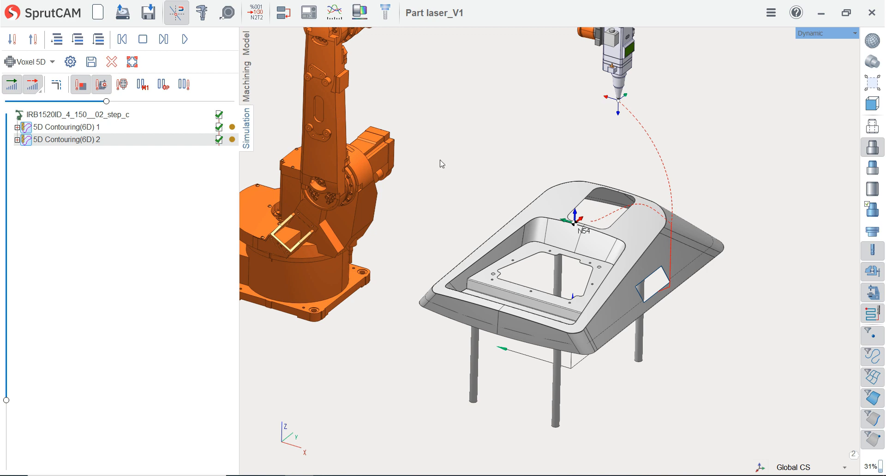
scroll(587, 205, down, 3)
scroll(529, 192, up, 1)
- Return to the machining setup, duplicate the 5D Contouring(6D) 2 operation and select the copy
click(246, 82)
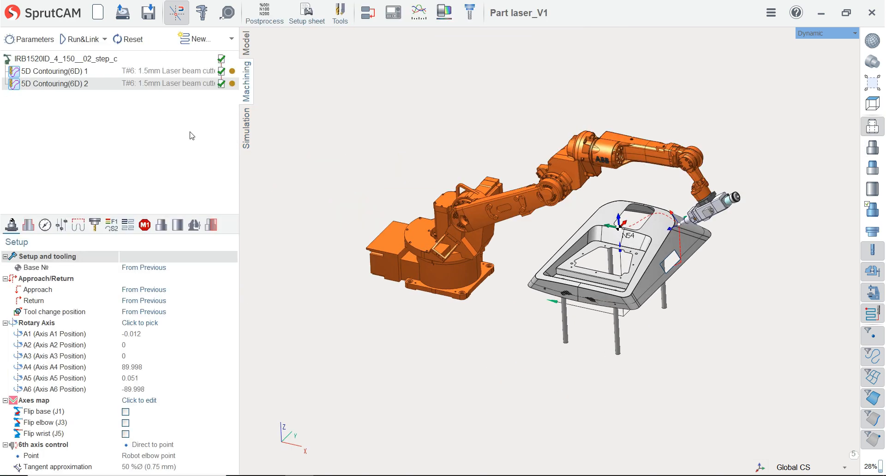
right_click(60, 87)
click(84, 108)
right_click(55, 87)
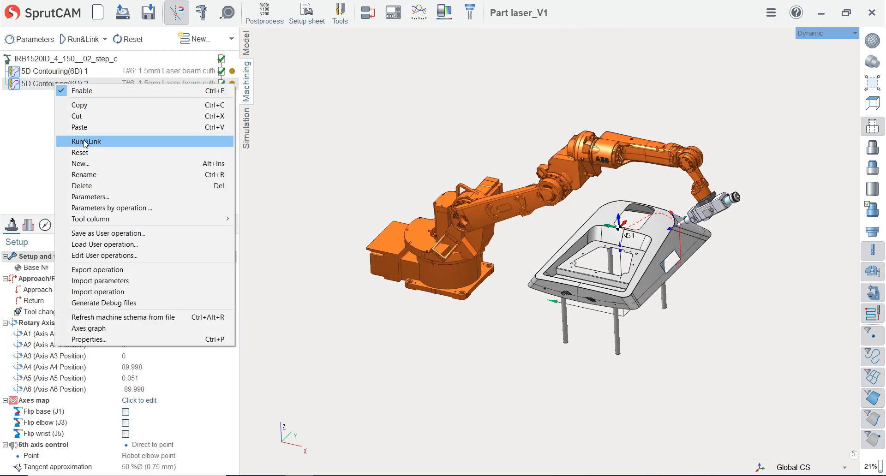
click(83, 126)
click(60, 98)
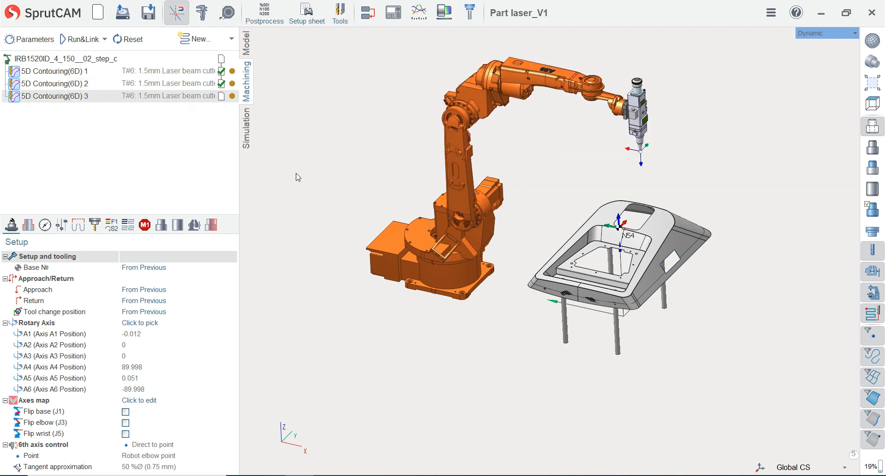
- Clear the copied side cutout curve from the job assignment of 5D Contouring(6D) 3
middle_drag(362, 193, 343, 180)
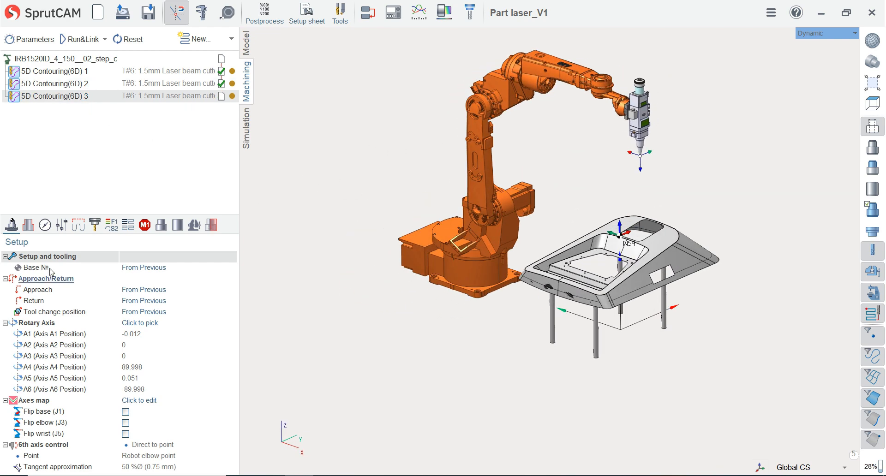
click(28, 224)
click(97, 293)
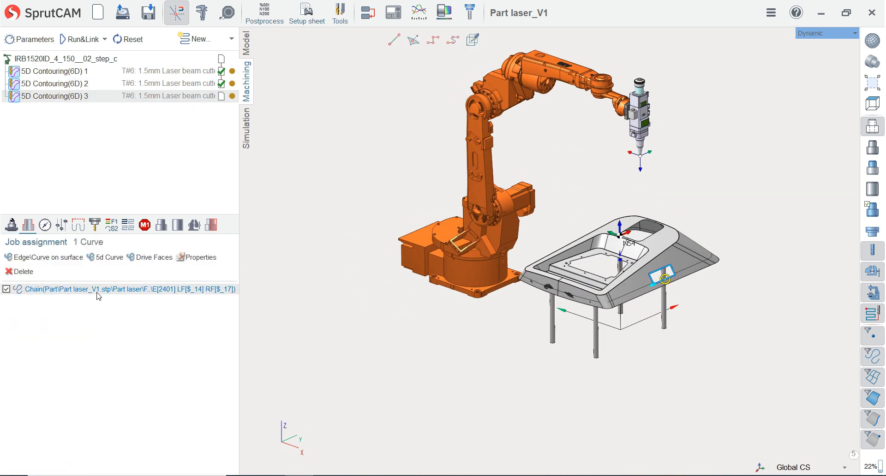
right_click(98, 296)
click(123, 346)
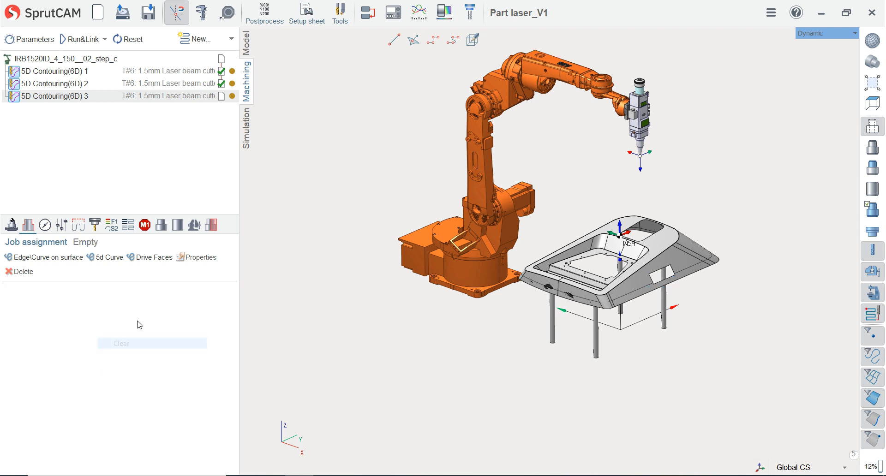
- Assign the part's outer bottom edge to 5D Contouring(6D) 3 as an edge/curve on surface and select the new chain
scroll(583, 309, up, 5)
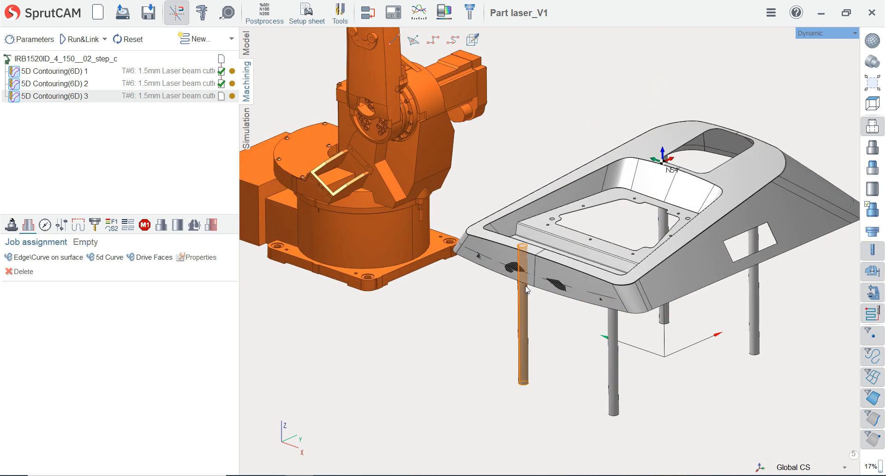
scroll(421, 333, down, 3)
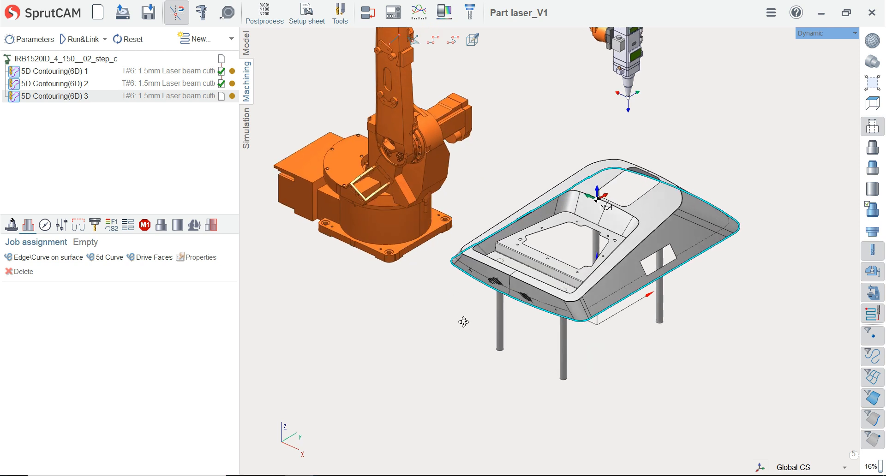
click(44, 257)
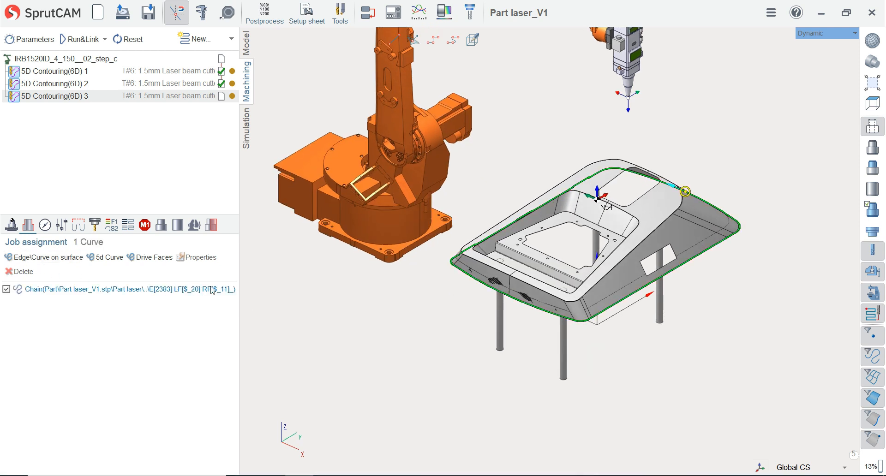
click(171, 290)
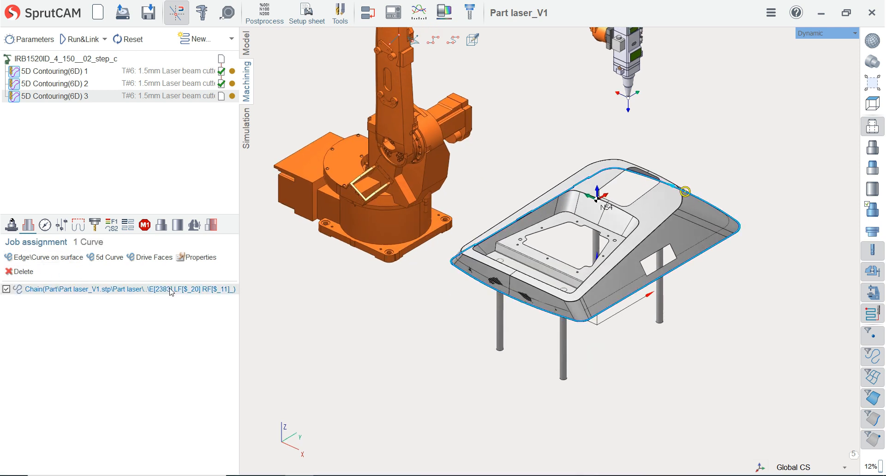
- Set the height of the outer bottom-edge chain to 50 mm in its item properties
click(198, 257)
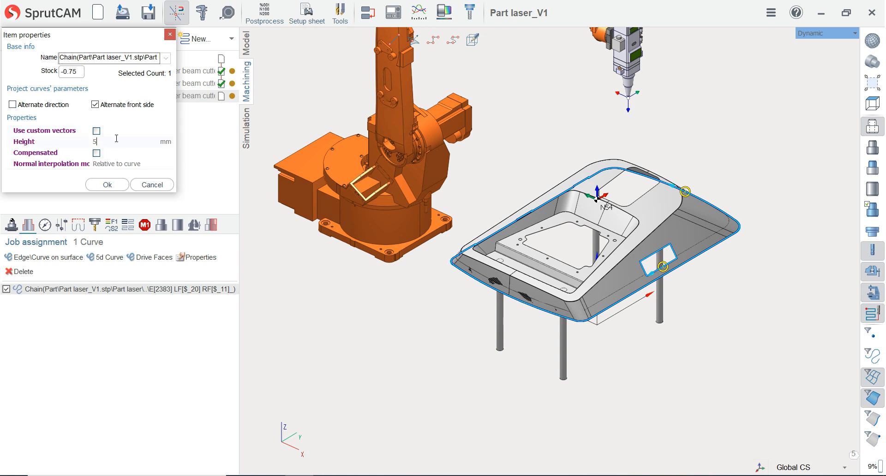
key(Return)
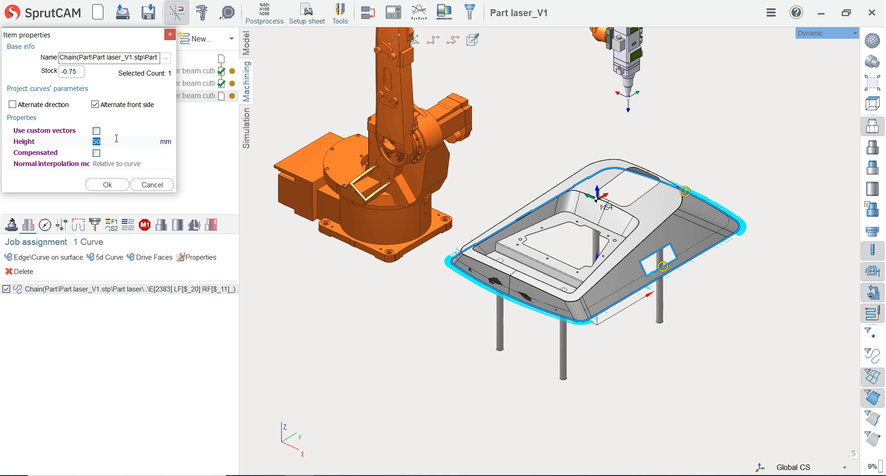
click(115, 184)
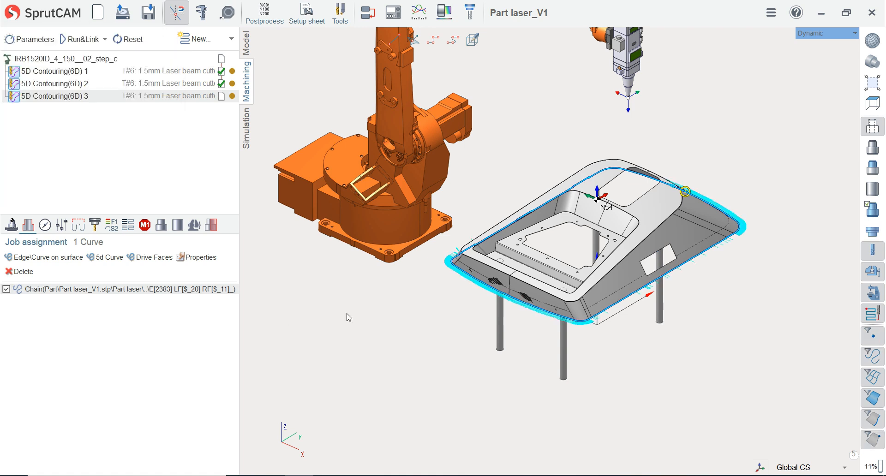
click(697, 196)
click(752, 233)
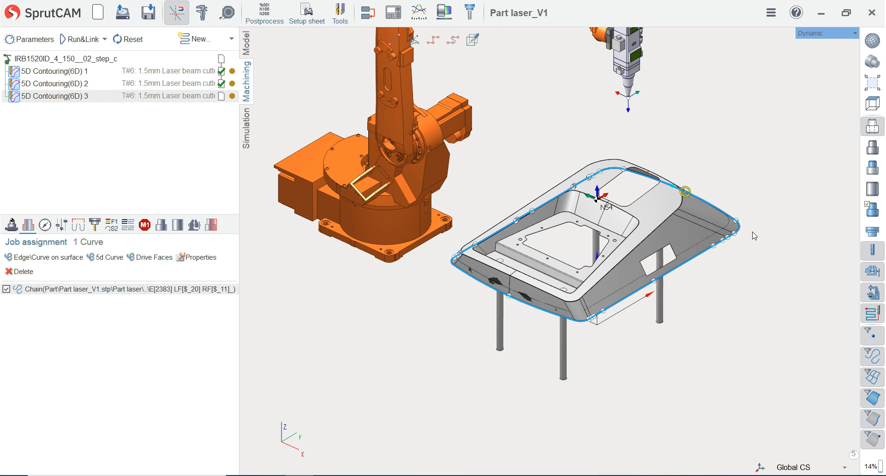
- Check the bottom-edge chain around the part and calculate the toolpath of 5D Contouring(6D) 3
scroll(711, 189, up, 4)
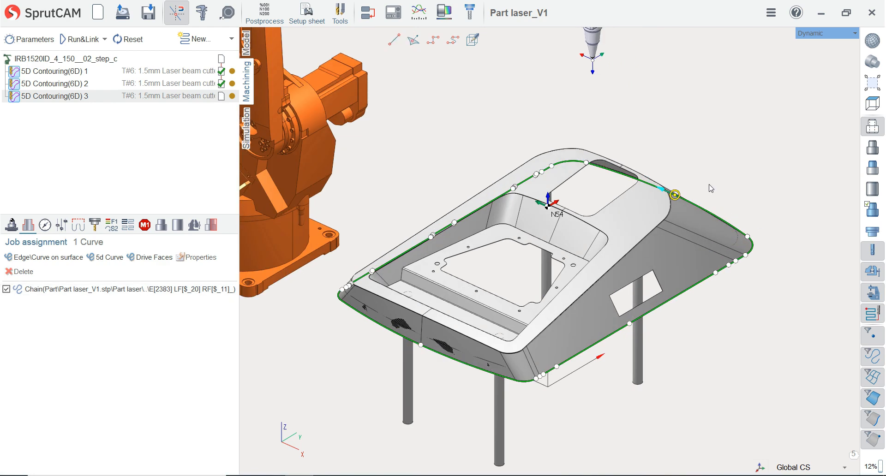
scroll(703, 172, down, 3)
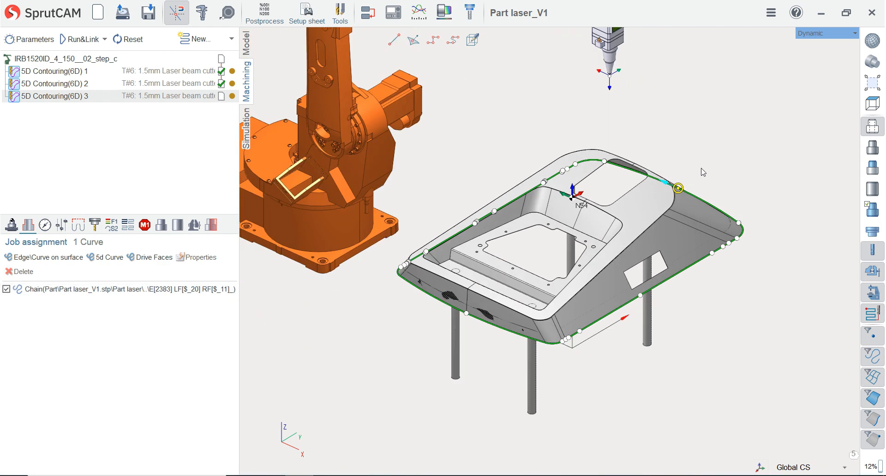
scroll(703, 172, up, 2)
scroll(696, 199, down, 3)
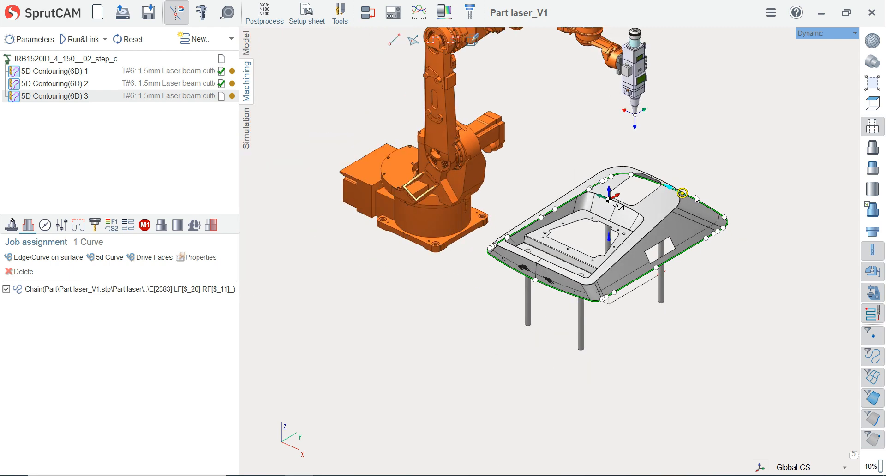
middle_drag(583, 157, 564, 136)
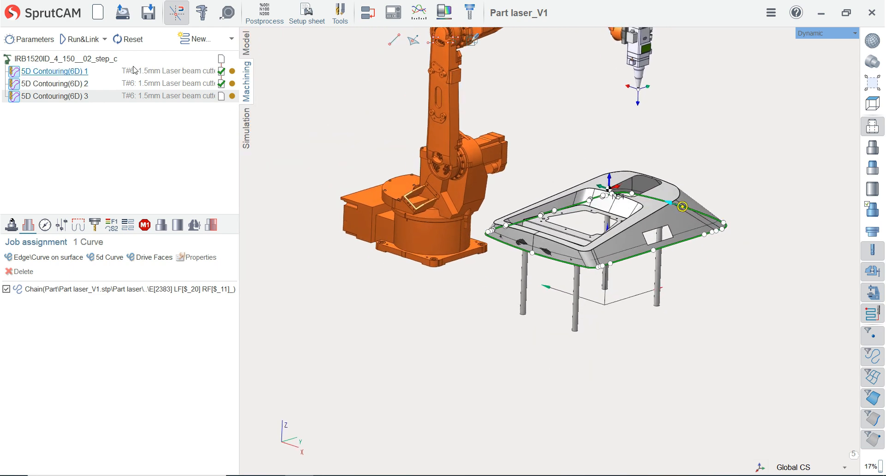
click(78, 40)
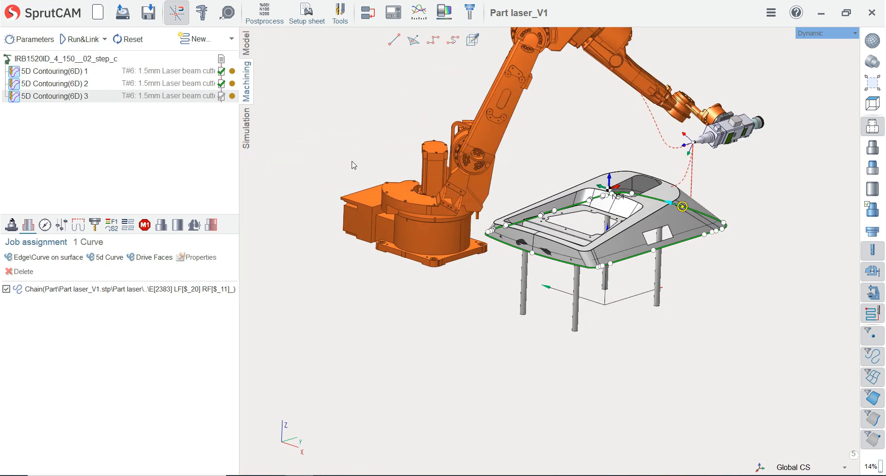
- Open the axes map of 5D Contouring(6D) 3 and build the Axis A6 collision map
click(11, 226)
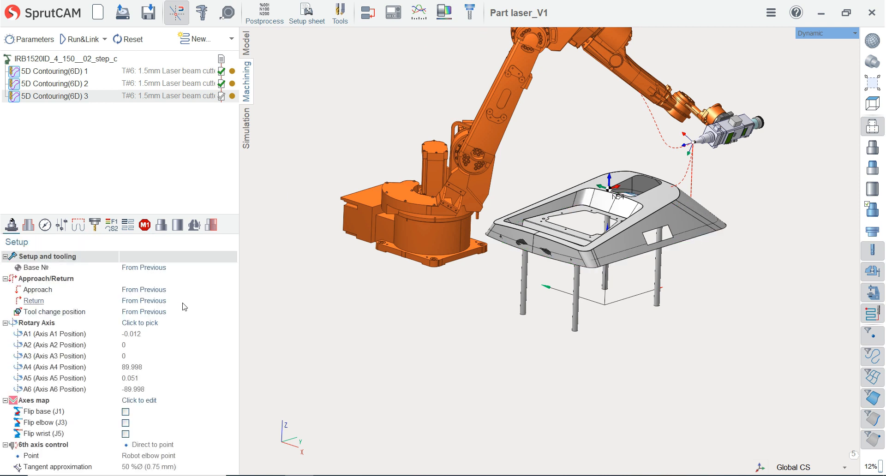
click(191, 401)
click(231, 401)
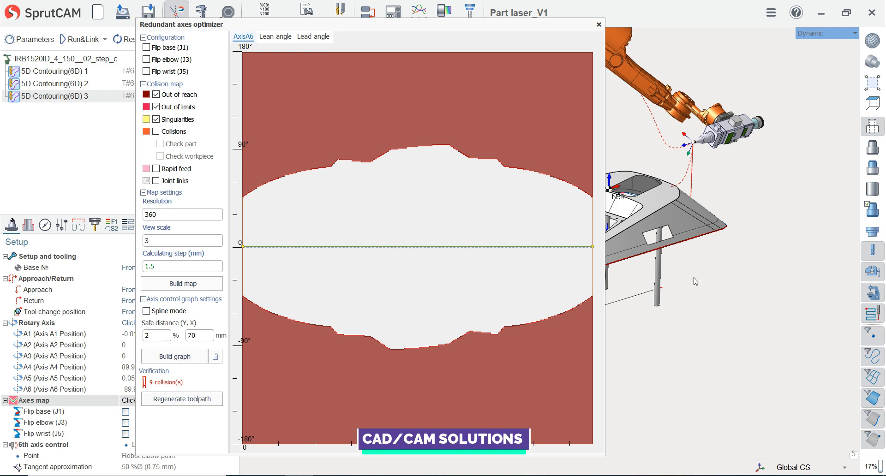
click(190, 285)
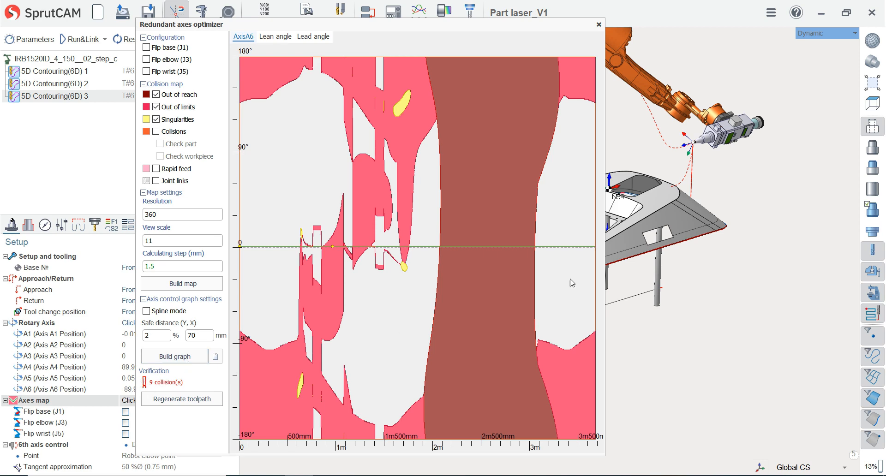
- Compare the robot's posture along the bottom edge with the axes map and close the redundant axes optimizer
scroll(768, 276, down, 5)
drag(455, 30, 327, 17)
scroll(669, 176, up, 5)
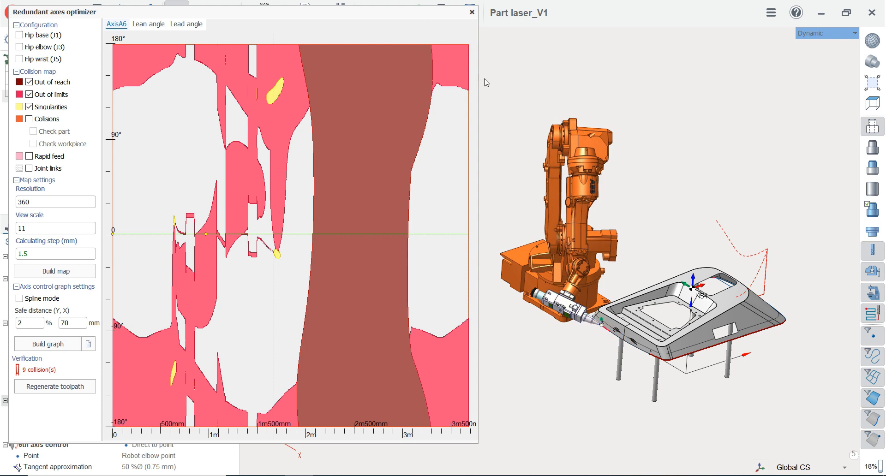
click(471, 12)
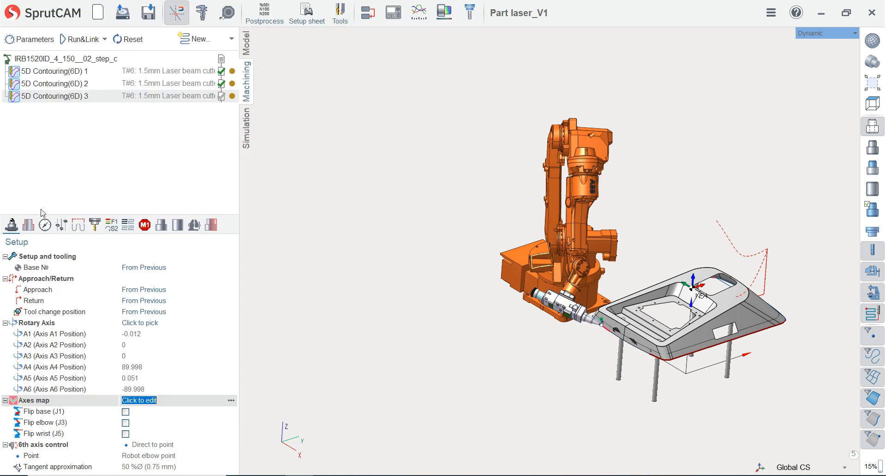
- Return to the job assignment and set the displayed vector height of the bottom-edge curve to 50
click(26, 227)
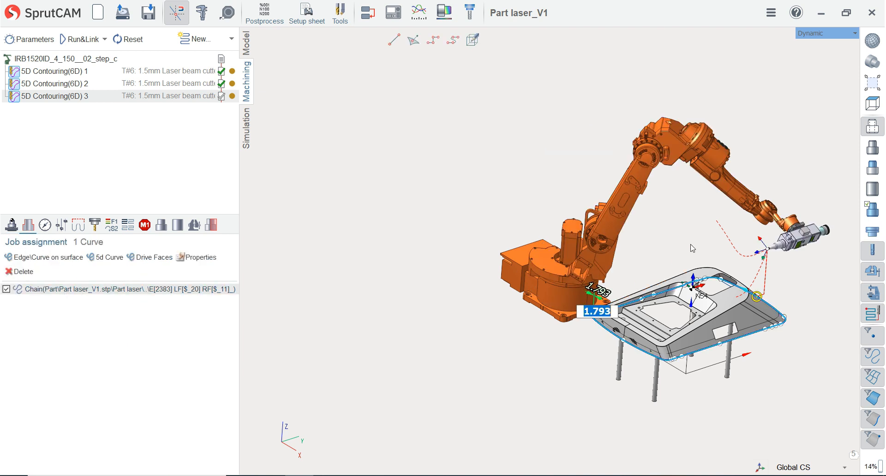
key(Return)
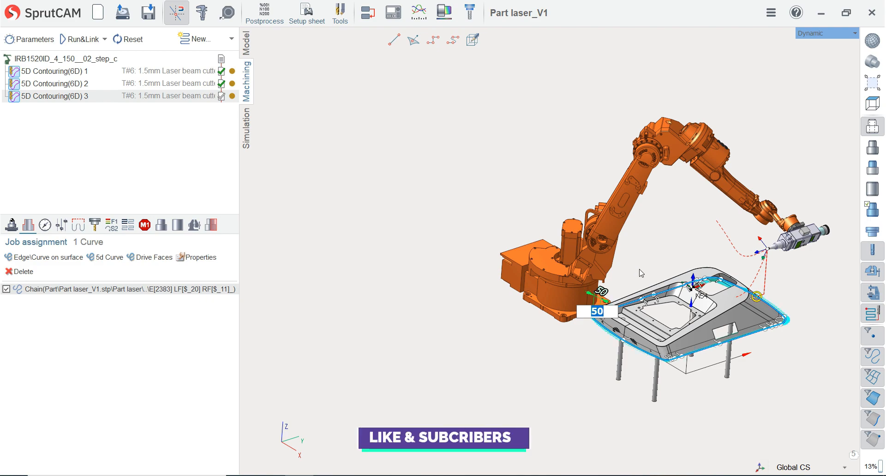
scroll(465, 263, up, 5)
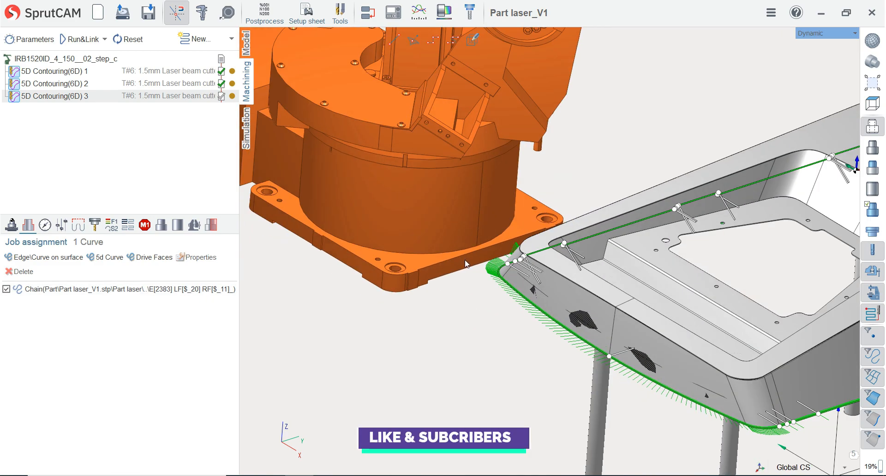
scroll(465, 264, down, 5)
middle_drag(466, 264, 532, 264)
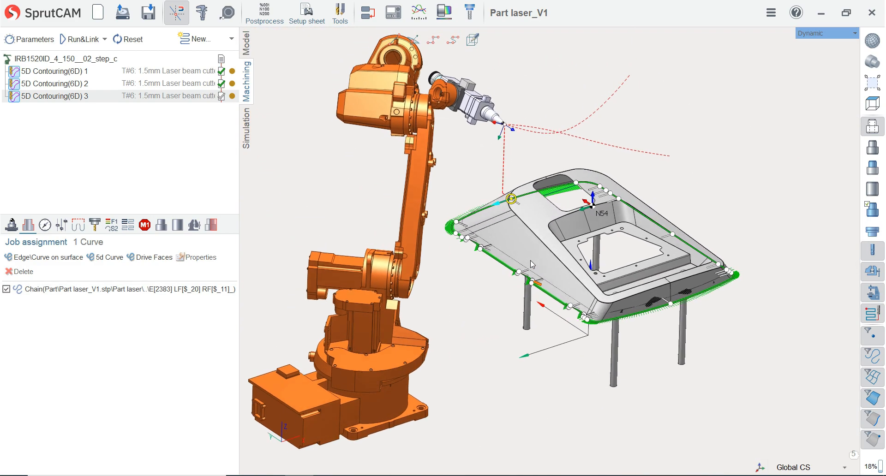
- Delete the orientation vectors at the bottom-edge notch next to the part's rounded corner
scroll(624, 317, up, 6)
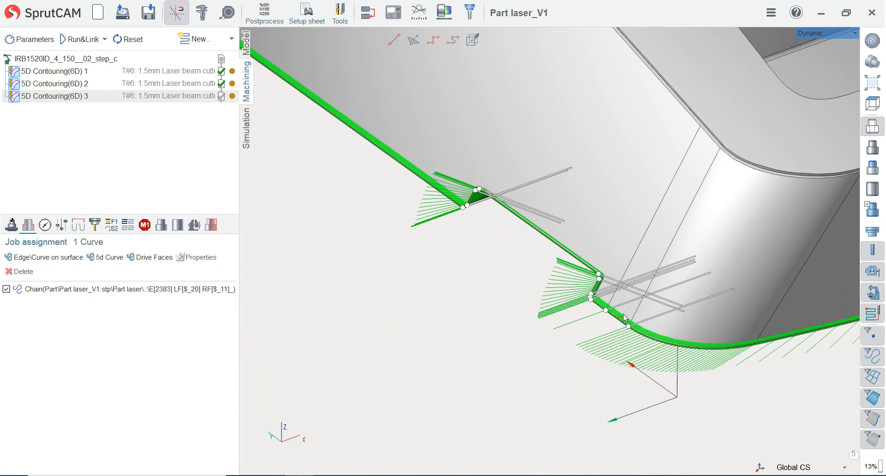
scroll(622, 313, up, 2)
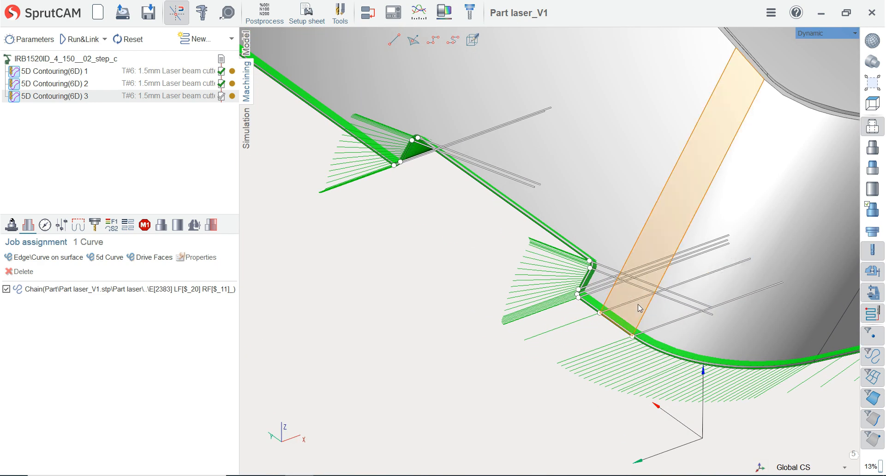
scroll(571, 338, down, 5)
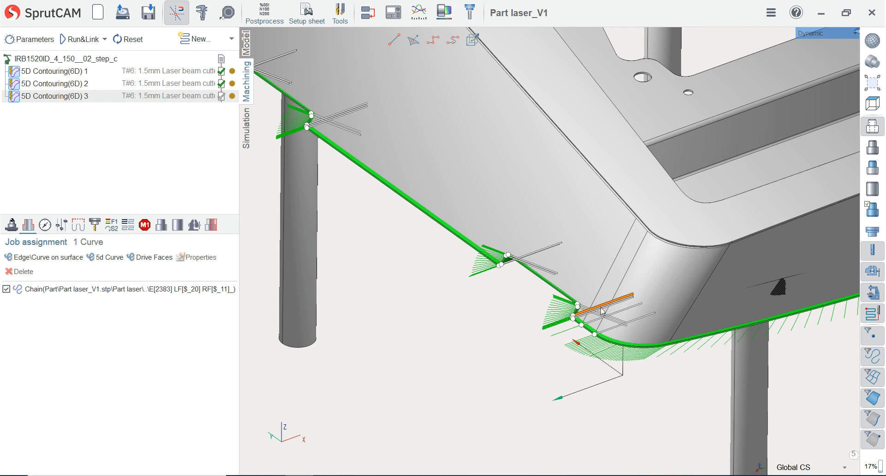
middle_drag(600, 312, 585, 375)
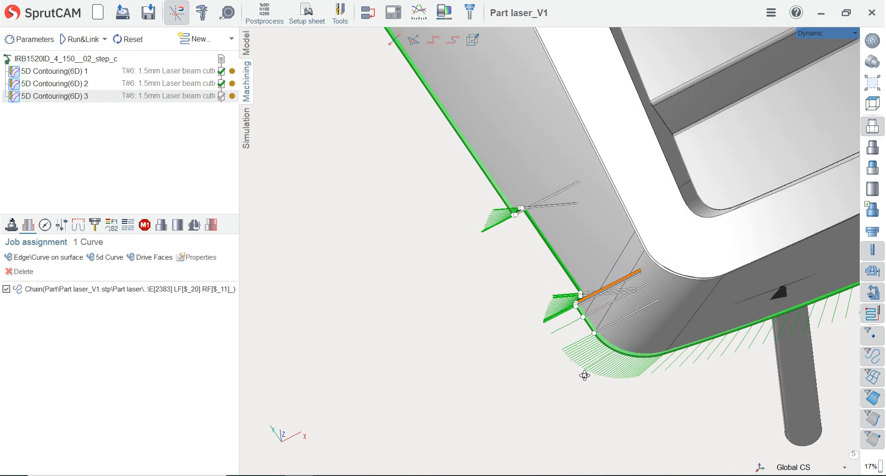
scroll(669, 372, up, 2)
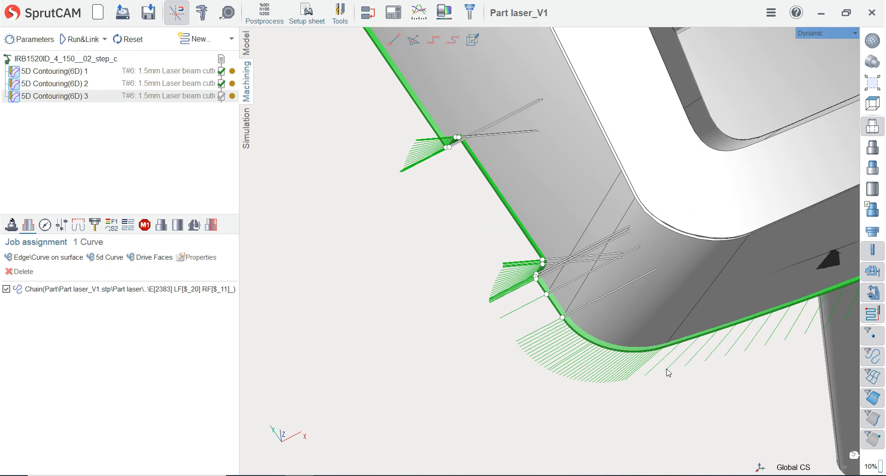
click(563, 291)
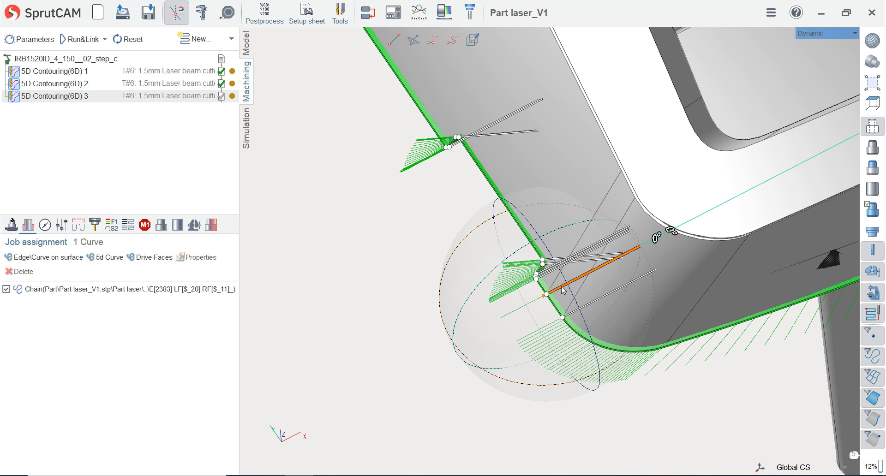
key(Delete)
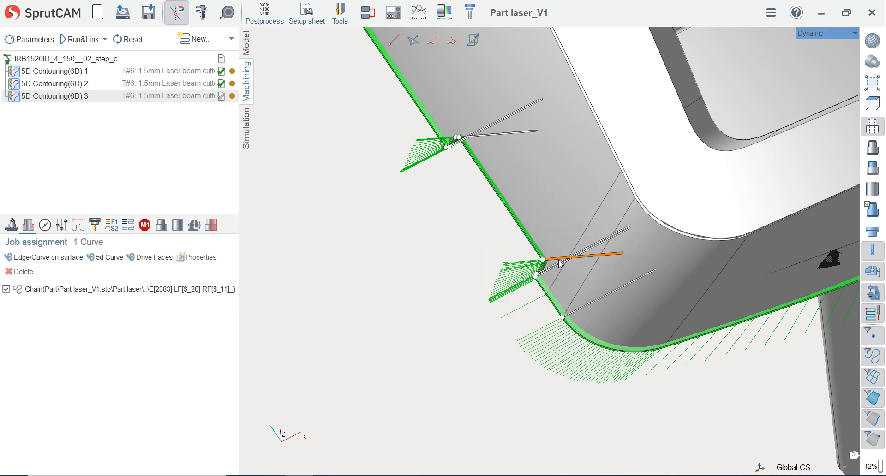
click(559, 266)
key(Delete)
click(562, 265)
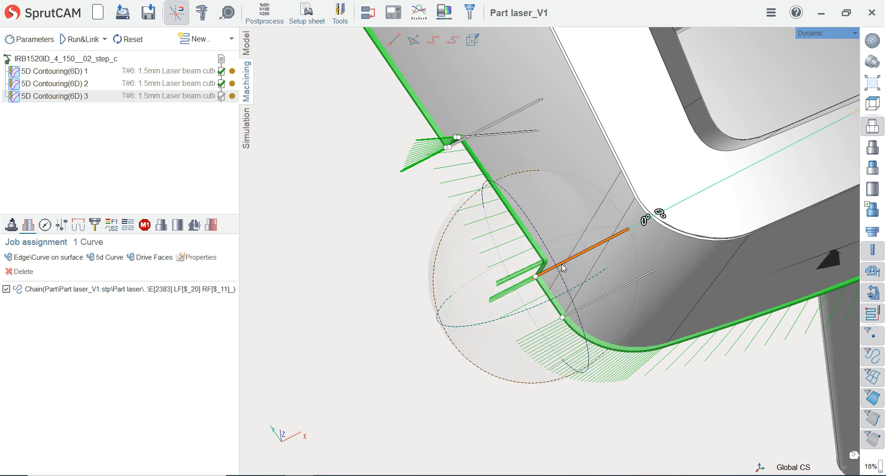
key(Delete)
scroll(490, 344, down, 3)
scroll(488, 239, up, 3)
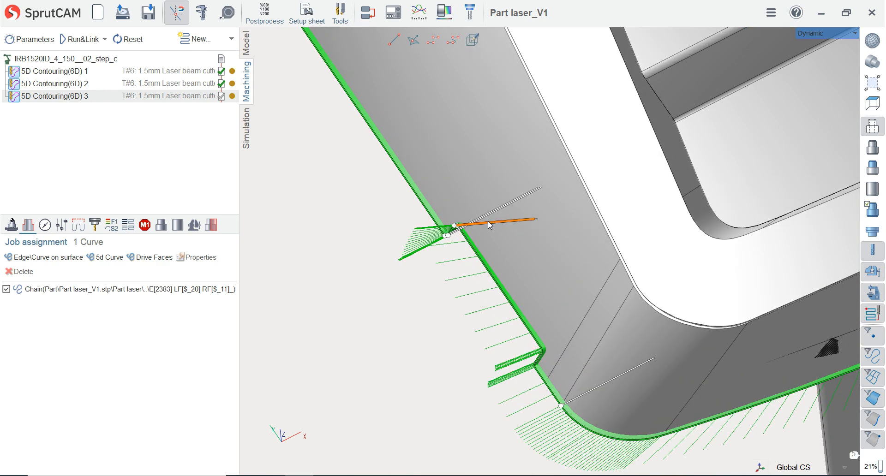
- Delete the orientation vectors at the second notch from the rounded corner along the bottom edge
click(487, 220)
key(Delete)
click(491, 215)
key(Delete)
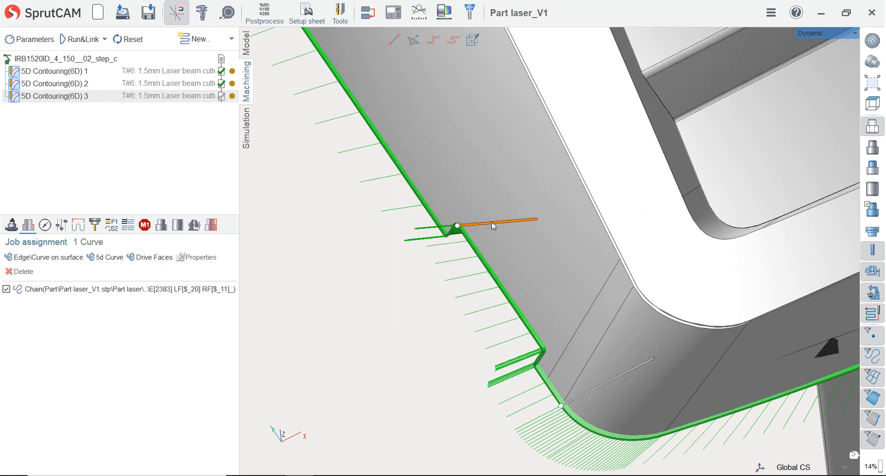
click(491, 222)
key(Delete)
- Delete the orientation vectors at the third notch along the same side of the bottom edge
scroll(524, 323, down, 6)
scroll(467, 229, up, 3)
scroll(468, 232, up, 3)
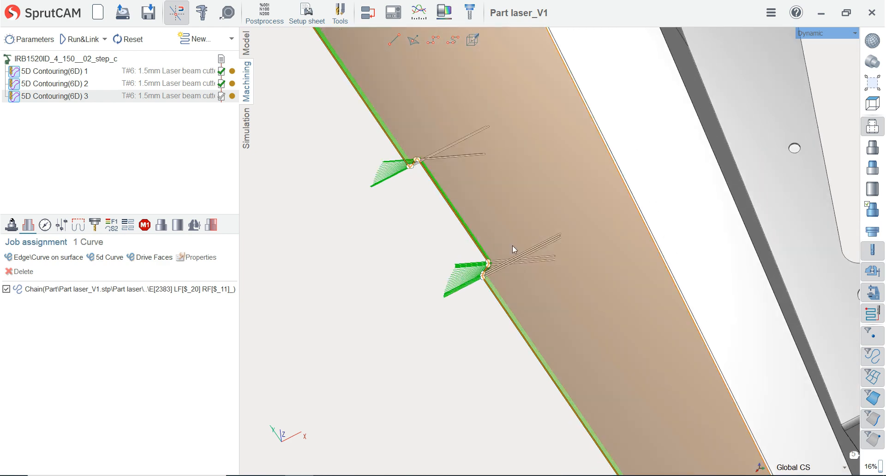
click(523, 261)
key(Delete)
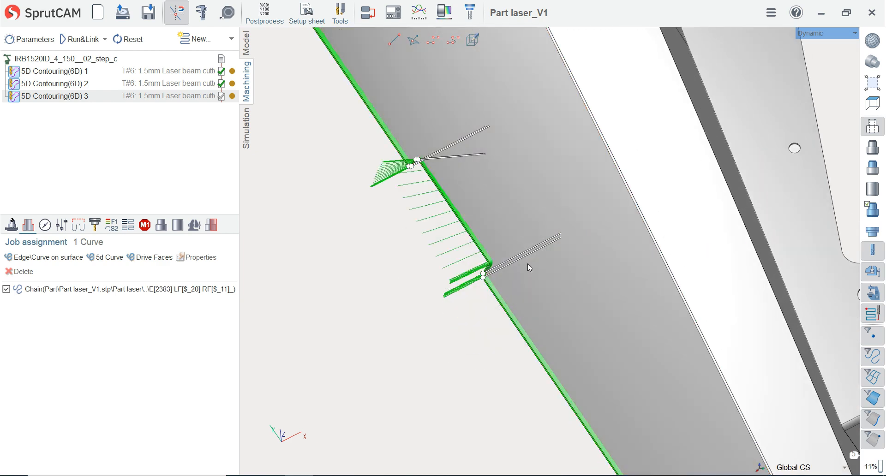
click(530, 255)
key(Delete)
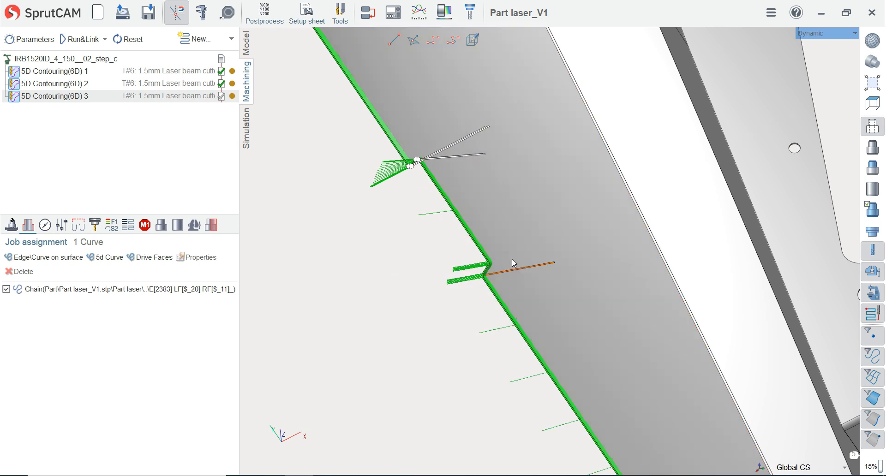
- Delete the orientation vectors at the fourth notch along the same side of the bottom edge
click(435, 159)
key(Delete)
click(438, 153)
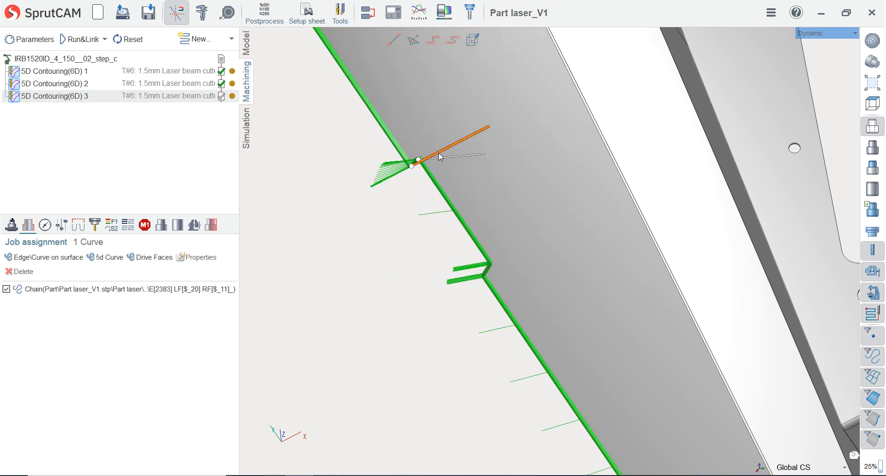
key(Delete)
click(444, 158)
key(Delete)
- Delete the remaining orientation vectors at the fourth notch and all those at the fifth notch along the bottom edge
scroll(483, 308, down, 8)
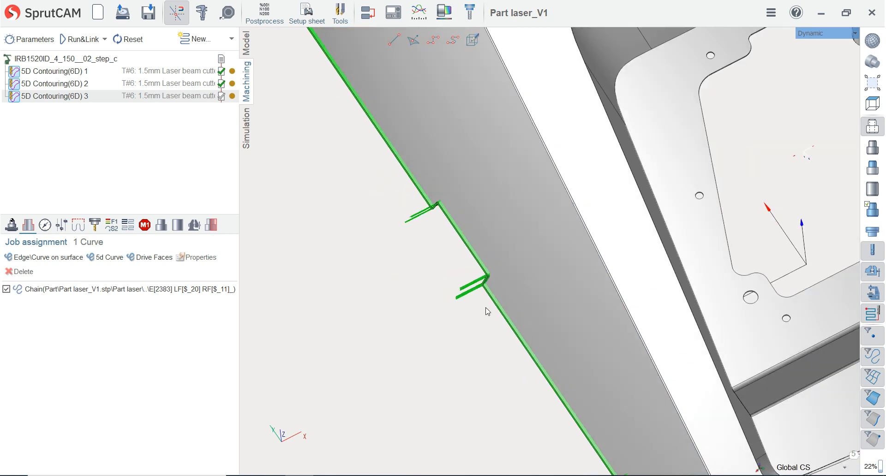
scroll(418, 199, up, 9)
click(460, 241)
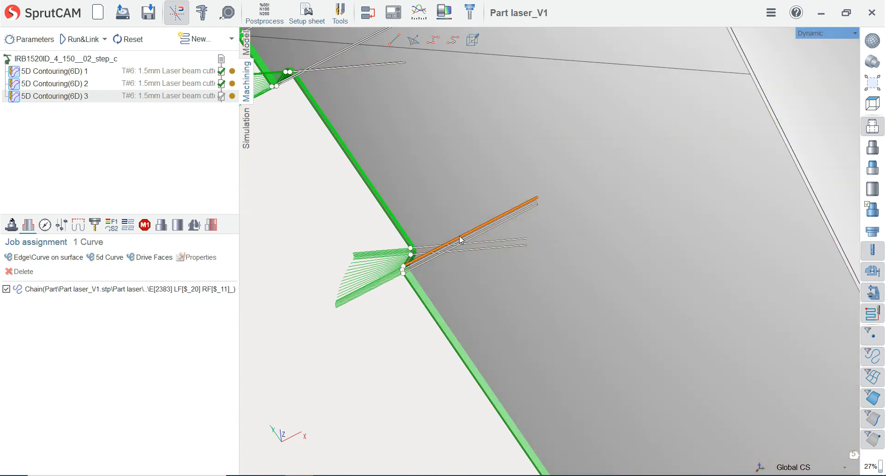
mouse_move(471, 243)
scroll(470, 243, down, 2)
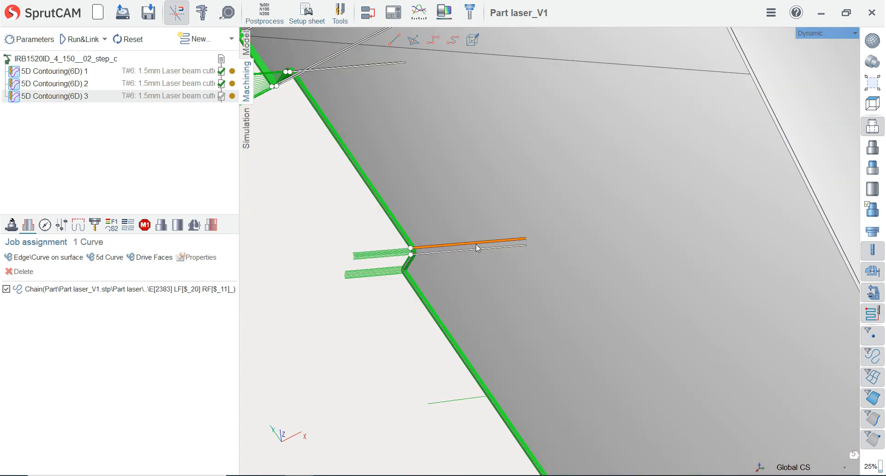
key(Delete)
scroll(371, 160, up, 3)
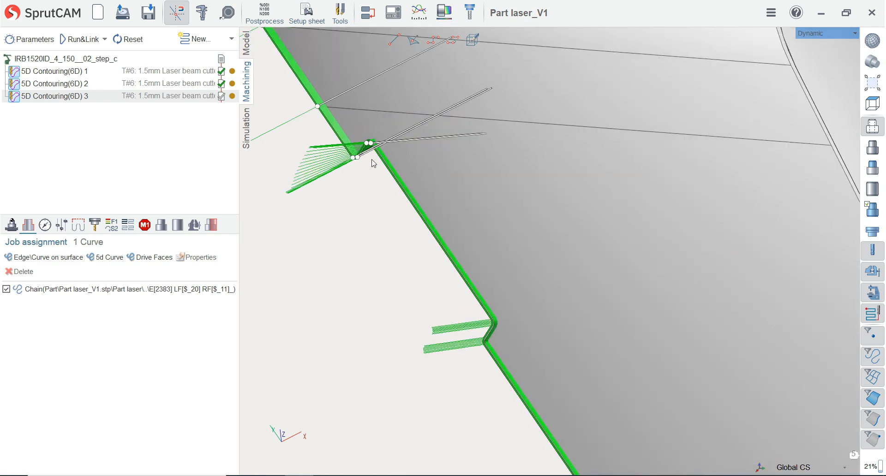
- Delete the orientation vectors at the sixth notch along the same side of the bottom edge
click(400, 140)
key(Delete)
click(404, 134)
key(Delete)
click(406, 129)
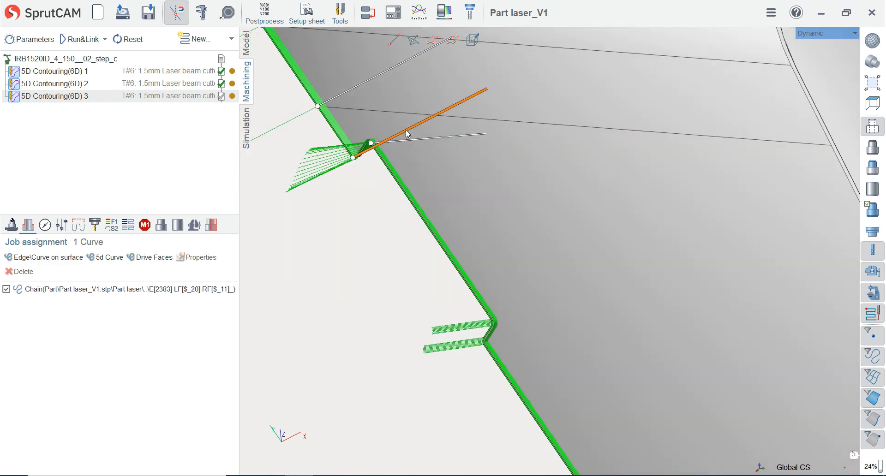
key(Delete)
click(413, 137)
key(Delete)
scroll(429, 275, down, 2)
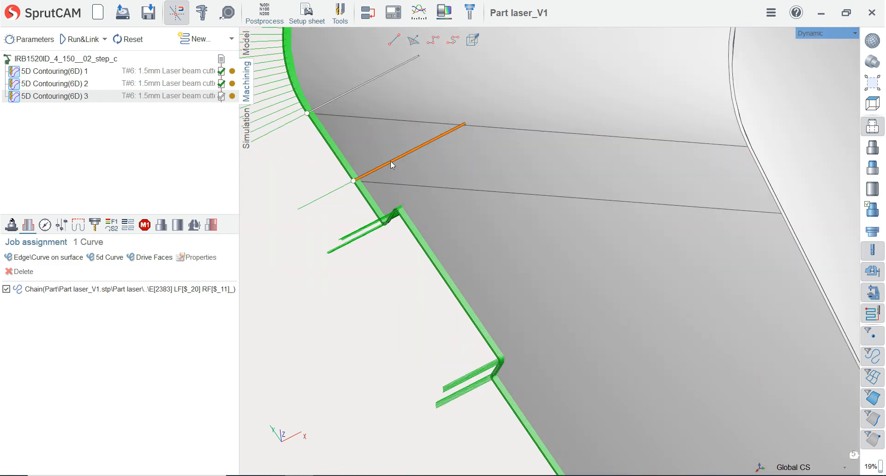
- Delete the extra vector between the sixth notch and the rounded corner, plus the duplicate vectors at that corner's far end
scroll(390, 162, down, 5)
scroll(430, 237, up, 4)
scroll(397, 210, up, 3)
click(340, 213)
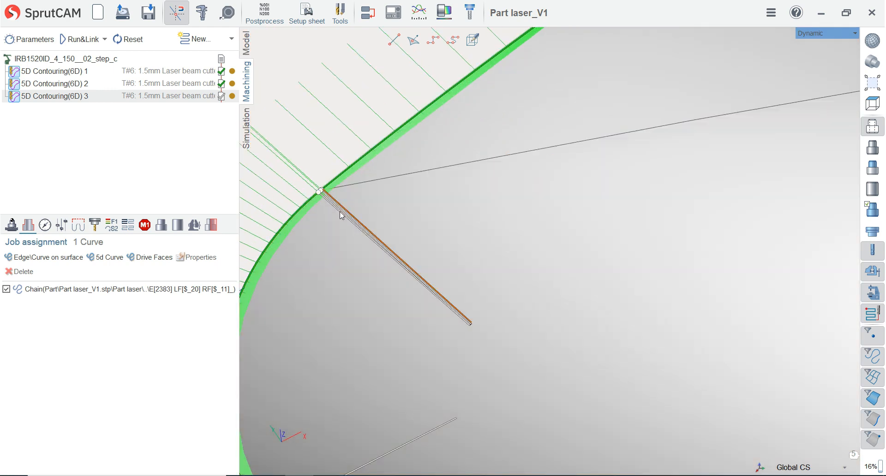
scroll(330, 197, up, 2)
scroll(335, 189, up, 3)
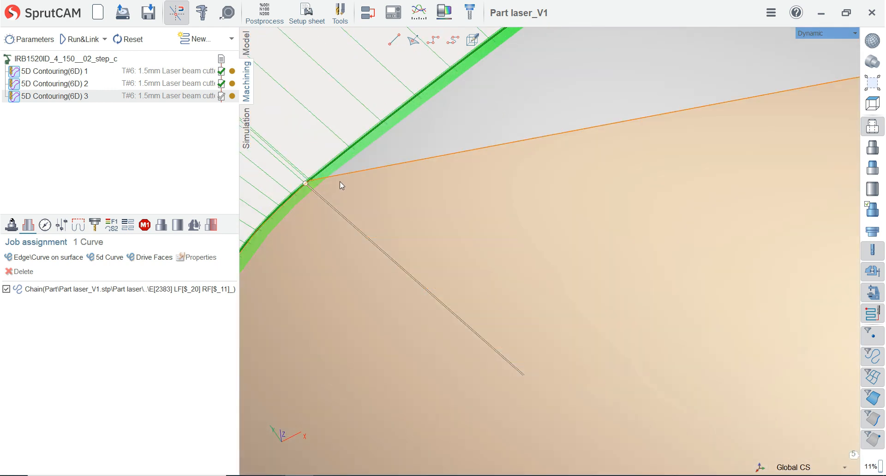
scroll(352, 204, down, 5)
scroll(379, 228, up, 5)
scroll(354, 314, down, 3)
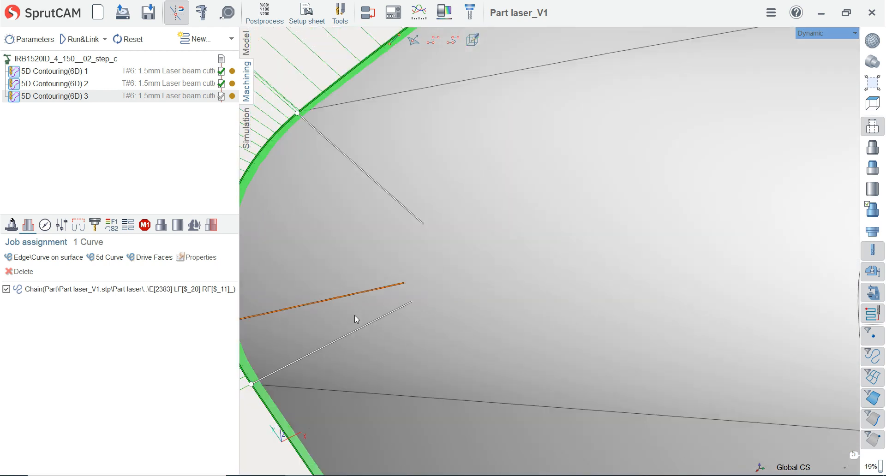
- Delete the three orientation vectors on the straight edge between the next rounded corner and the side cutout
scroll(353, 323, up, 4)
scroll(556, 129, up, 3)
scroll(554, 128, down, 4)
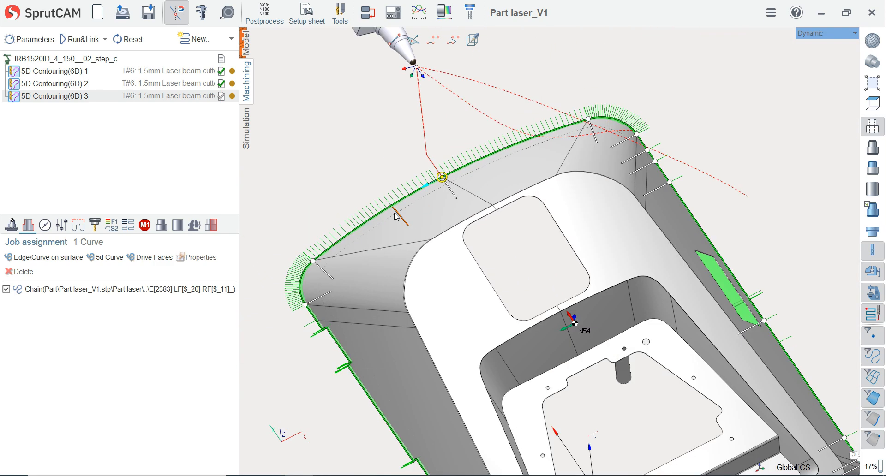
scroll(397, 141, up, 5)
scroll(380, 107, up, 3)
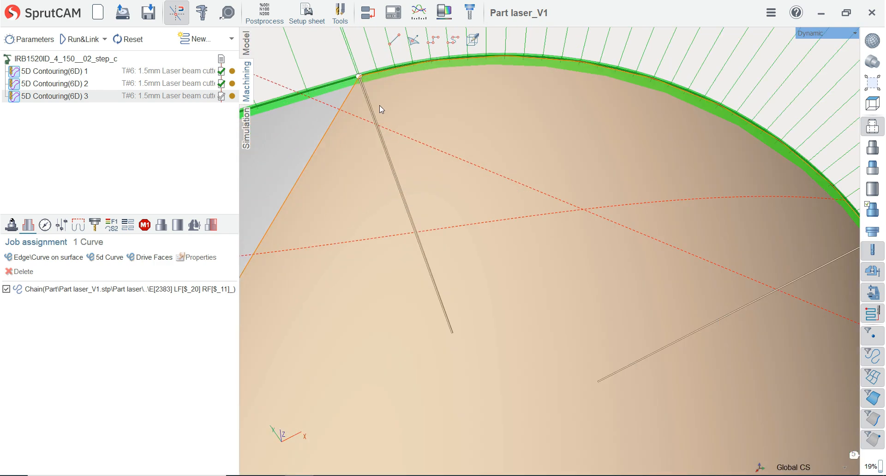
scroll(406, 118, down, 4)
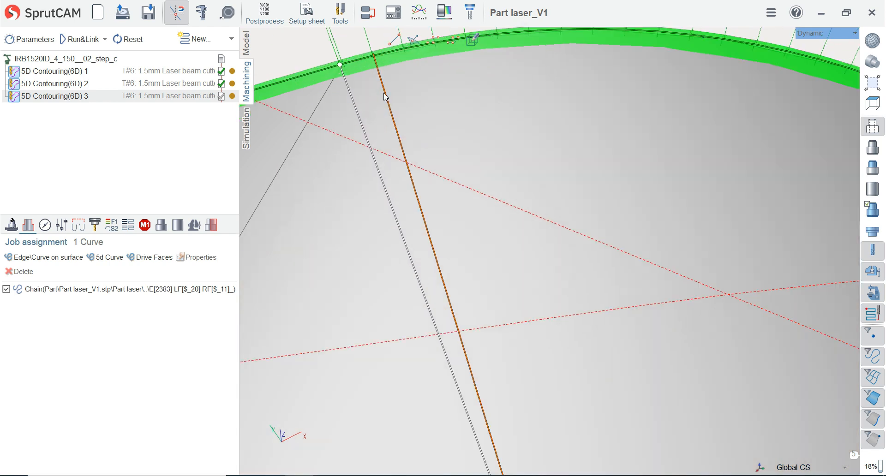
scroll(586, 193, down, 3)
scroll(653, 268, up, 3)
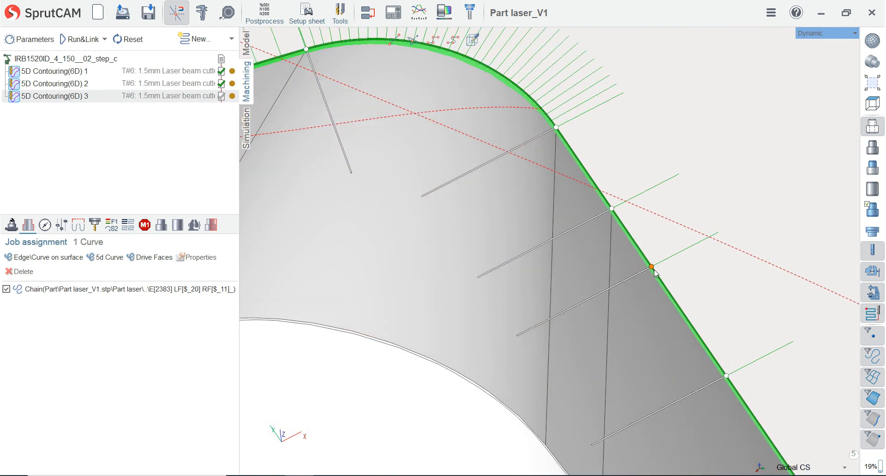
double_click(592, 218)
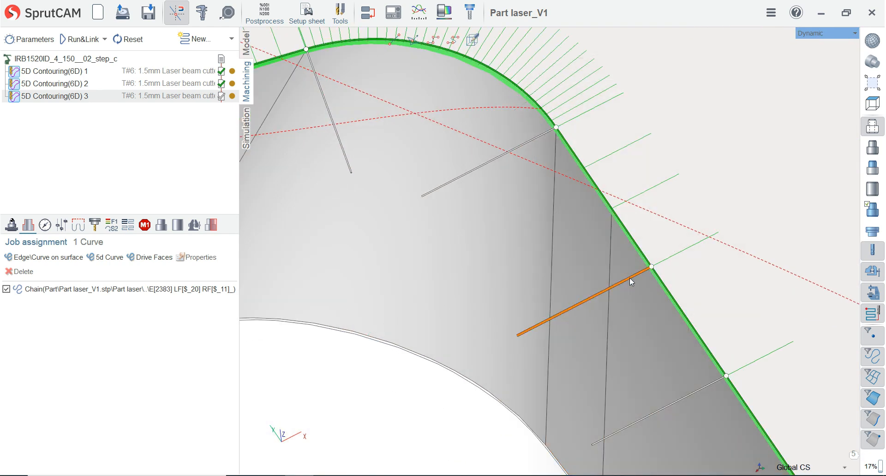
double_click(632, 276)
scroll(608, 217, down, 5)
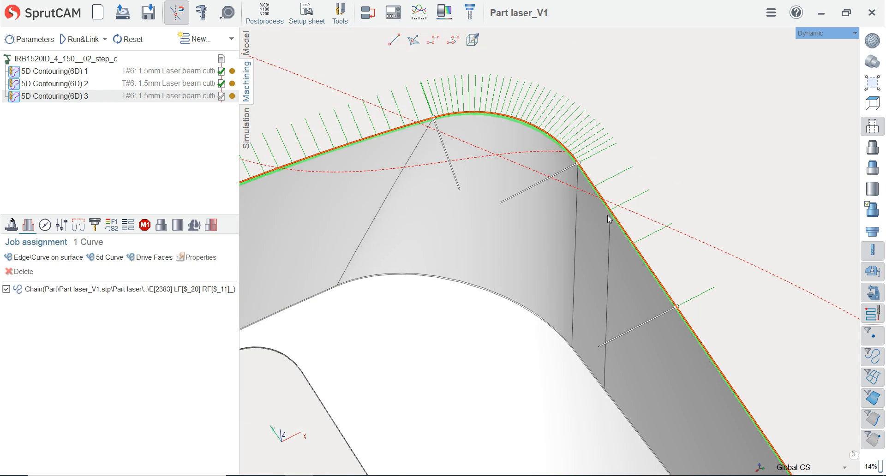
click(640, 275)
click(719, 190)
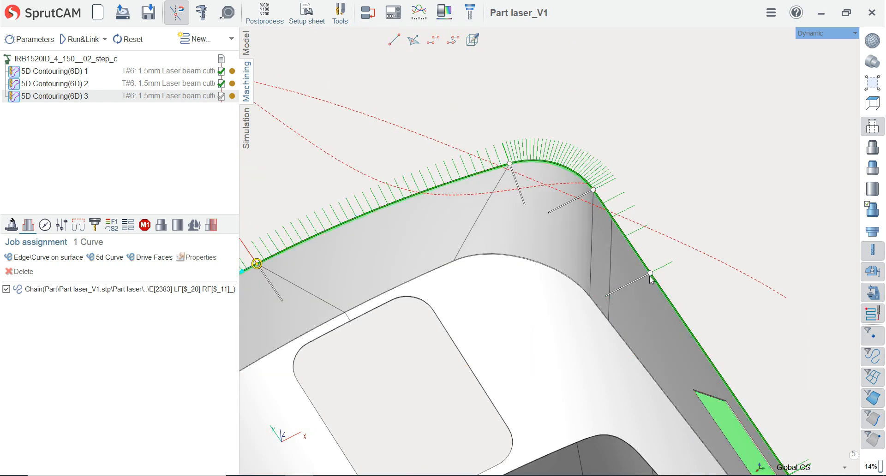
double_click(639, 278)
- Delete the orientation vectors on the straight bottom edge beside and just past the side cutout
scroll(615, 203, down, 6)
scroll(672, 297, up, 3)
scroll(664, 291, up, 4)
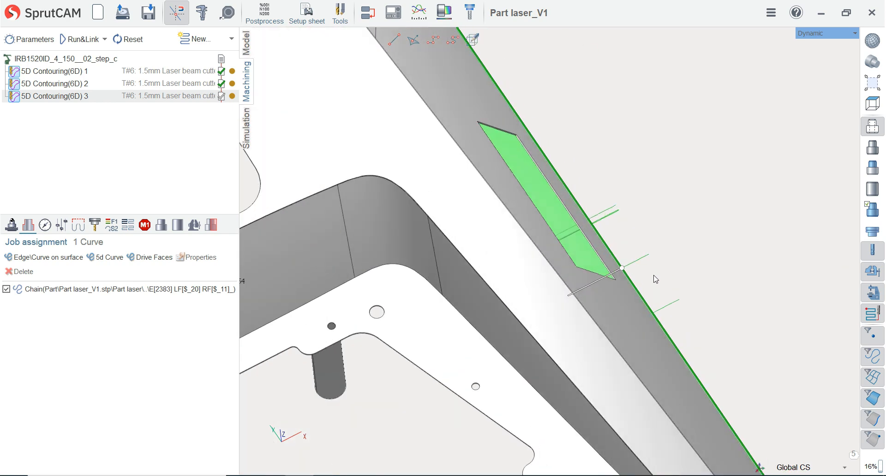
scroll(640, 266, down, 6)
scroll(612, 238, up, 5)
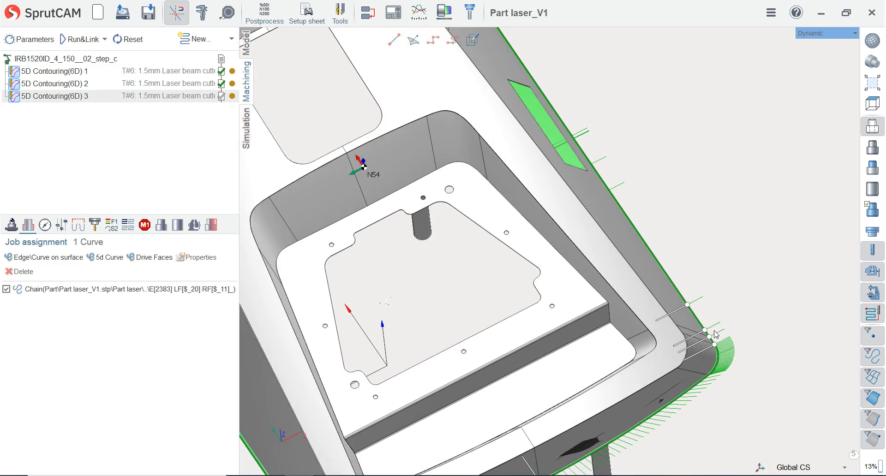
double_click(608, 224)
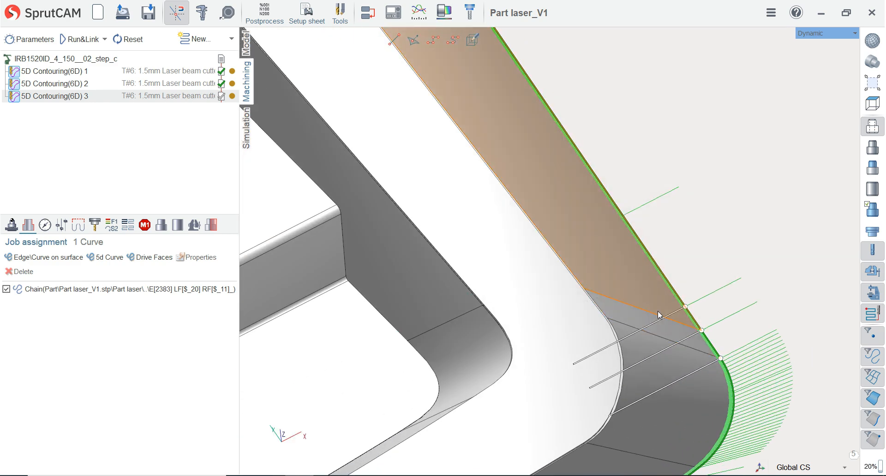
- Delete the extra orientation vectors just before the third rounded corner, keeping one where the curve begins
double_click(663, 317)
double_click(687, 338)
double_click(701, 370)
scroll(724, 354, down, 4)
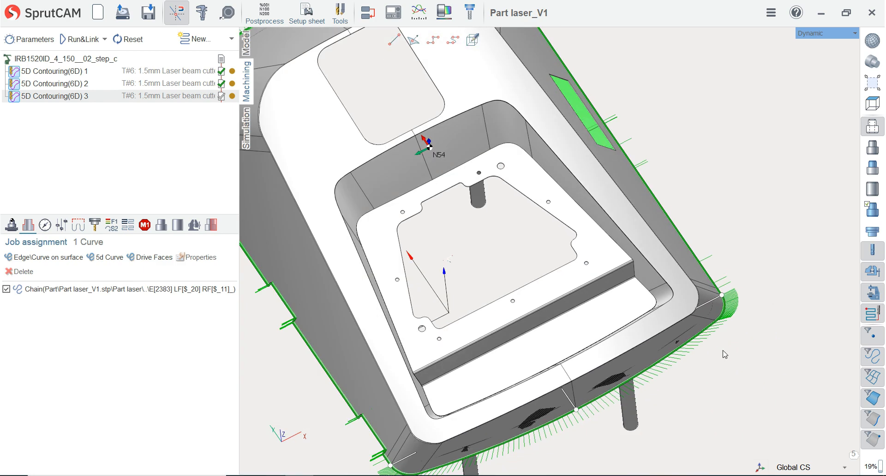
- Shift the orientation vector near the first notch along the bottom edge and place it where the rounded corner begins
scroll(581, 429, up, 3)
scroll(669, 311, down, 4)
scroll(498, 411, up, 3)
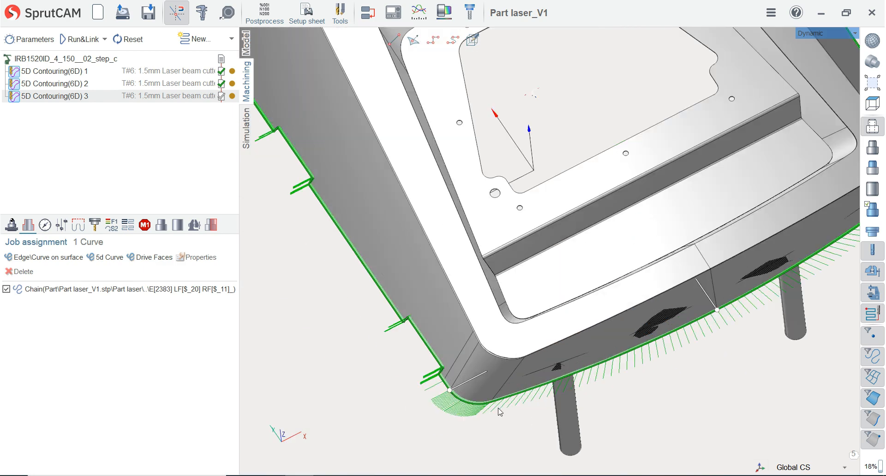
scroll(480, 383, down, 3)
scroll(480, 385, down, 3)
scroll(480, 396, up, 4)
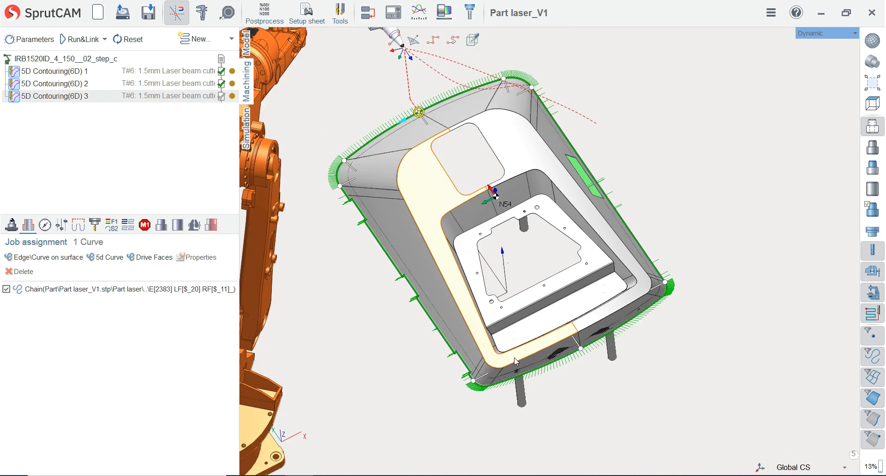
scroll(480, 400, up, 3)
scroll(482, 375, down, 1)
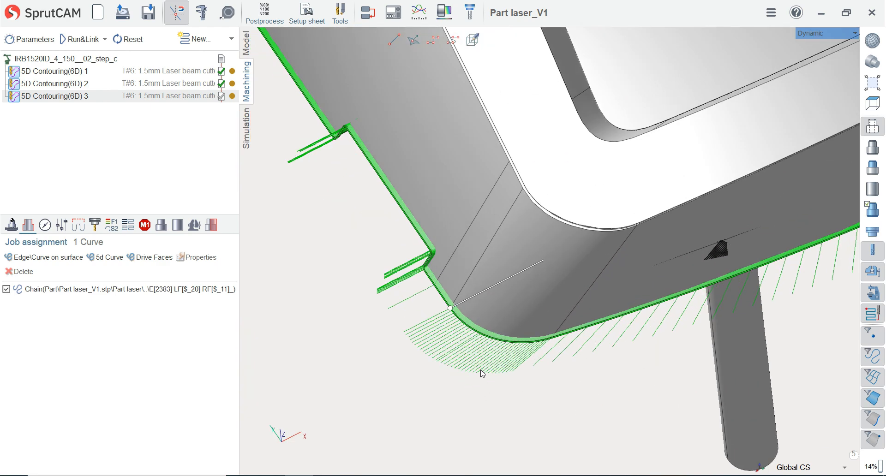
scroll(447, 305, up, 1)
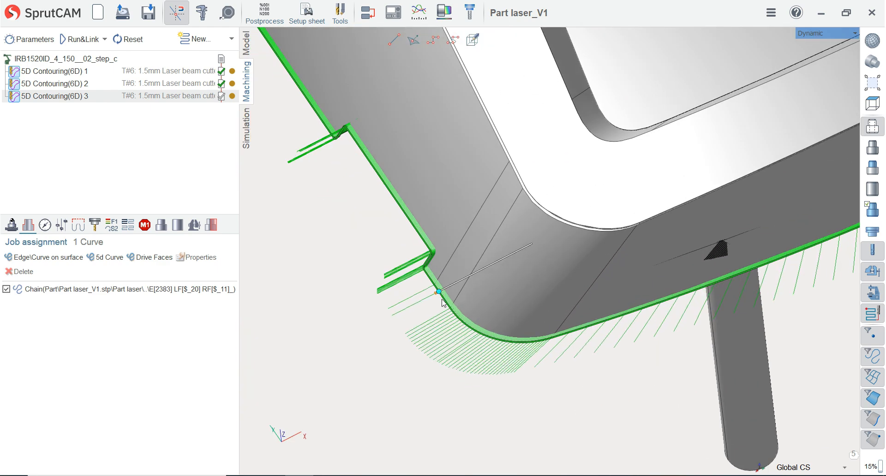
click(449, 308)
- Set the nonzero tilt angle of the orientation vector at the rounded corner near the first notch to 35°
scroll(479, 340, down, 2)
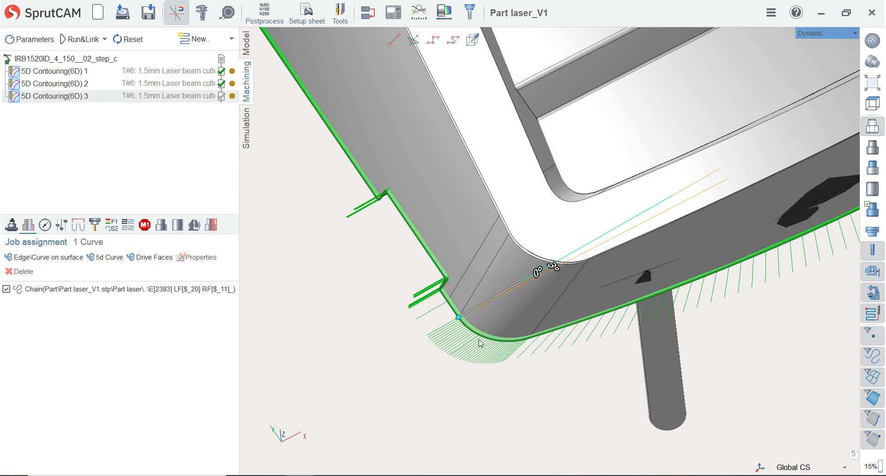
middle_drag(479, 341, 422, 228)
scroll(413, 243, up, 3)
scroll(413, 243, down, 2)
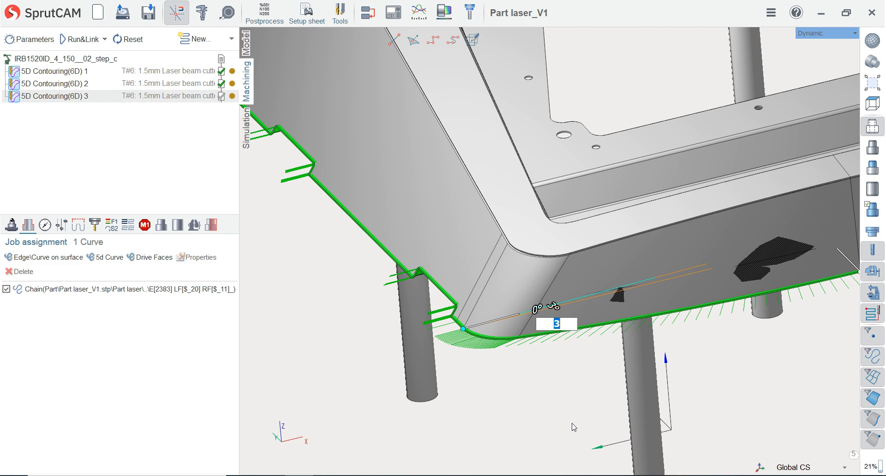
key(Return)
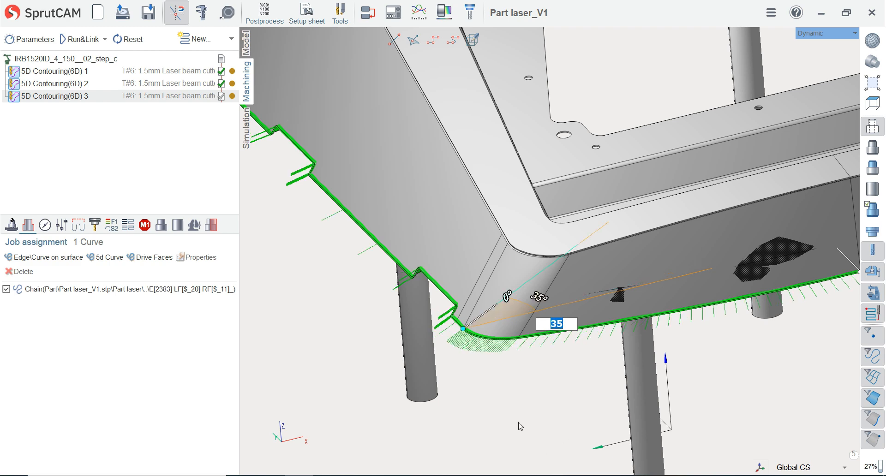
- Set the tilt angle just edited on the corner's orientation vector to 0°
click(515, 358)
middle_drag(472, 312, 481, 366)
click(477, 307)
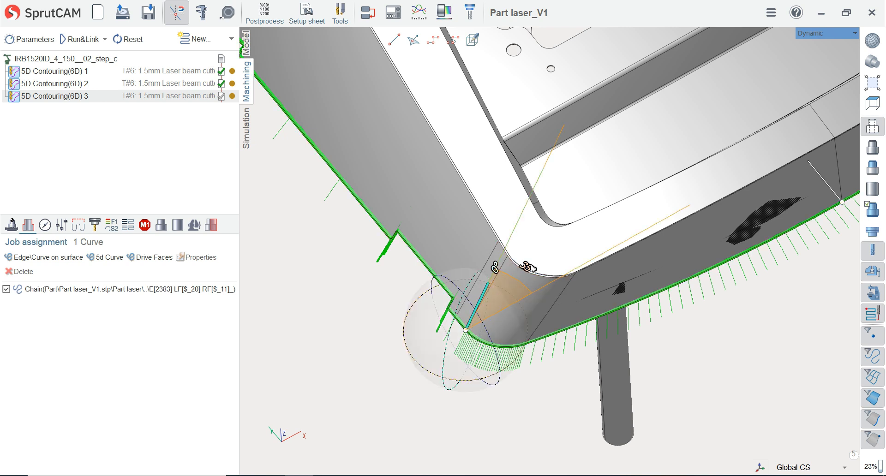
key(Return)
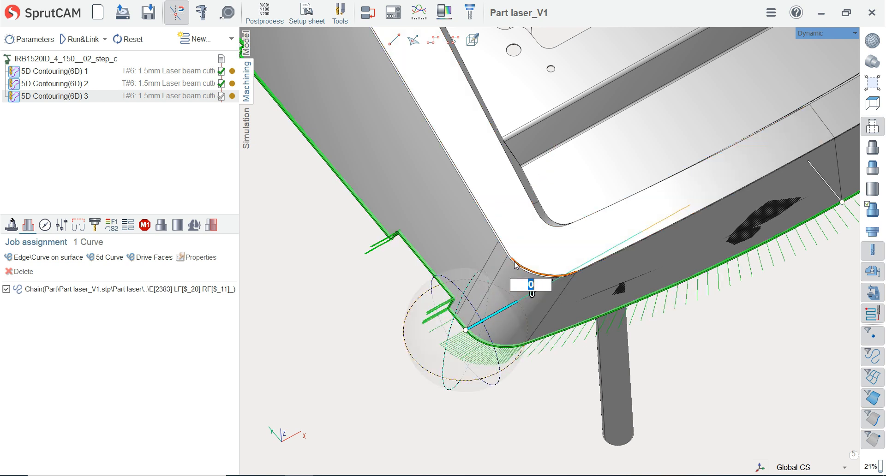
- Tilt the corner's orientation vector 35° using its other angle and check the resulting tool orientation around the bottom edge
click(532, 296)
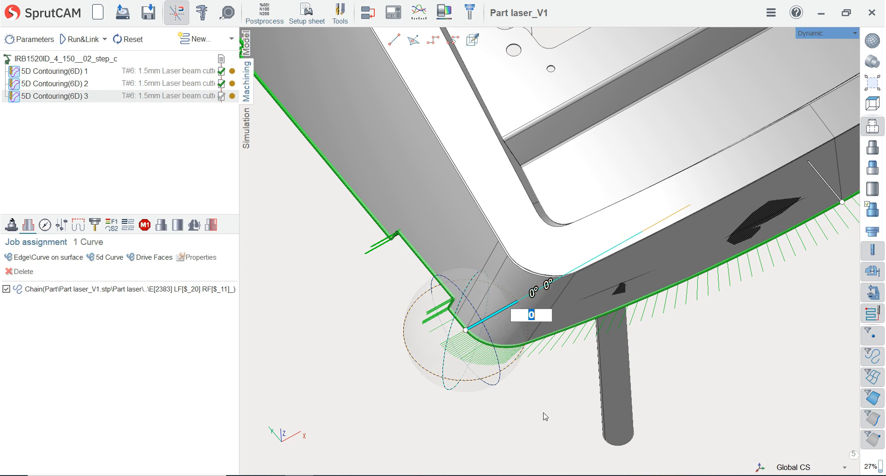
key(Escape)
click(522, 333)
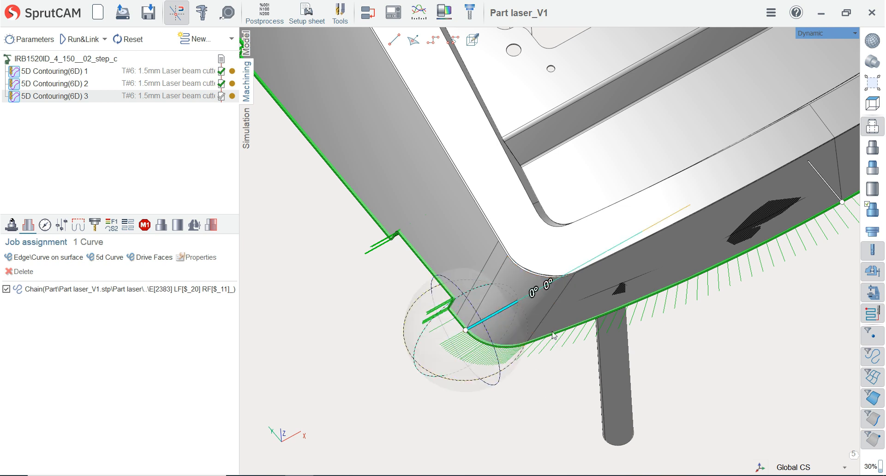
click(533, 295)
text(35)
key(Return)
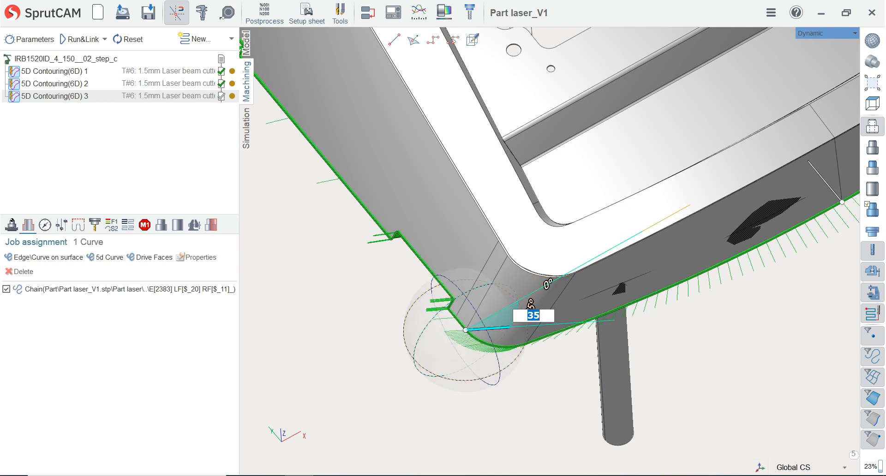
right_drag(530, 359, 440, 319)
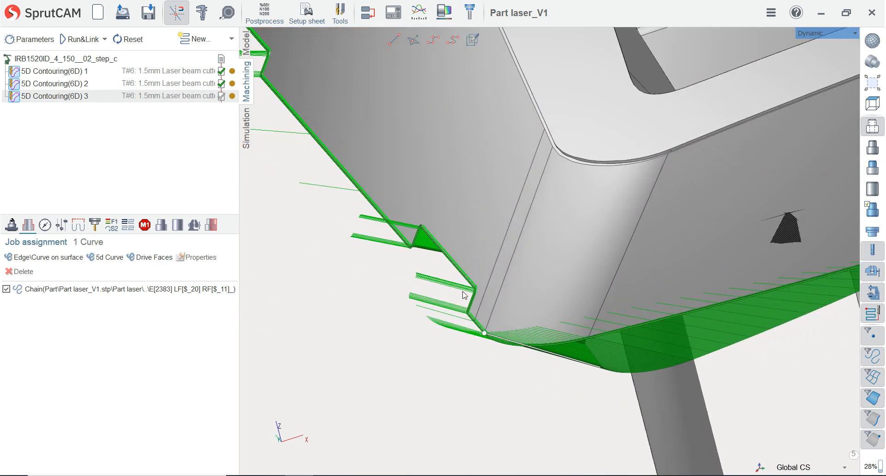
click(475, 272)
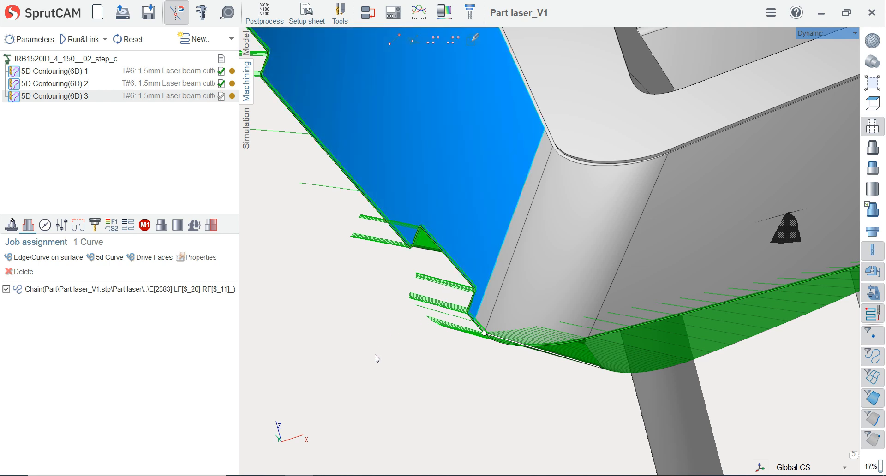
right_drag(377, 359, 457, 362)
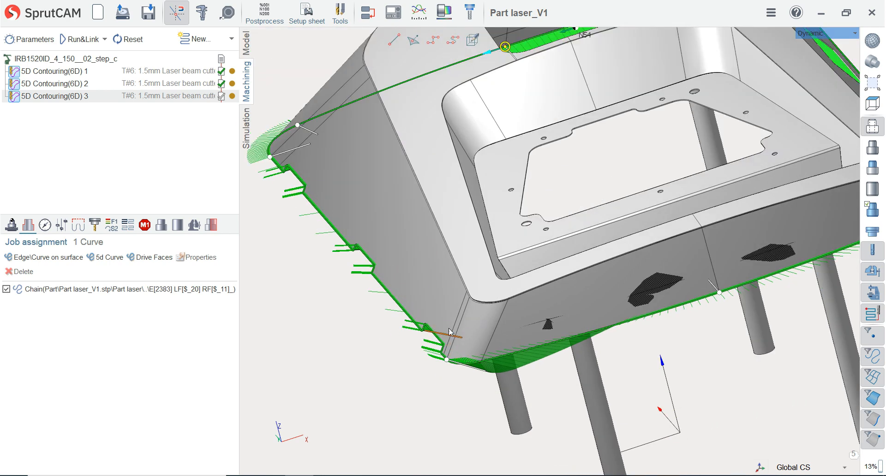
- Tilt the orientation vector at the rounded corner on the far end of the notched bottom edge to 35°
scroll(484, 321, down, 2)
scroll(327, 207, up, 9)
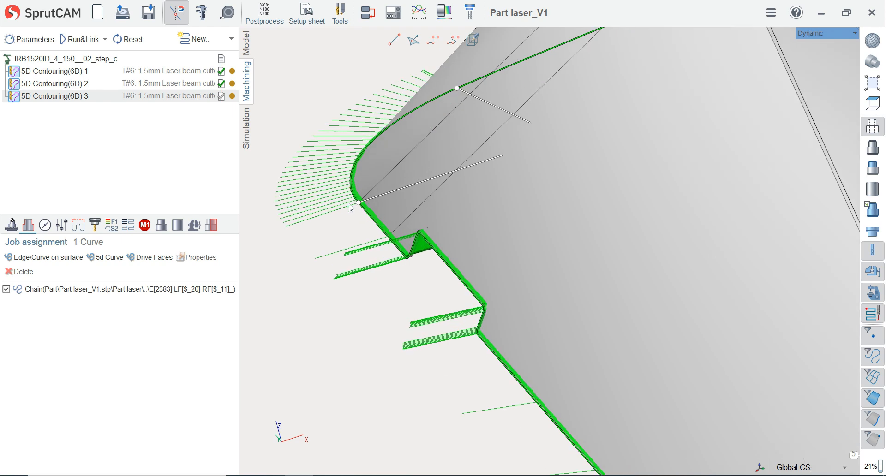
click(371, 203)
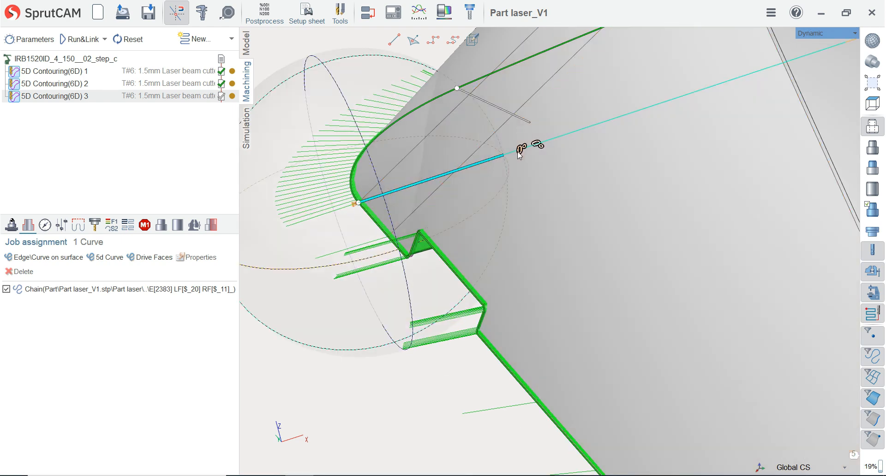
key(Return)
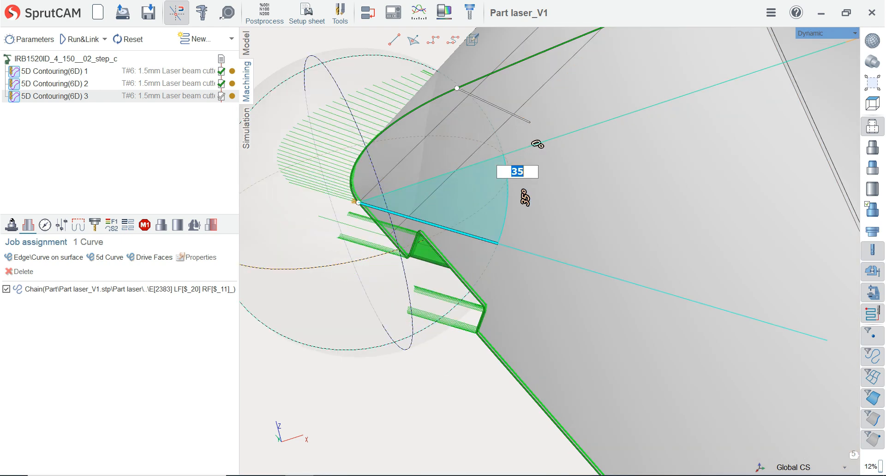
click(454, 384)
scroll(431, 227, down, 4)
middle_drag(433, 226, 434, 258)
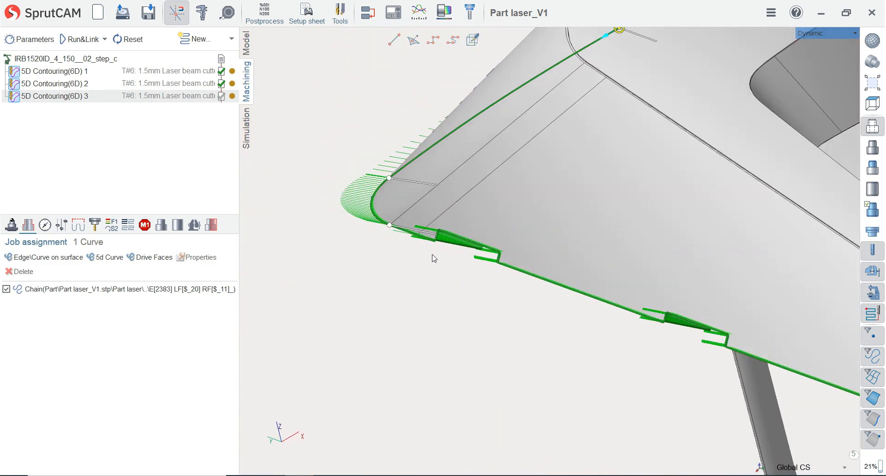
- Add an orientation vector on the bottom edge where the rounded corner beyond the last notch meets the front wall
scroll(432, 258, down, 6)
scroll(580, 301, up, 6)
mouse_move(503, 299)
middle_down()
mouse_move(478, 330)
mouse_move(503, 312)
middle_up()
scroll(503, 319, down, 3)
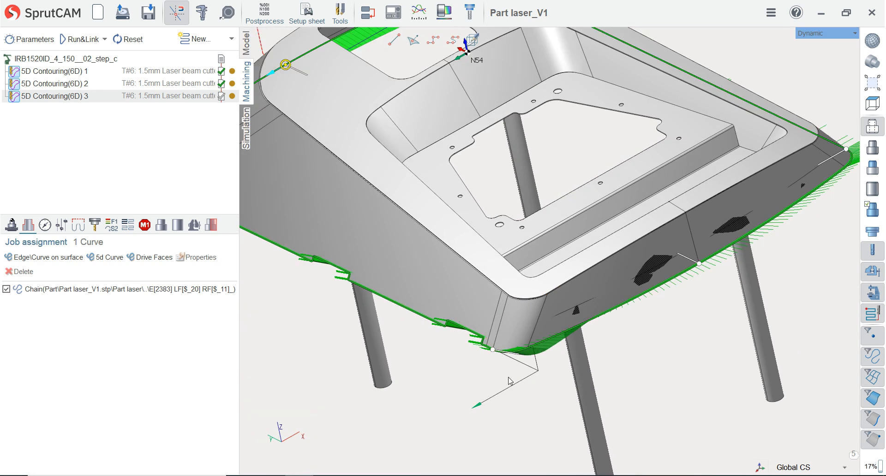
scroll(510, 381, down, 3)
scroll(510, 402, up, 4)
middle_drag(489, 346, 492, 418)
scroll(523, 346, up, 4)
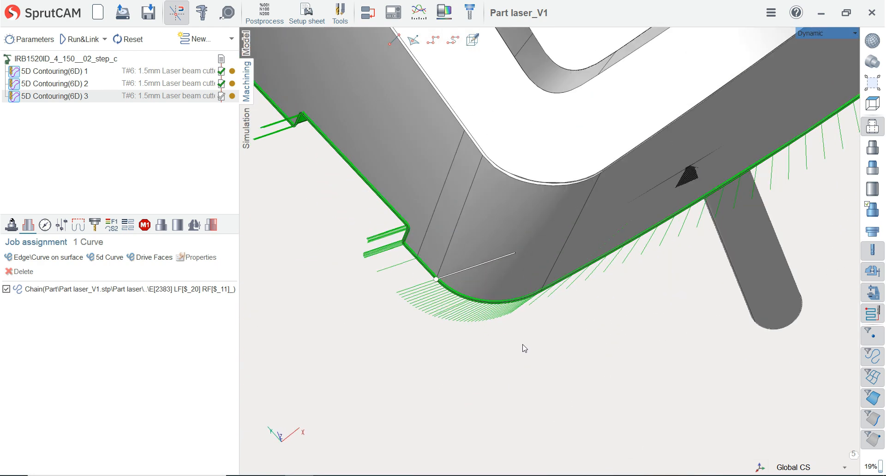
scroll(525, 347, up, 2)
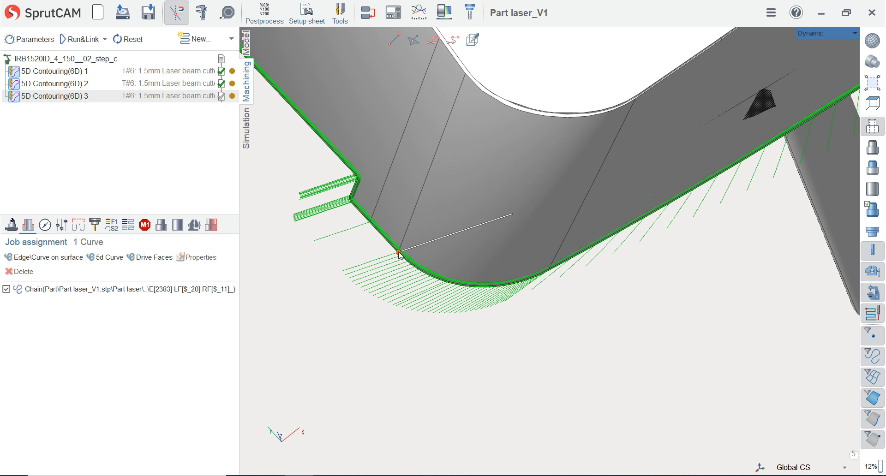
click(482, 286)
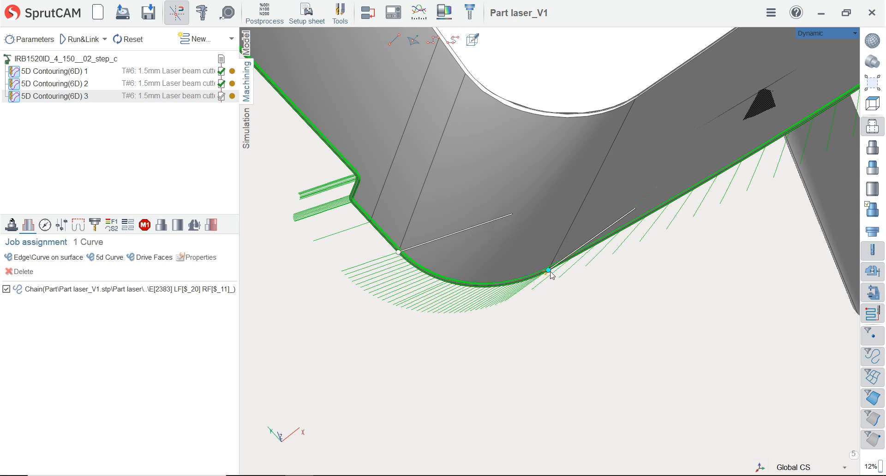
- Set both tilt angles of the new orientation vector at the end of the rounded corner to 0°
click(614, 229)
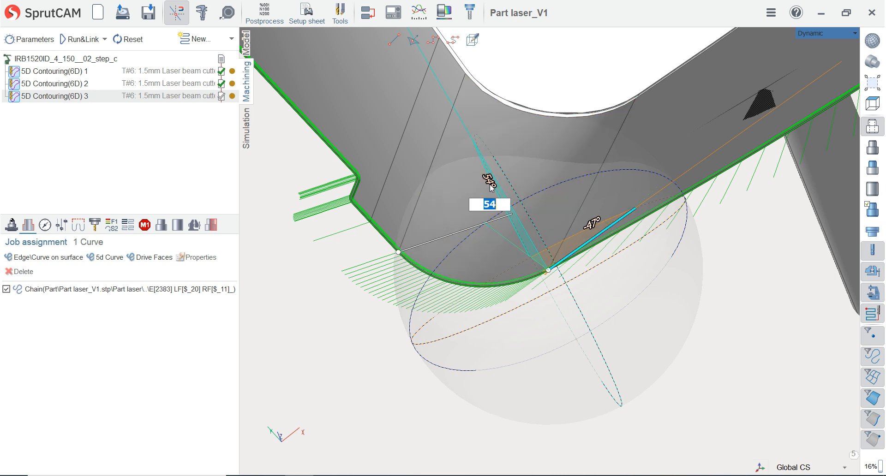
key(Return)
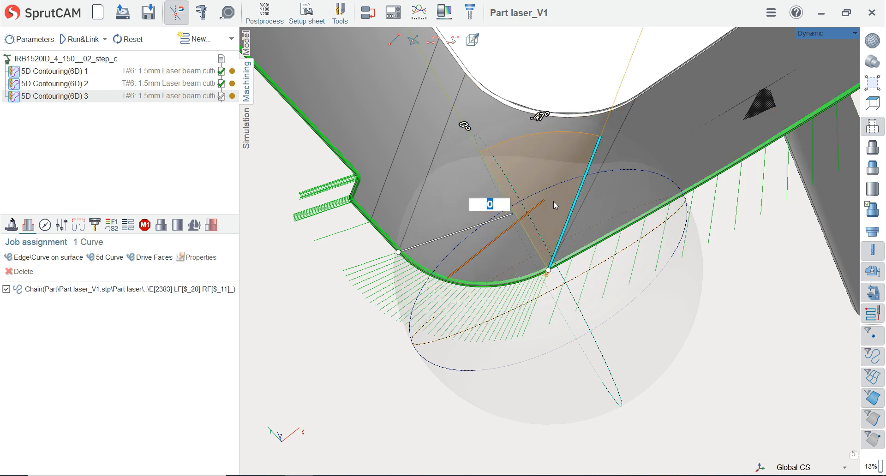
click(542, 117)
text(0)
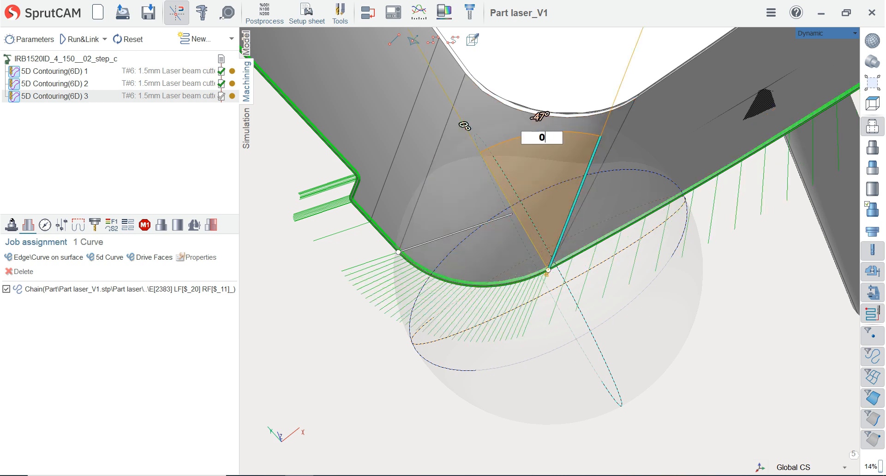
key(Return)
- Tilt the orientation vector at the rounded corner on the opposite end of the front wall's bottom edge
right_drag(642, 353, 455, 272)
scroll(451, 306, down, 6)
scroll(614, 257, up, 3)
scroll(560, 270, down, 3)
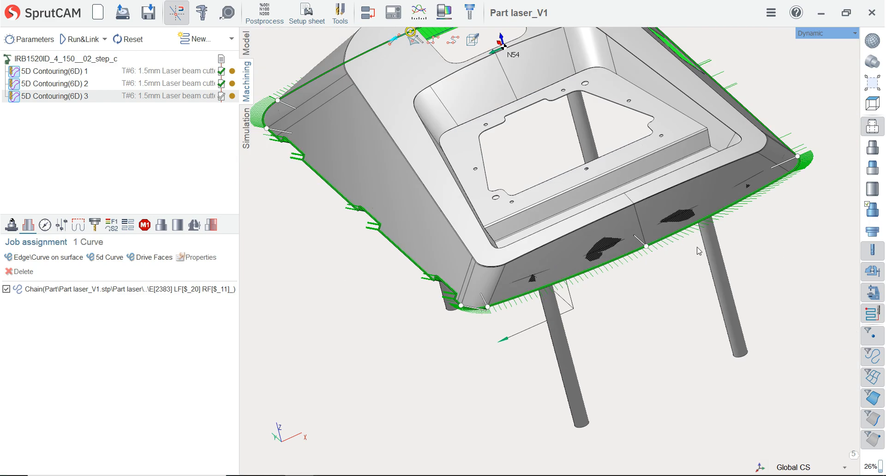
scroll(691, 247, up, 4)
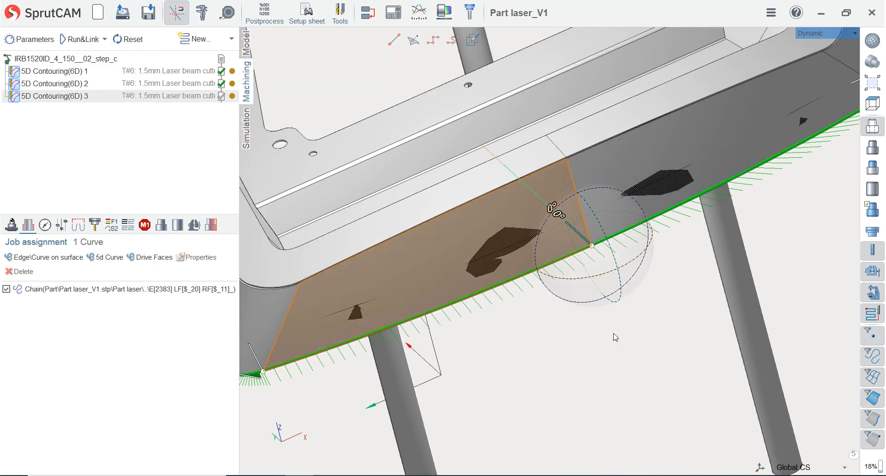
scroll(535, 344, down, 2)
scroll(535, 345, down, 2)
scroll(689, 235, up, 4)
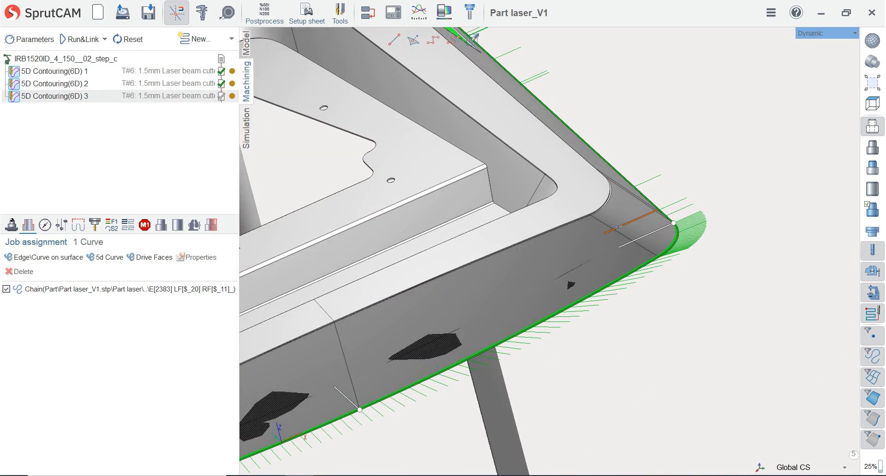
middle_drag(618, 226, 603, 265)
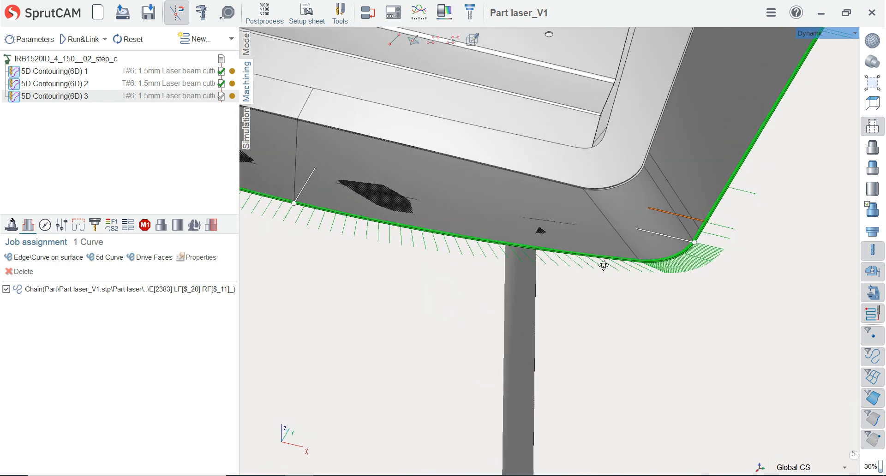
scroll(694, 235, up, 3)
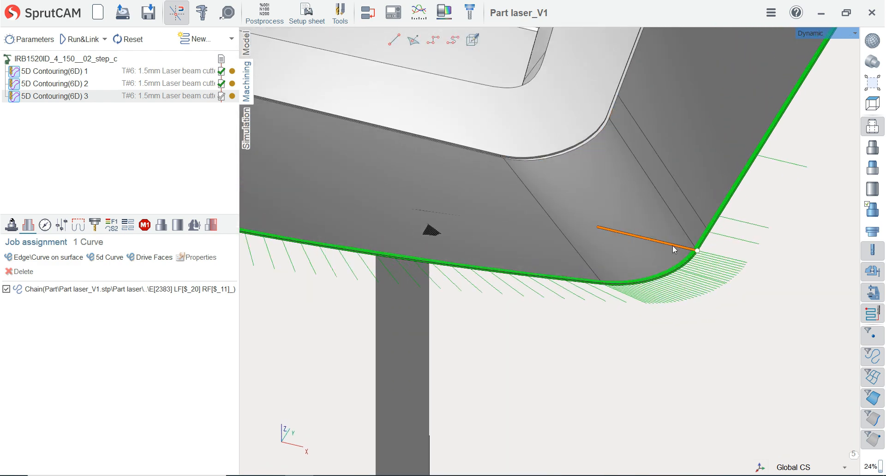
click(671, 245)
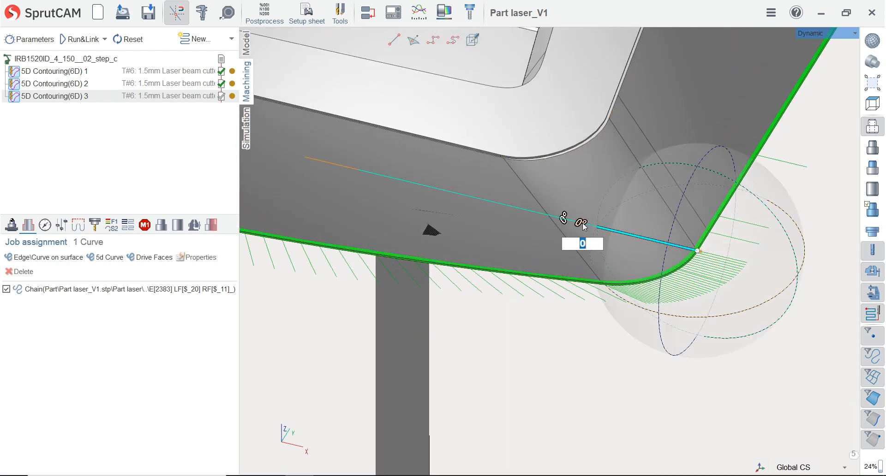
key(Return)
click(702, 371)
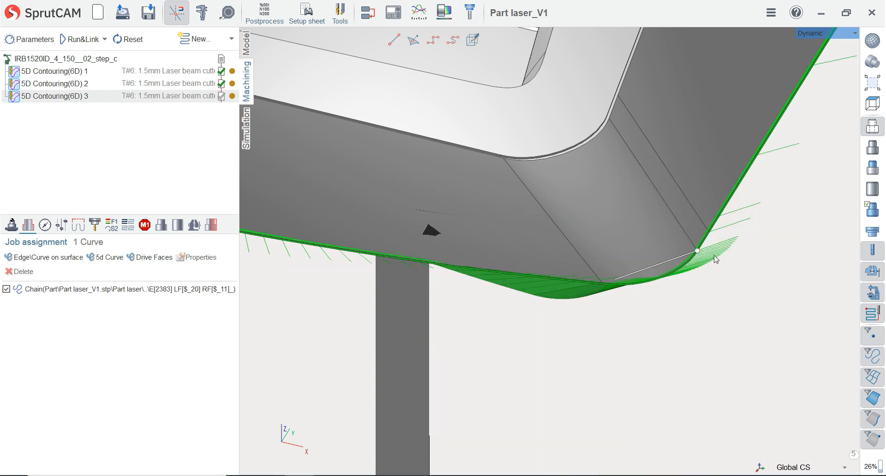
- Highlight the adjoining side face and examine the tilted vectors at that corner against it in the front view
middle_drag(701, 224, 745, 236)
scroll(740, 218, up, 2)
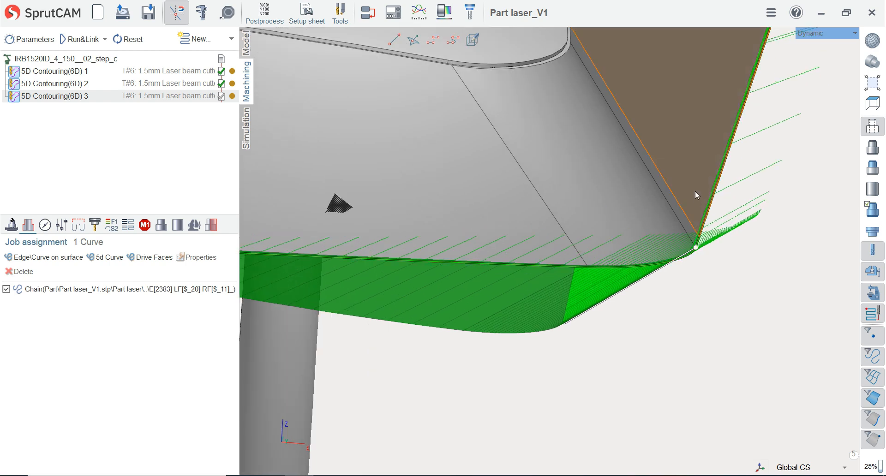
click(695, 191)
click(881, 106)
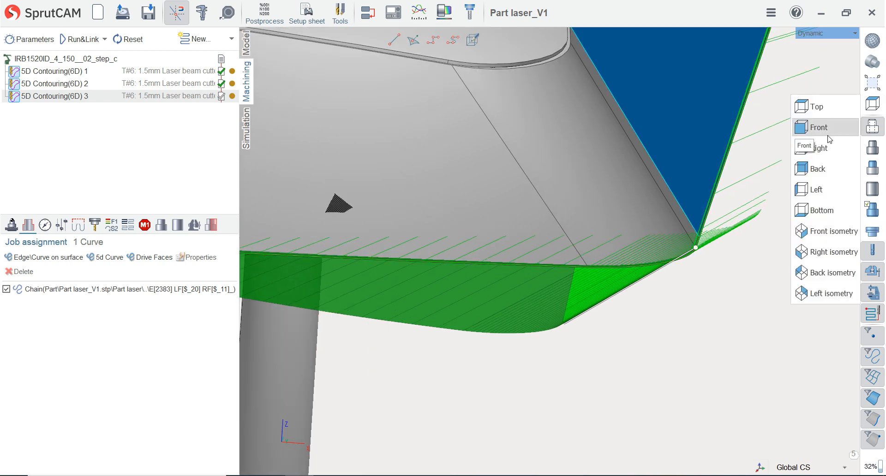
click(825, 129)
scroll(717, 197, up, 5)
scroll(717, 197, up, 3)
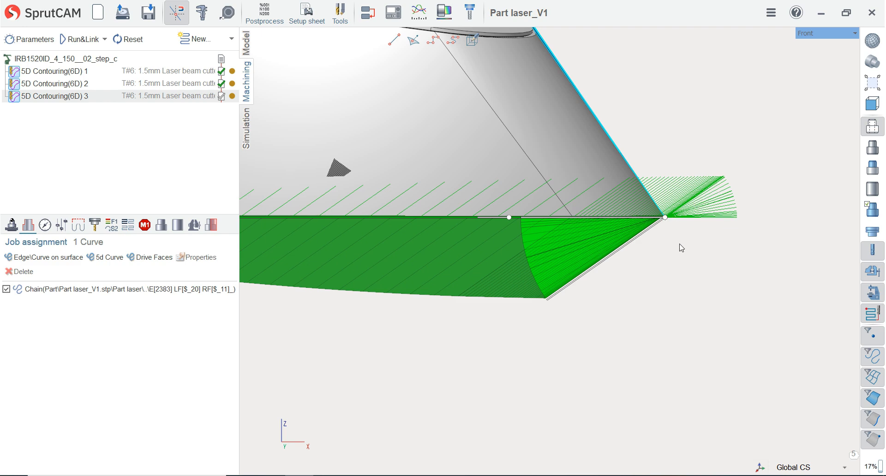
scroll(682, 249, down, 4)
right_drag(678, 251, 625, 368)
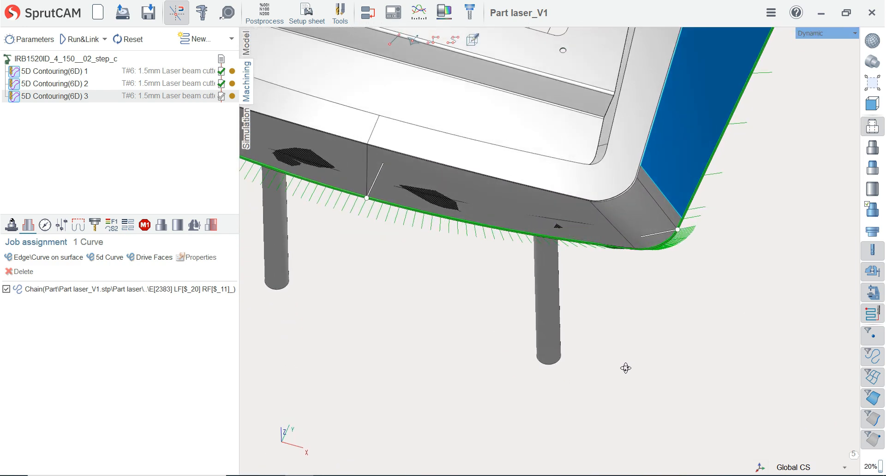
- Add an orientation vector on the bottom edge where the front wall meets the rounded corner with the tilted vector
scroll(638, 375, up, 4)
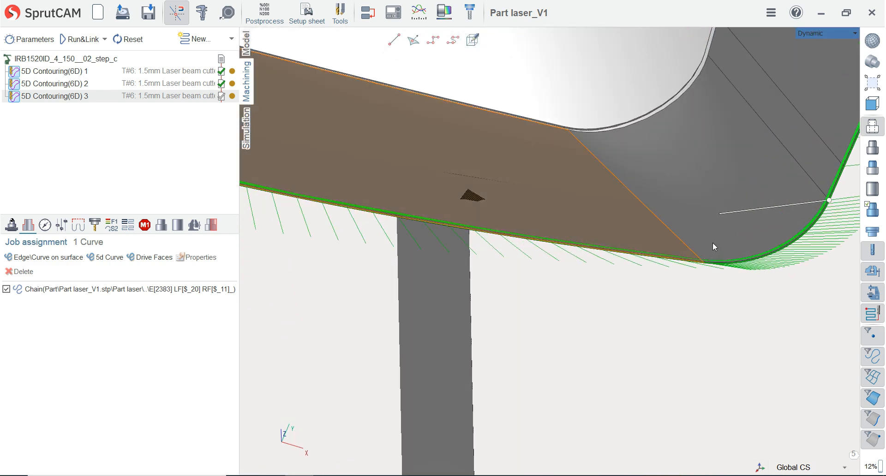
scroll(652, 224, down, 2)
scroll(651, 226, down, 3)
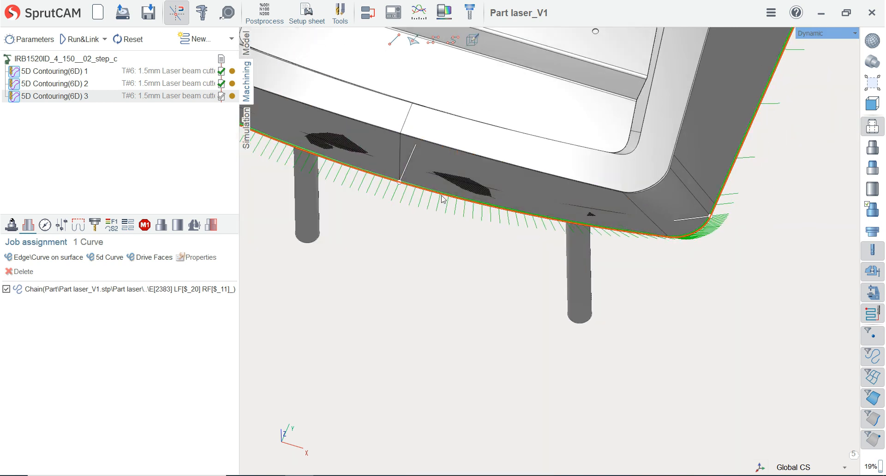
scroll(441, 196, up, 1)
click(530, 215)
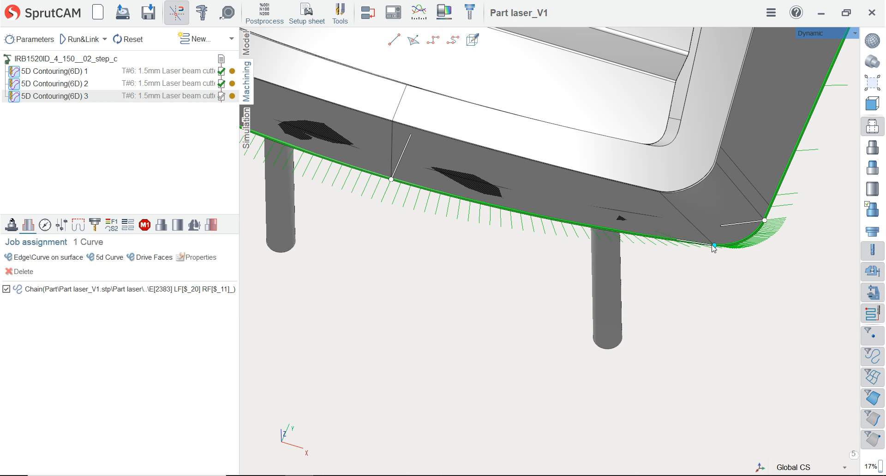
- Set both tilt angles of the added orientation vector between the front wall and the rounded corner to 0°
scroll(728, 269, up, 2)
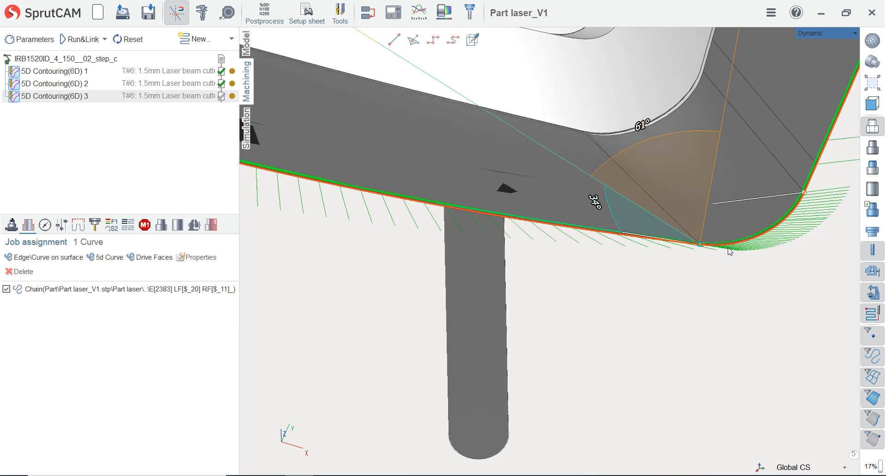
click(626, 237)
click(595, 202)
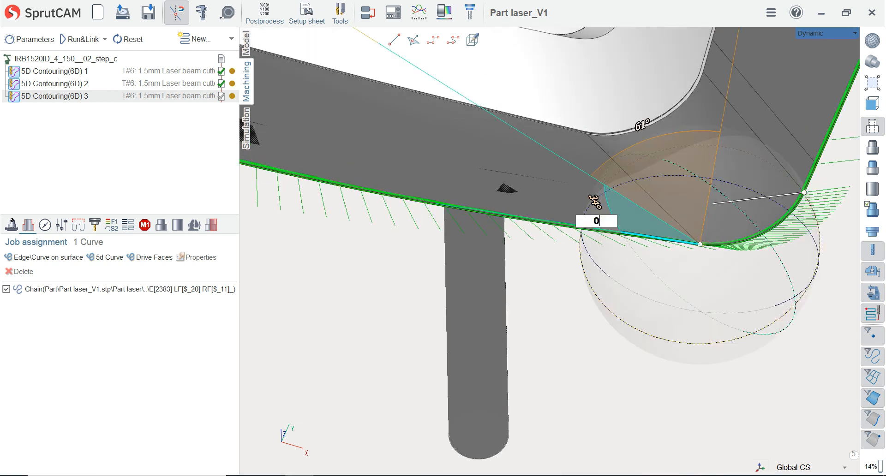
key(Return)
click(640, 126)
text(0)
key(Return)
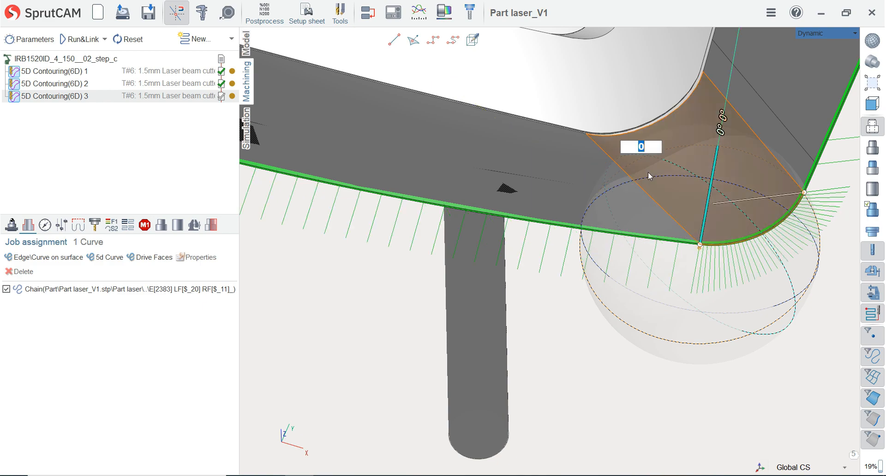
- Tilt the orientation vector at the rear rounded corner, on the side with the rectangular cutout, to 35°
right_drag(678, 404, 641, 281)
scroll(569, 322, down, 6)
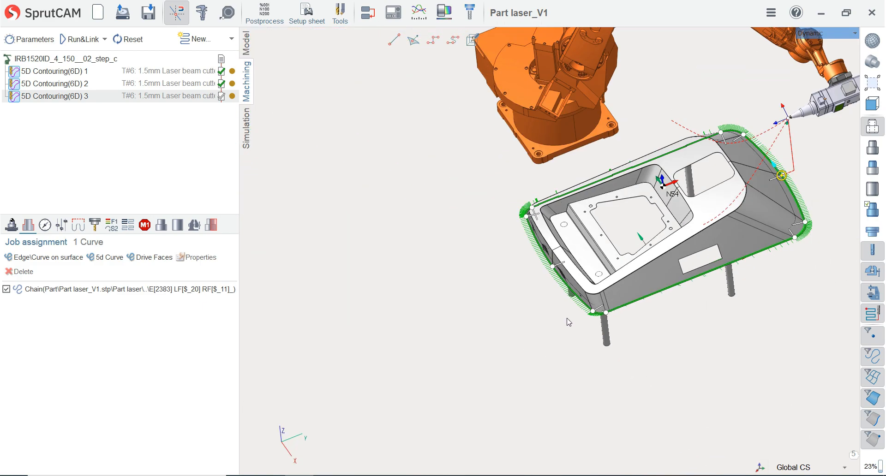
scroll(752, 241, up, 10)
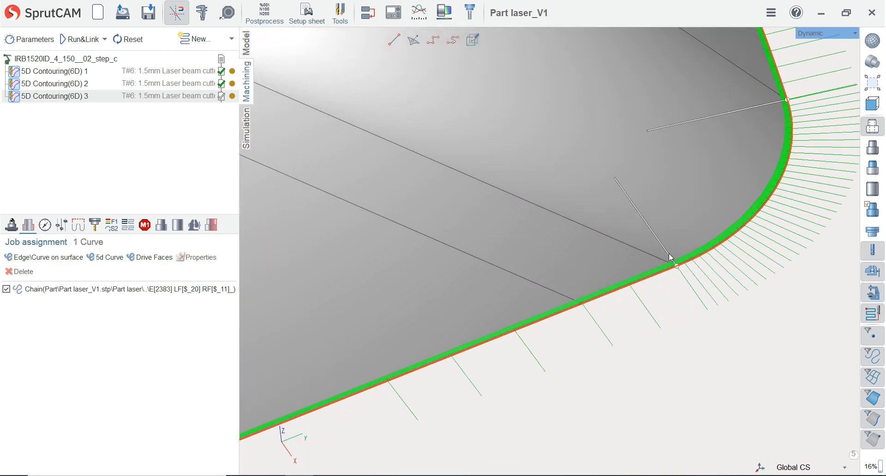
click(670, 258)
click(657, 243)
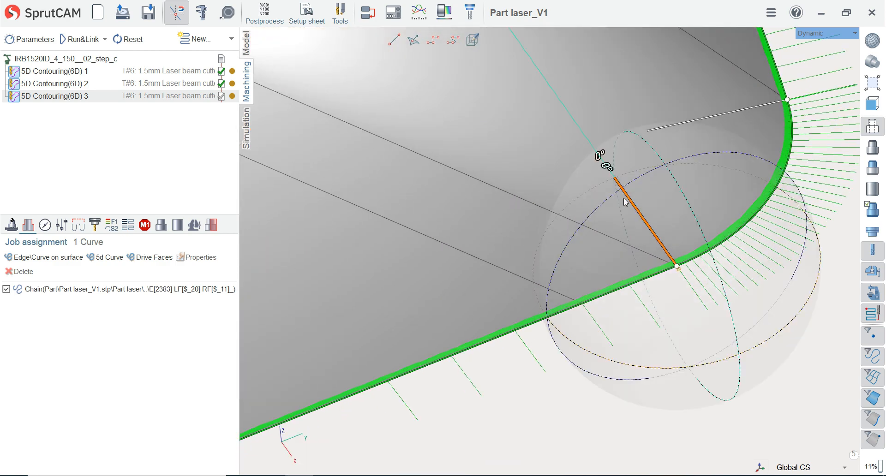
click(607, 167)
text(35)
key(Return)
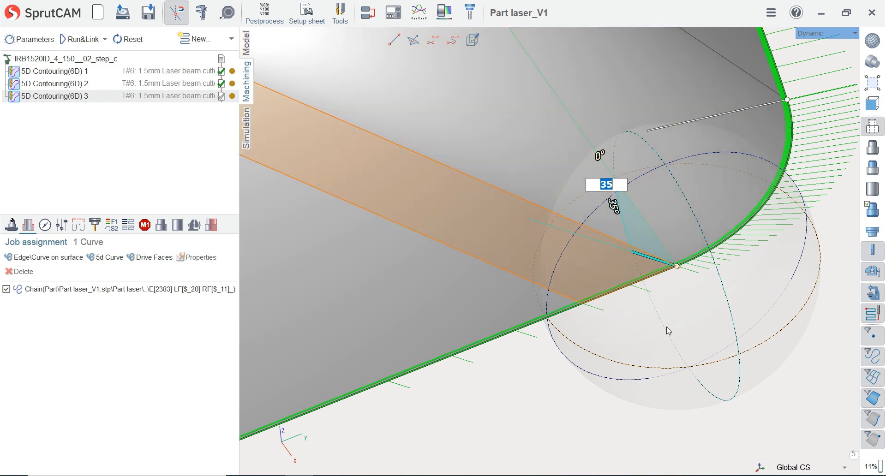
click(664, 422)
- Check the tilt angles at the other end of the rear corner and the vectors up to the contour's start point
scroll(608, 330, down, 3)
scroll(610, 333, down, 2)
middle_drag(657, 263, 697, 267)
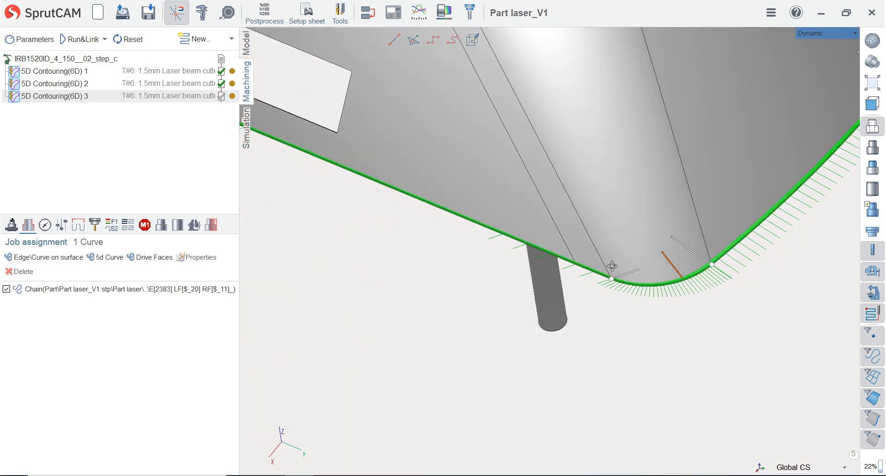
click(700, 253)
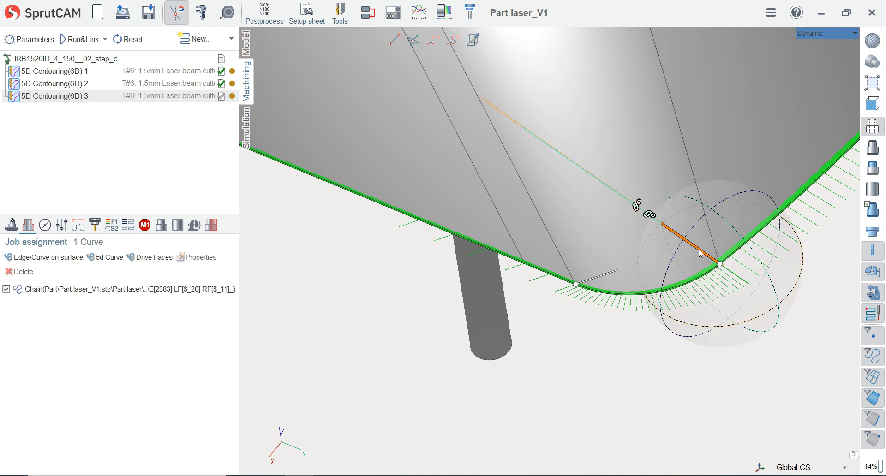
click(675, 395)
scroll(565, 353, down, 5)
scroll(795, 189, up, 4)
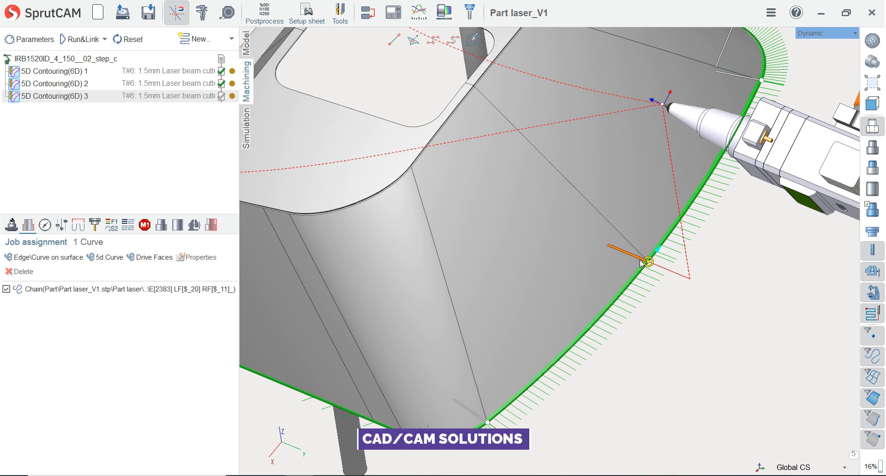
- Check the orientation vectors at the contour's start point and at both ends of the adjacent corner away from the rectangular cutout
click(635, 261)
scroll(707, 371, down, 5)
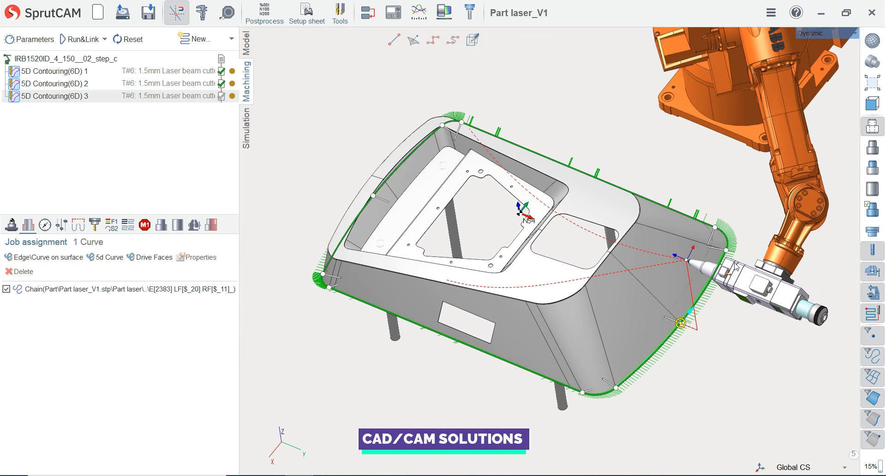
scroll(733, 239, up, 6)
click(688, 257)
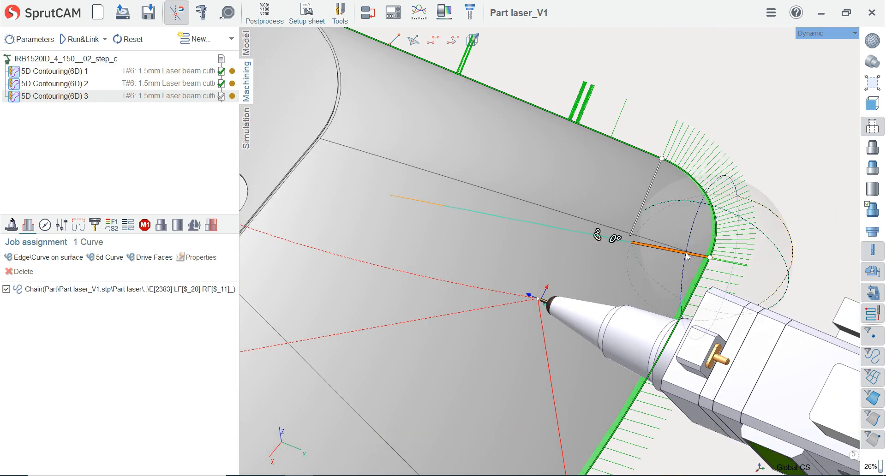
click(650, 181)
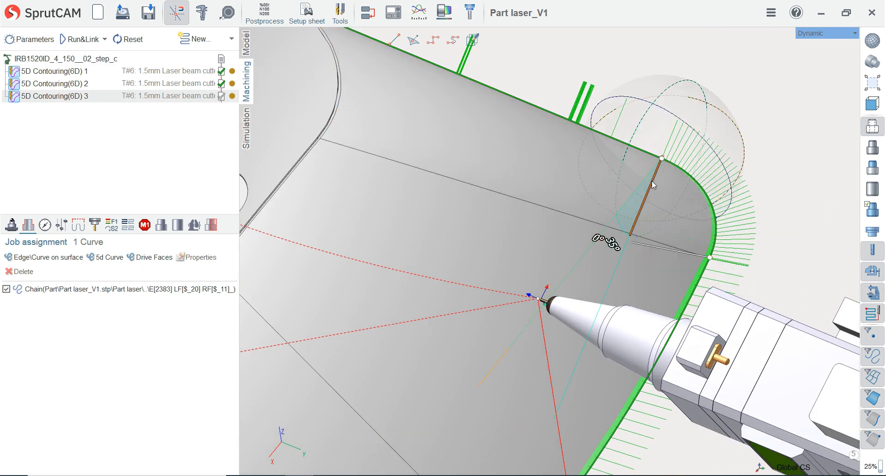
scroll(730, 236, down, 3)
scroll(730, 235, down, 3)
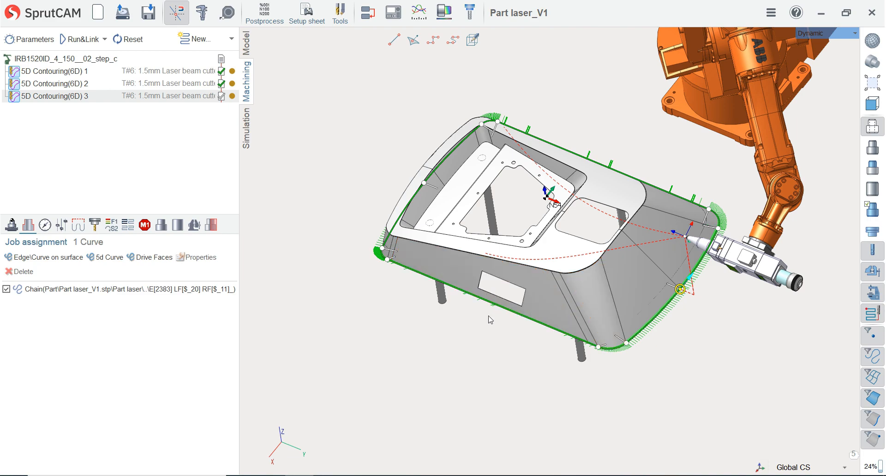
- Examine the orientation vectors around all four rounded corners of the bottom edge in the Top view
middle_drag(489, 319, 624, 280)
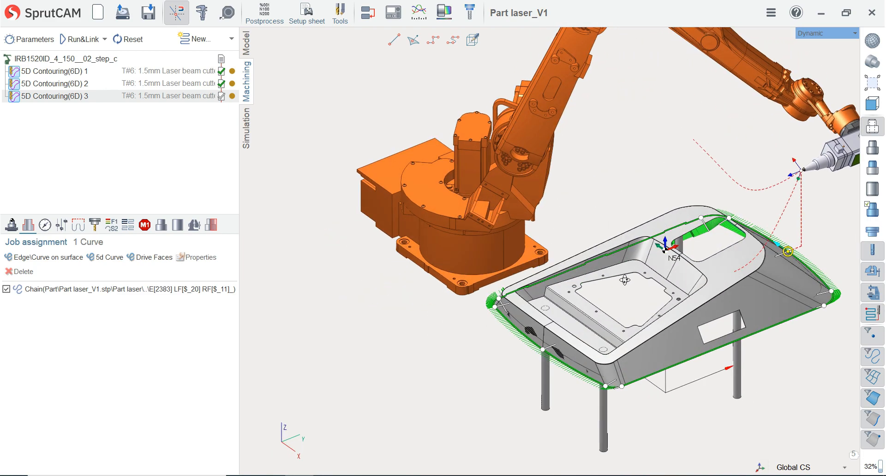
scroll(646, 297, down, 2)
scroll(721, 361, up, 3)
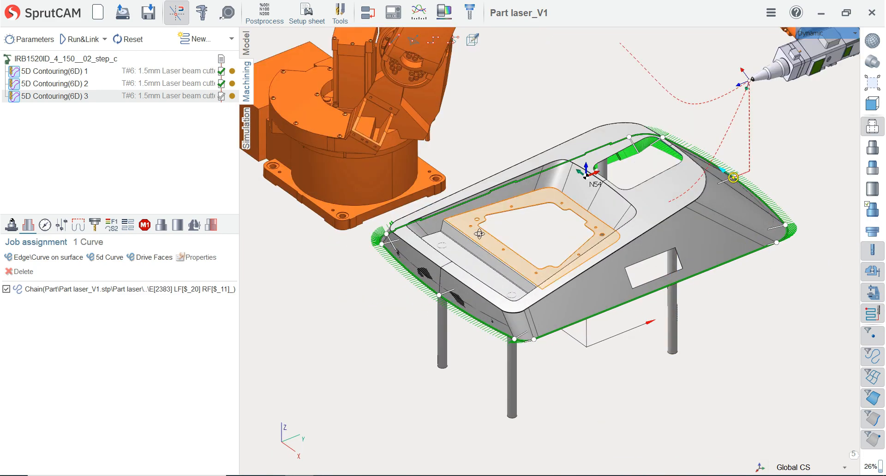
middle_drag(479, 234, 480, 338)
click(872, 104)
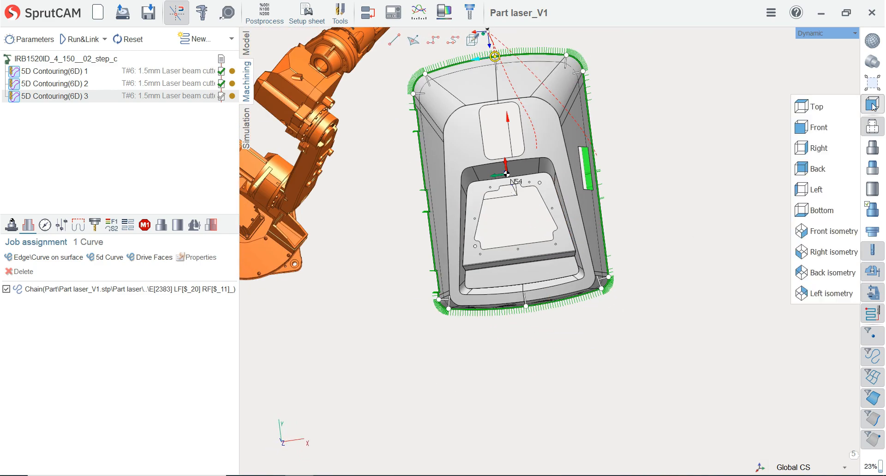
click(844, 110)
scroll(704, 285, up, 2)
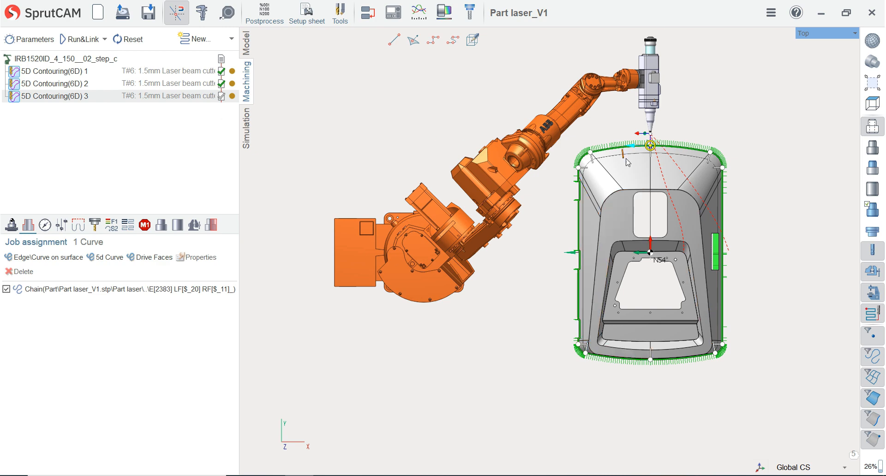
scroll(655, 166, up, 5)
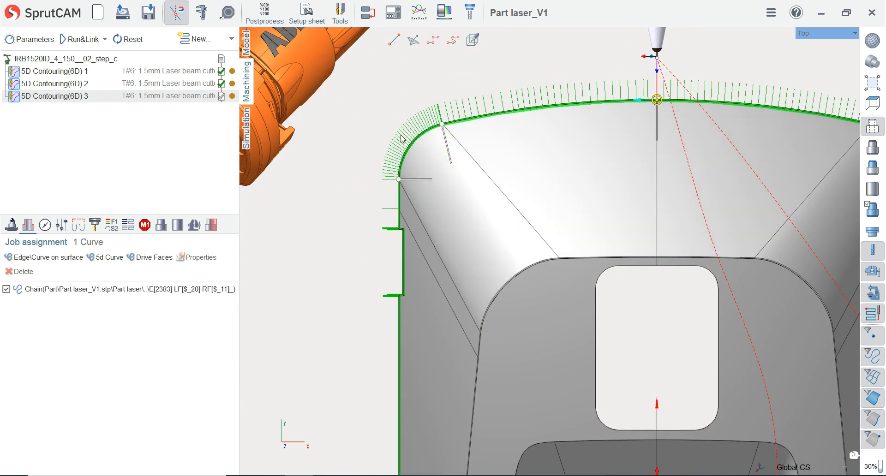
scroll(436, 111, down, 4)
scroll(666, 114, up, 3)
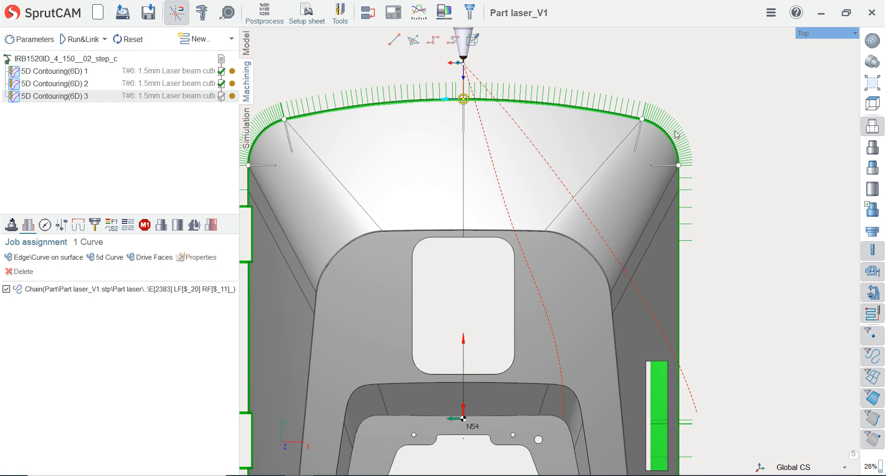
scroll(676, 135, down, 3)
scroll(648, 365, up, 6)
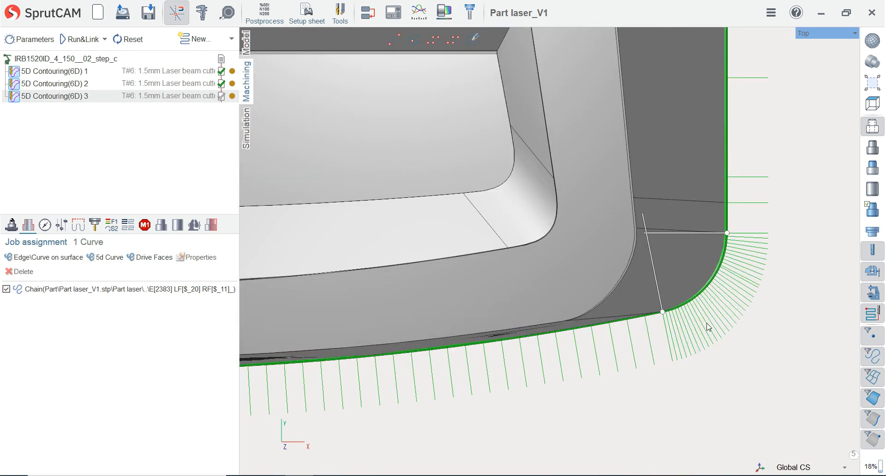
scroll(708, 327, down, 4)
scroll(423, 391, up, 4)
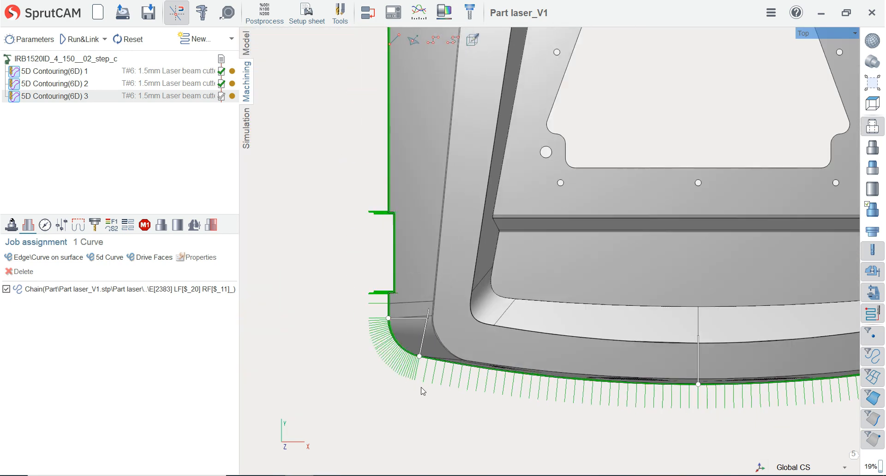
scroll(530, 345, down, 5)
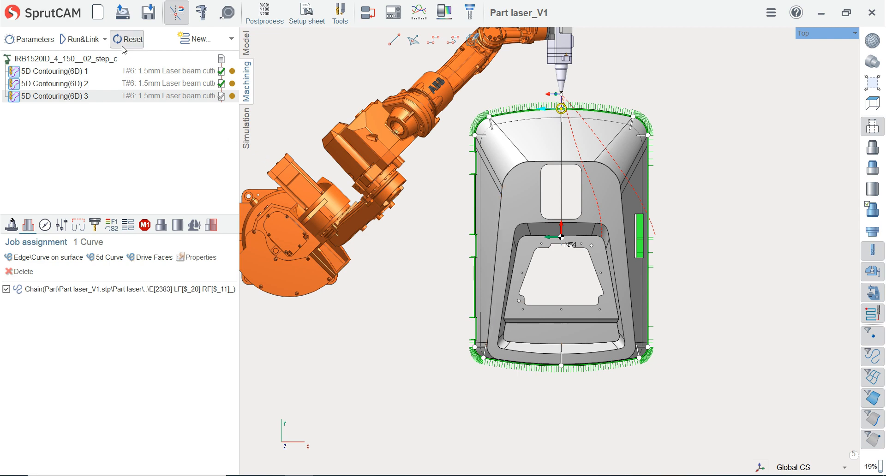
- Reset and recalculate 5D Contouring(6D) 3, and rebuild the collision map and axis control graph in its axes map
click(123, 45)
click(80, 40)
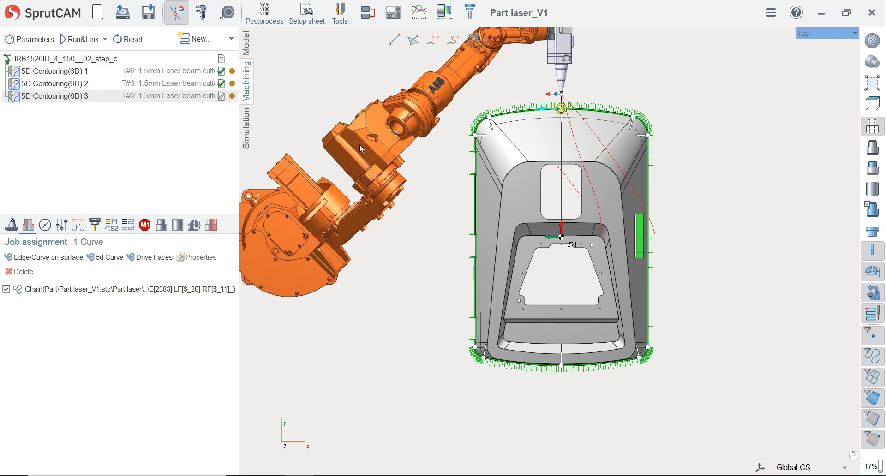
click(17, 230)
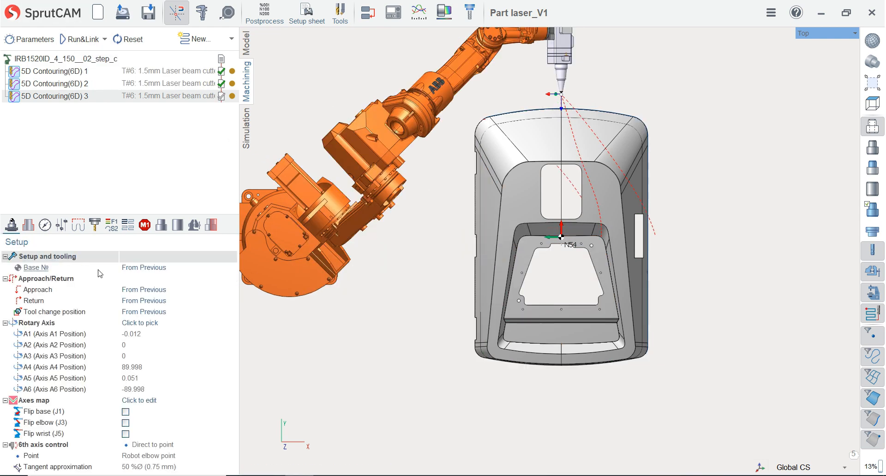
click(229, 404)
click(230, 401)
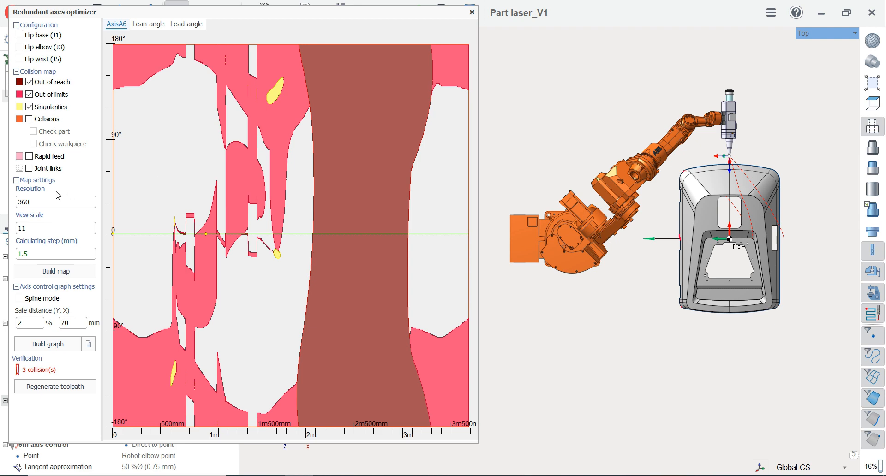
click(55, 273)
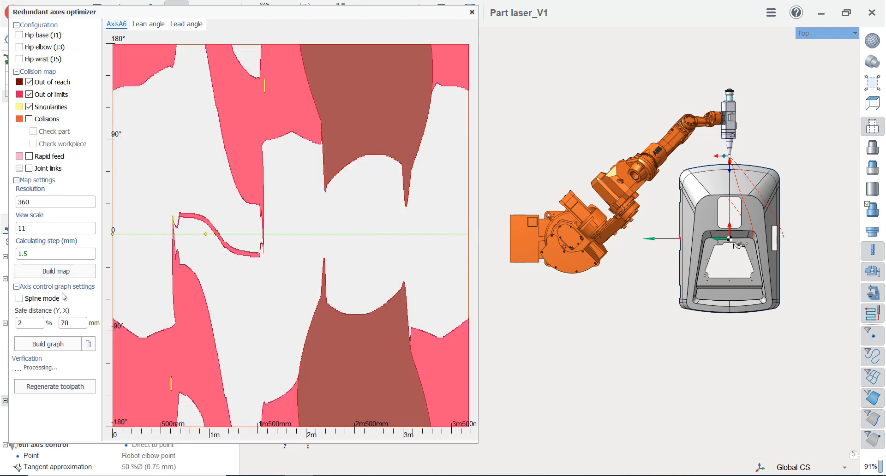
click(70, 345)
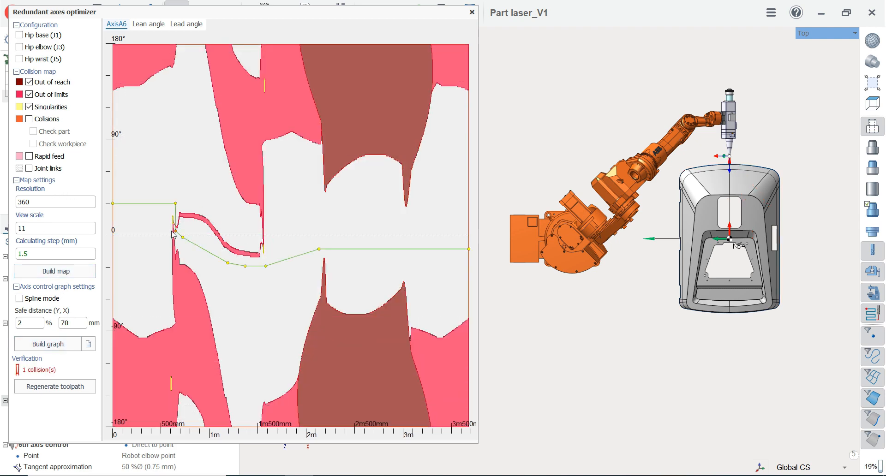
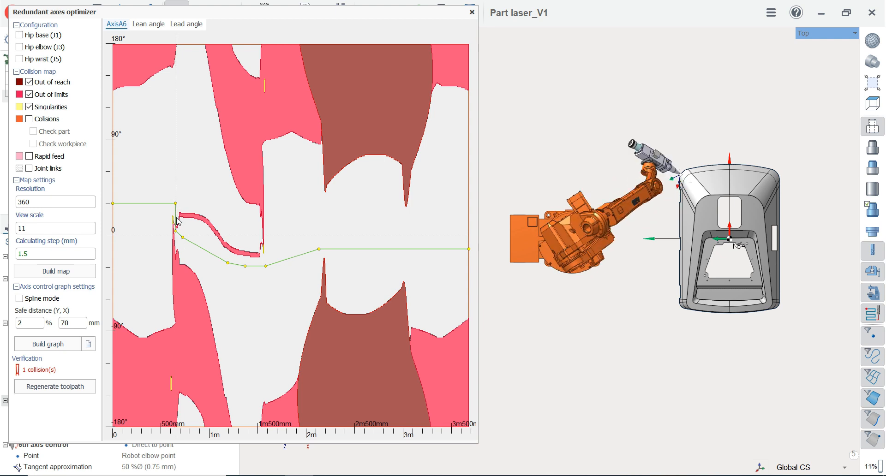
- Try adding a point at about 13° on the steep segment of the A6 graph, rebuild the graph and close the optimizer
scroll(177, 221, up, 5)
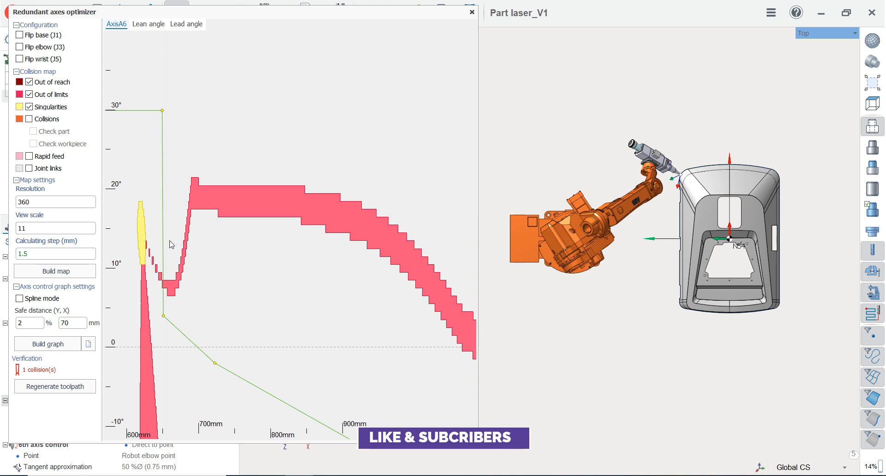
click(163, 242)
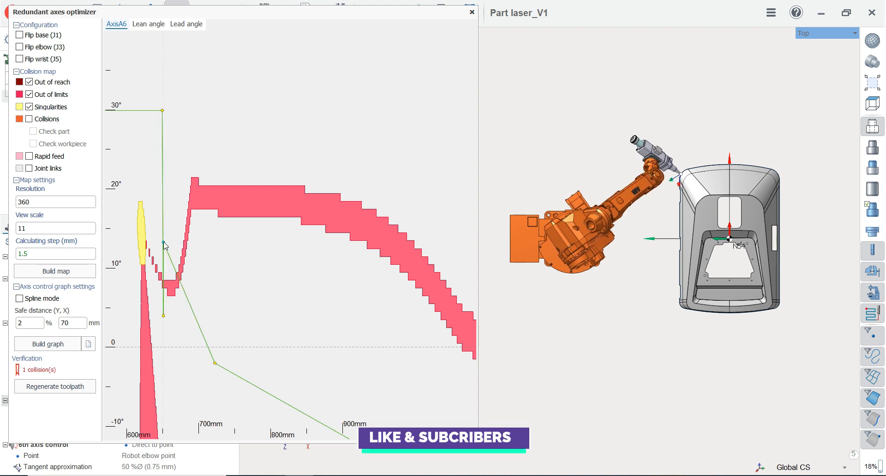
click(70, 344)
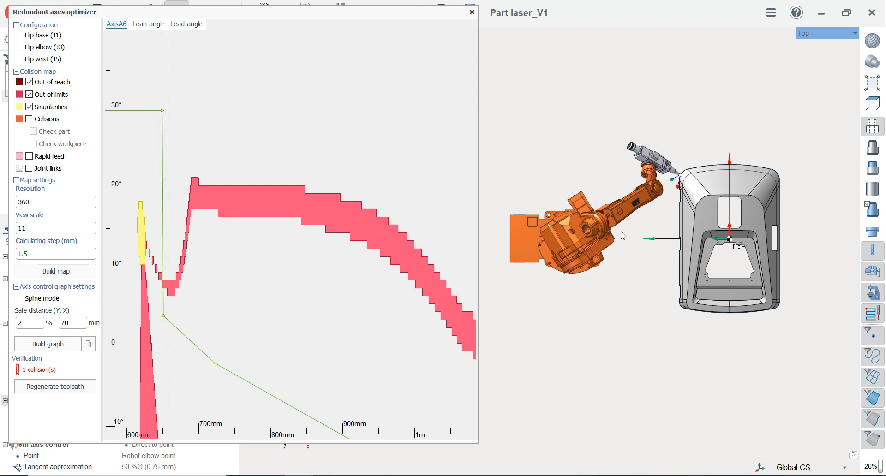
scroll(622, 235, down, 2)
scroll(589, 224, up, 1)
scroll(304, 191, down, 8)
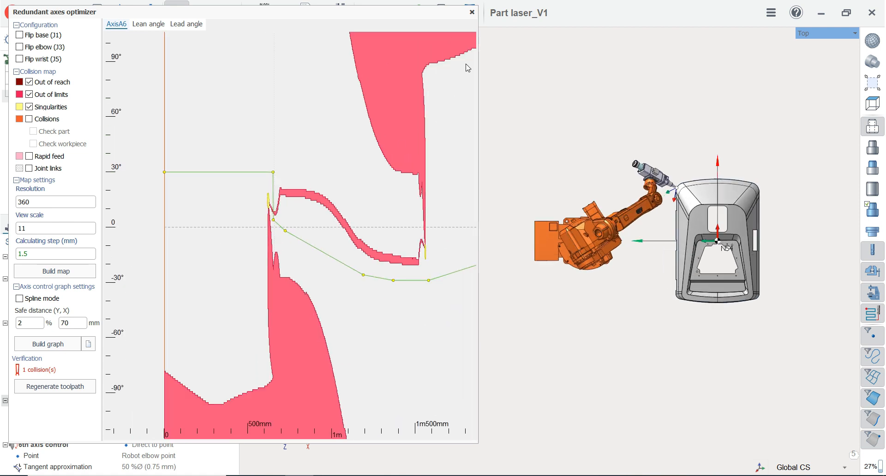
click(471, 12)
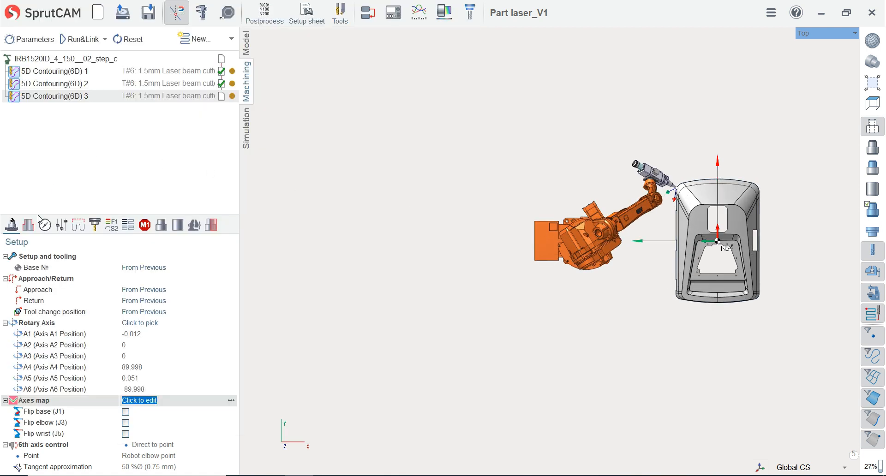
- Move the contour's start point onto the rounded corner nearest the robot base, and reset and recalculate 5D Contouring(6D) 3
click(28, 226)
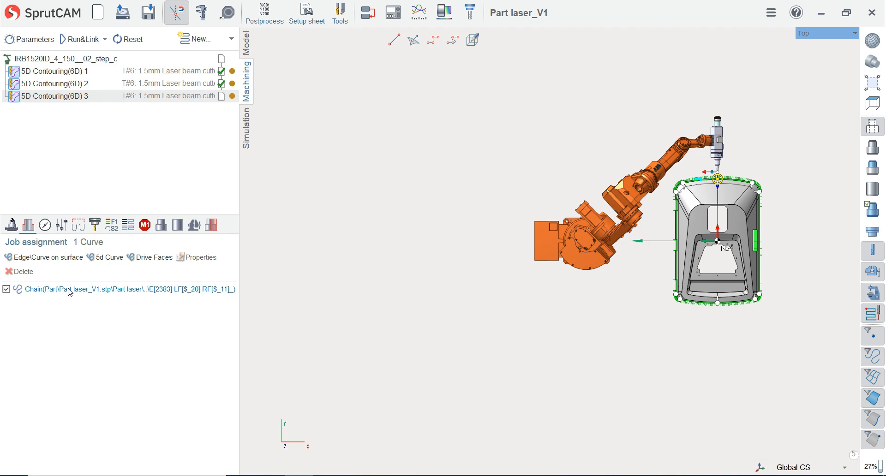
scroll(728, 173, up, 5)
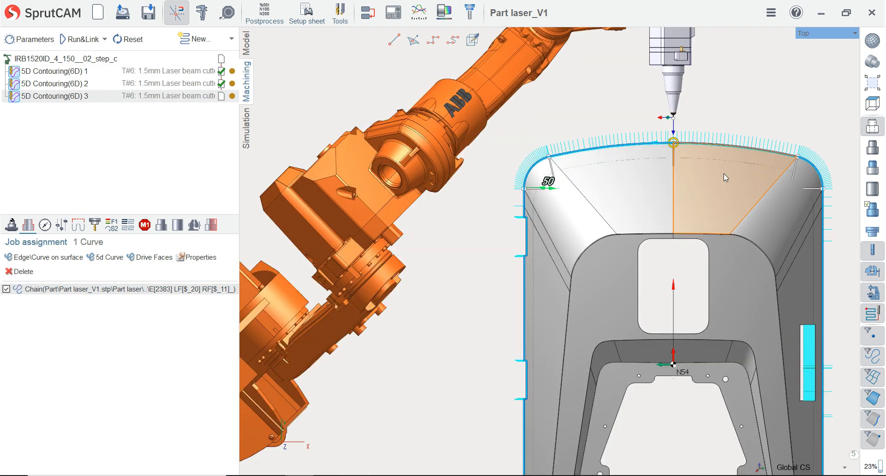
scroll(723, 173, up, 1)
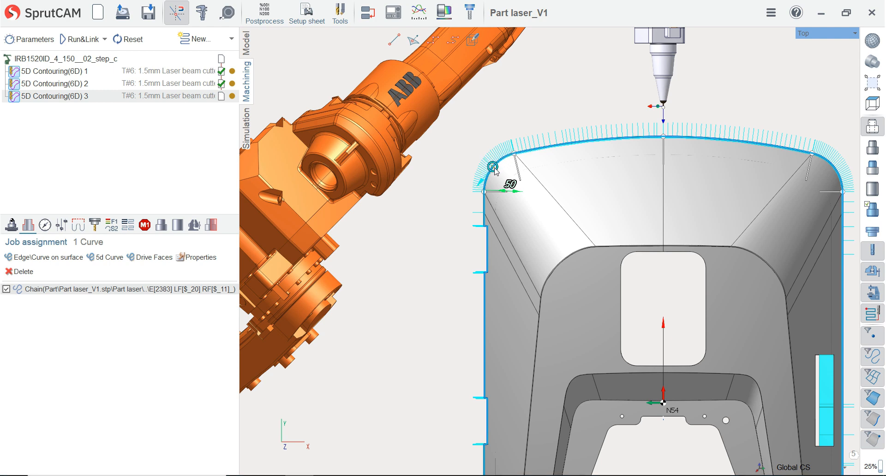
scroll(607, 166, down, 5)
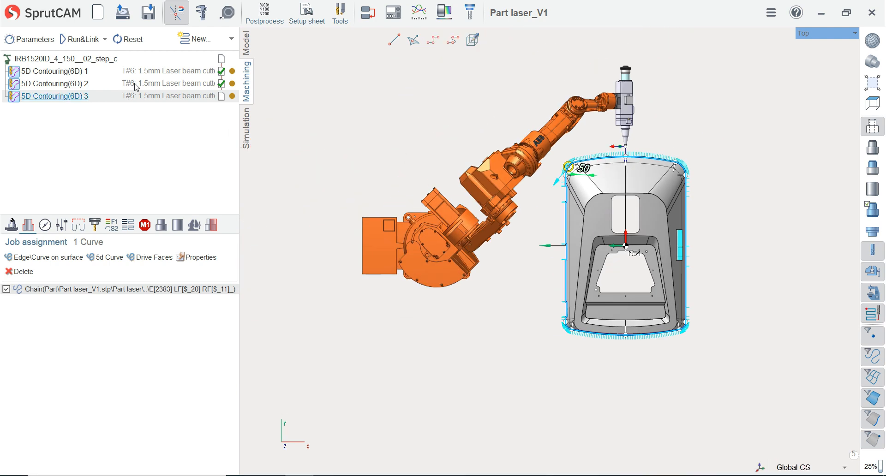
click(134, 42)
click(70, 41)
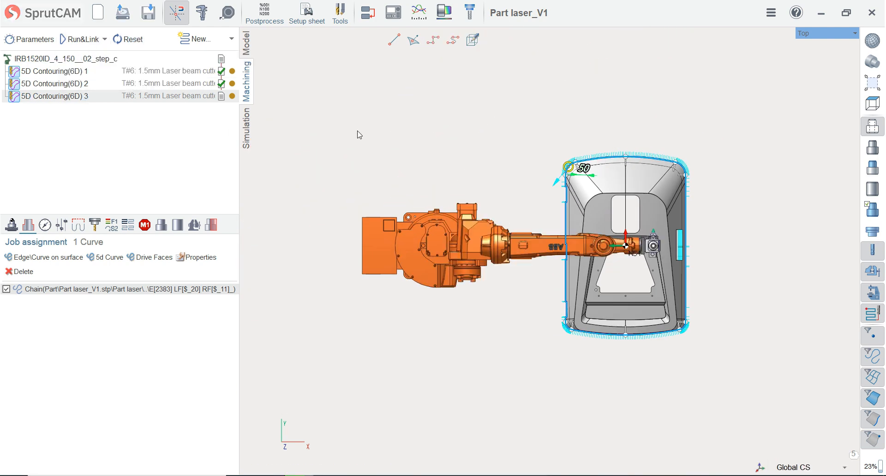
- Rebuild the A6 collision map and axis control graph in the axes map for the relocated start point
click(12, 224)
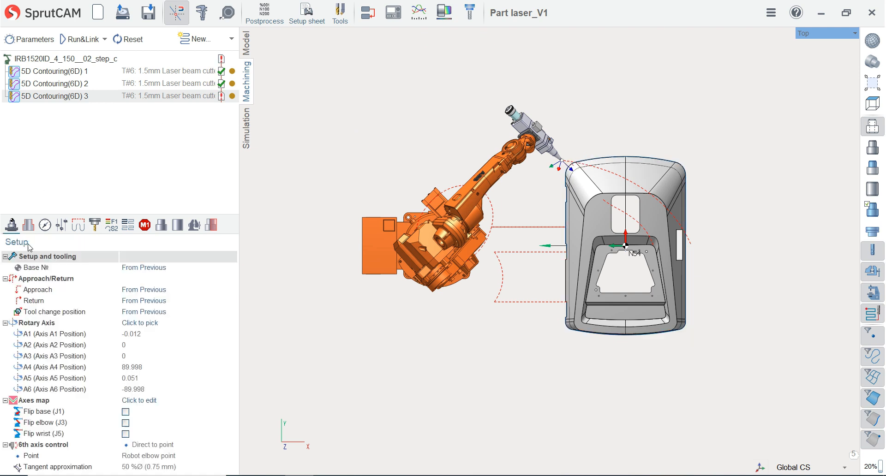
click(225, 400)
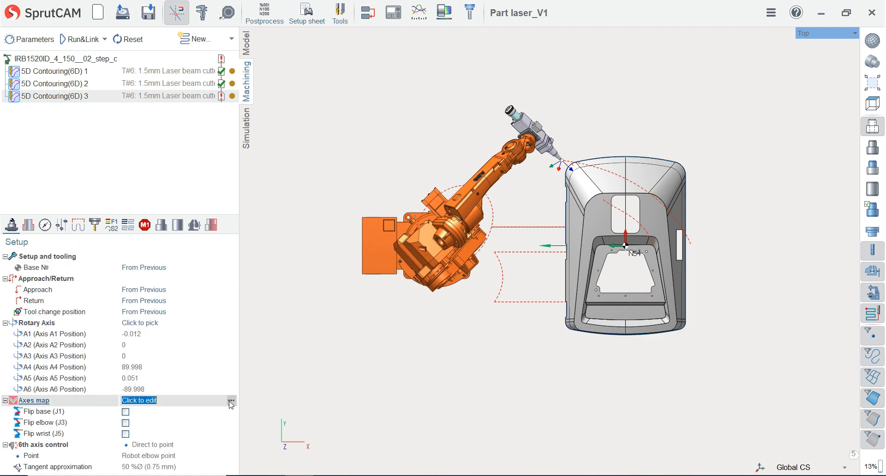
click(231, 402)
scroll(752, 258, down, 3)
scroll(601, 267, up, 3)
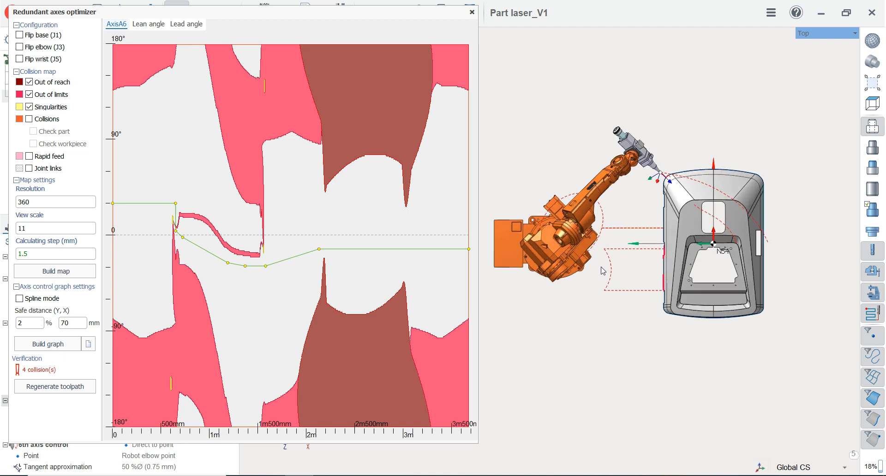
scroll(592, 267, down, 2)
scroll(593, 271, up, 2)
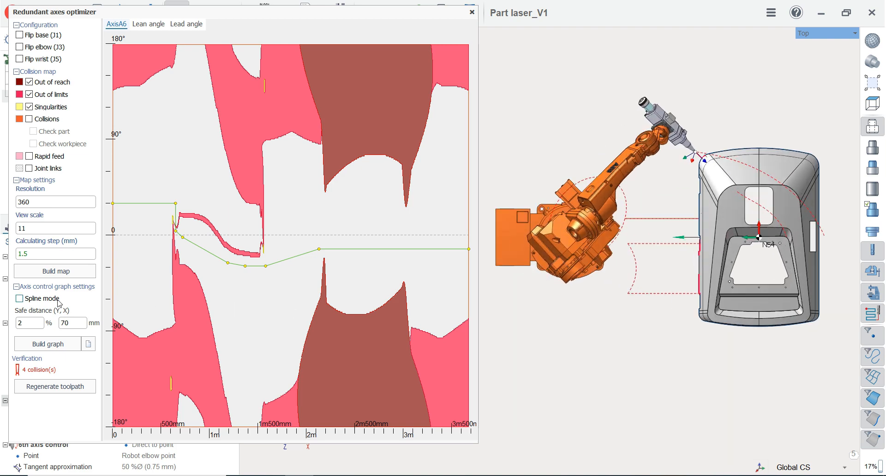
click(56, 271)
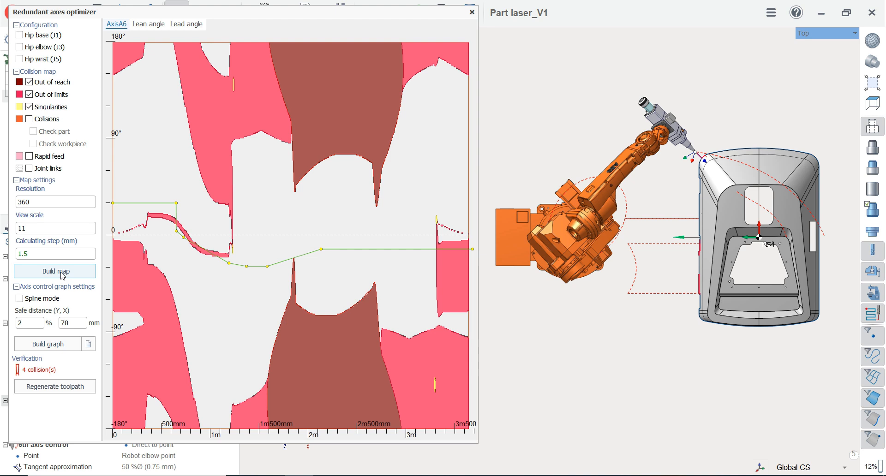
click(52, 345)
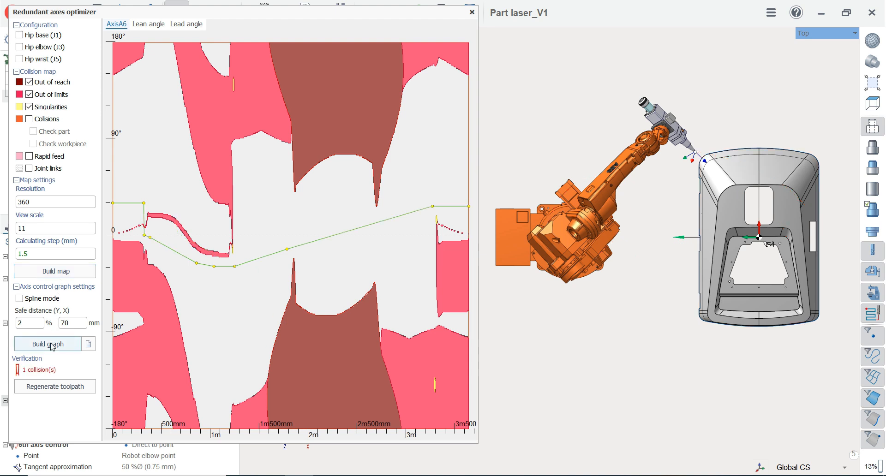
- Level the opening stretch of the A6 graph by moving its start point and both points near 320 mm to -2°
scroll(252, 247, down, 1)
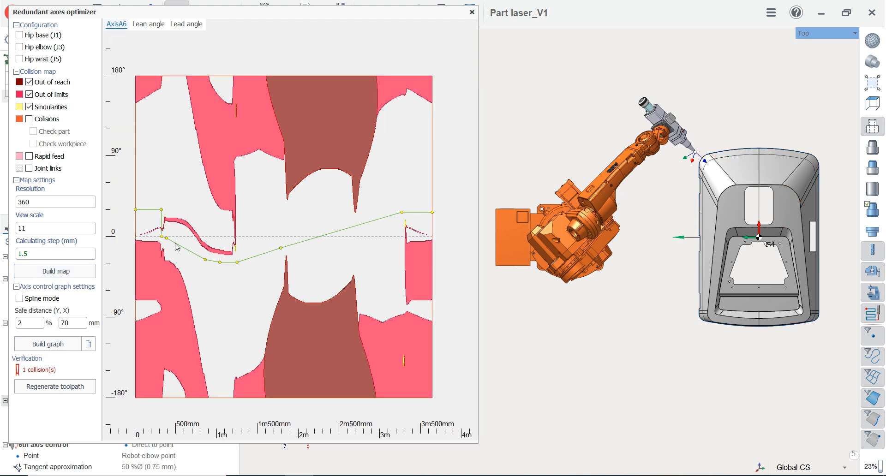
scroll(177, 246, up, 4)
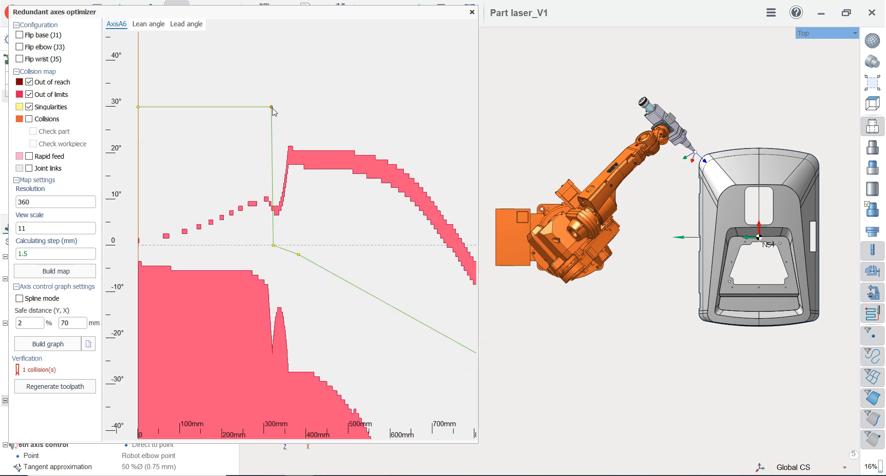
drag(274, 110, 274, 247)
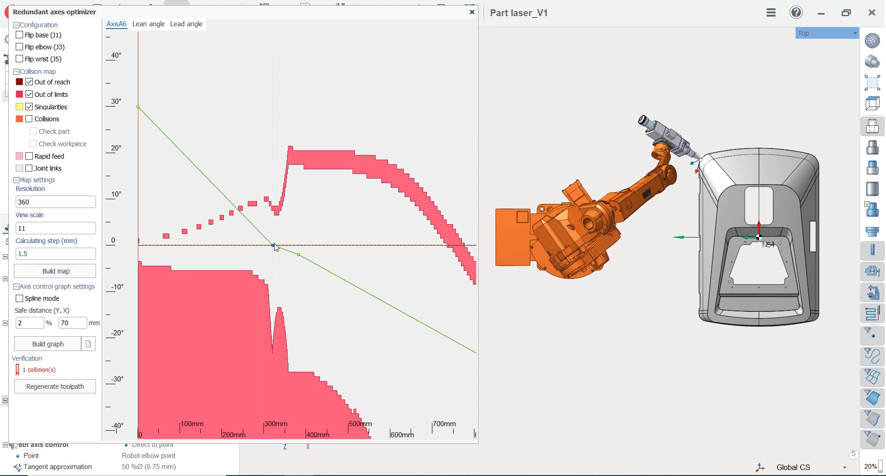
drag(142, 108, 137, 258)
scroll(141, 254, up, 2)
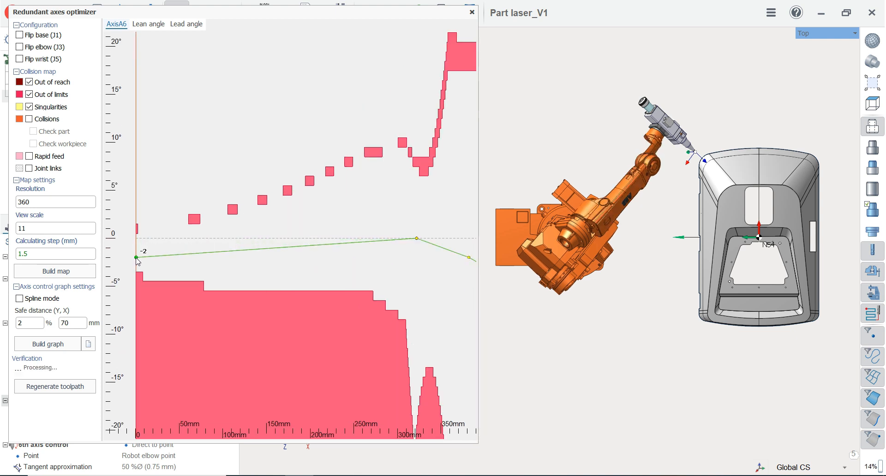
drag(417, 239, 417, 257)
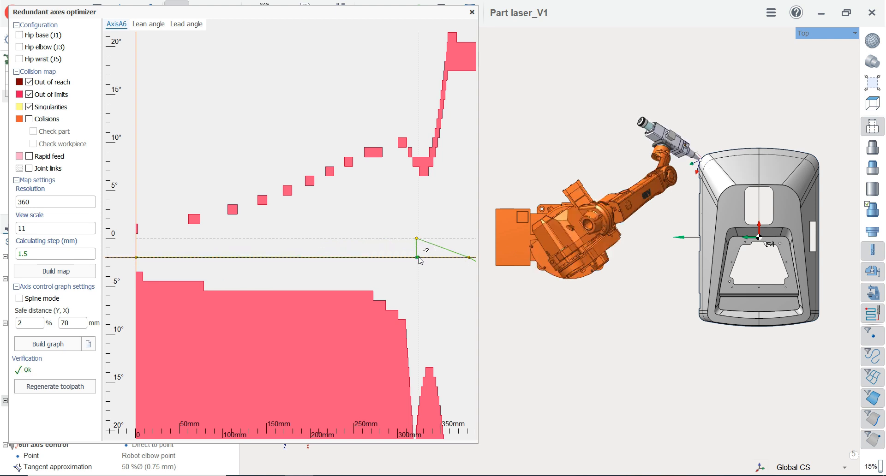
scroll(318, 234, down, 5)
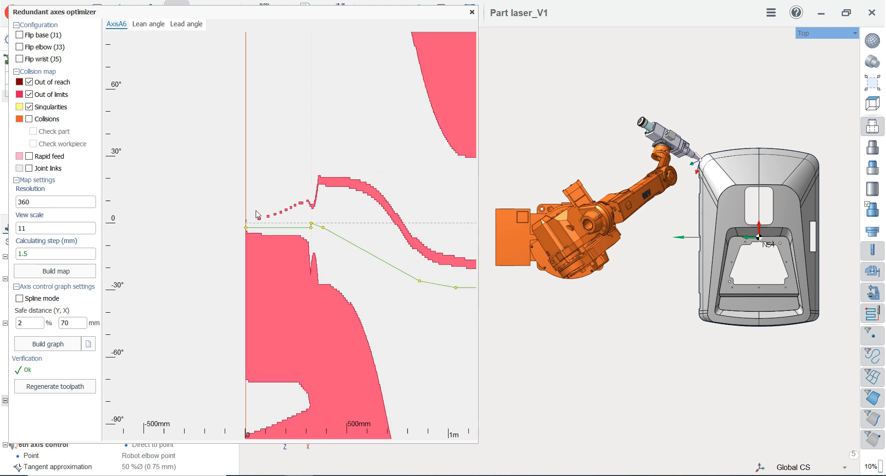
scroll(277, 214, down, 7)
scroll(392, 216, up, 2)
scroll(228, 217, up, 5)
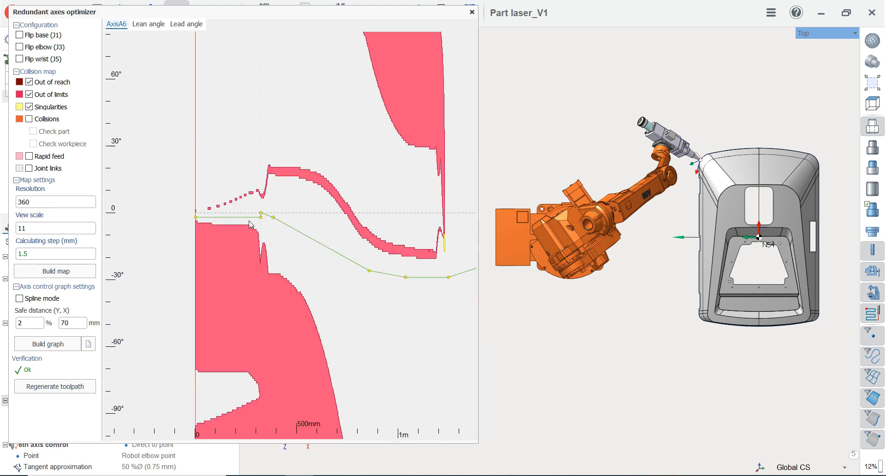
scroll(251, 224, up, 3)
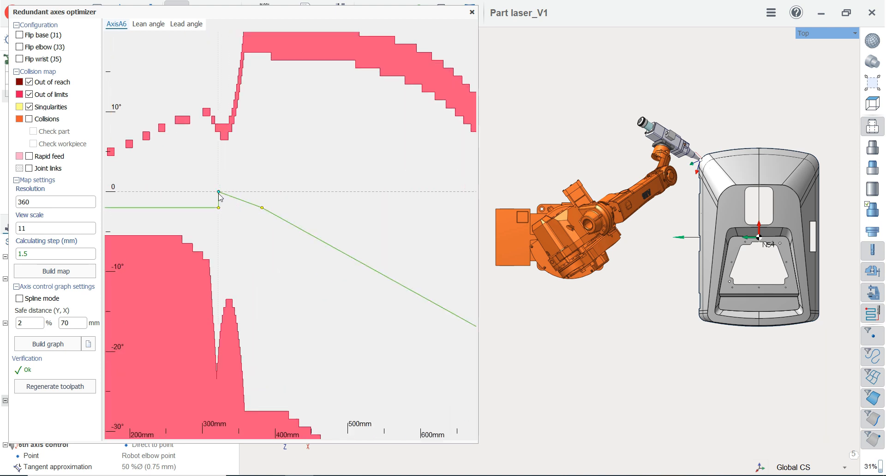
scroll(221, 197, down, 5)
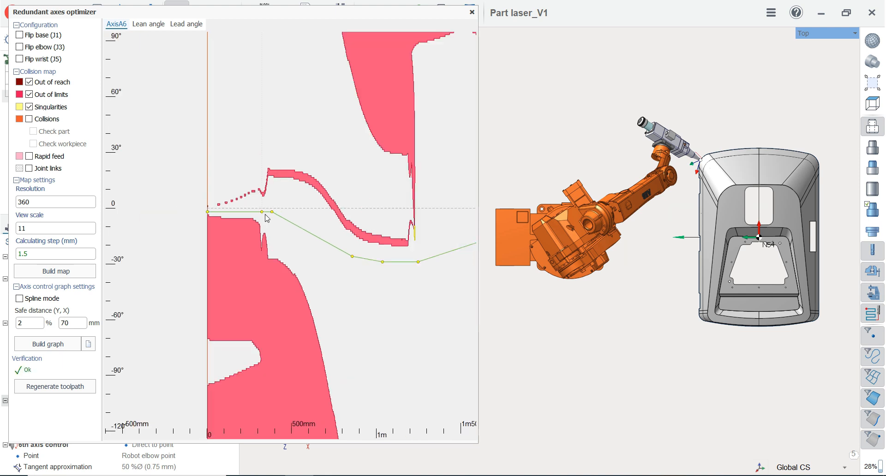
scroll(307, 230, up, 2)
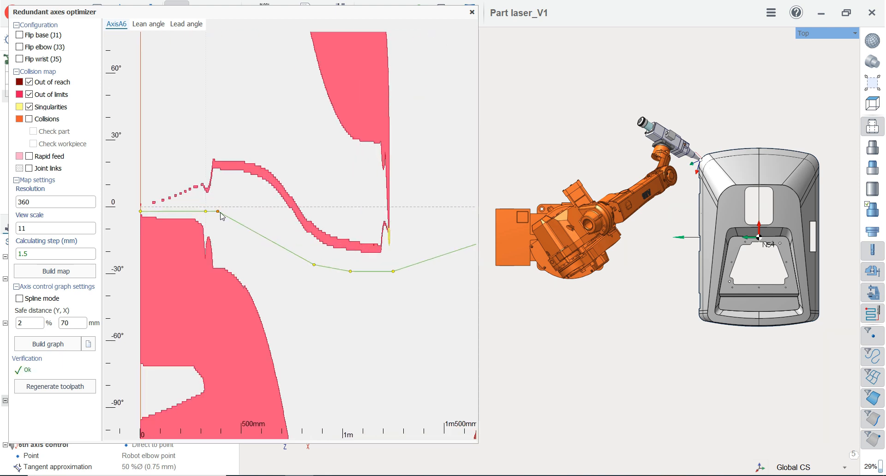
- Move the graph's next point down the slope to about 575 mm and -14°, then regenerate the toolpath and close the optimizer
drag(220, 213, 257, 238)
scroll(279, 266, down, 5)
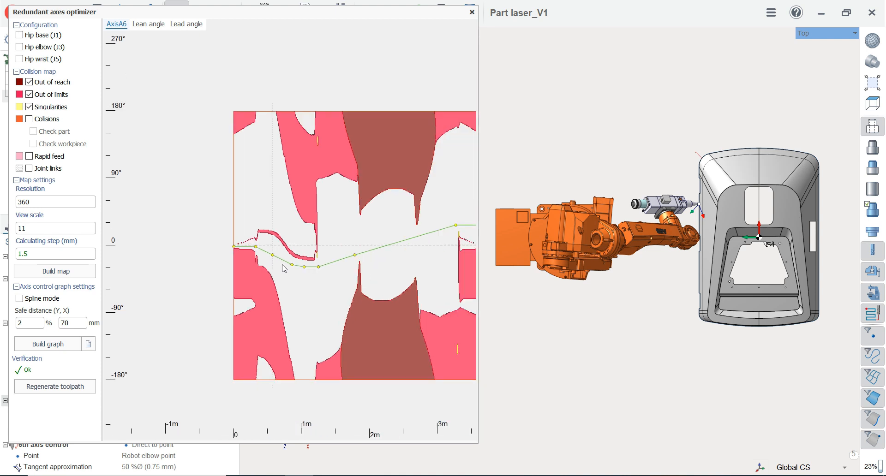
click(69, 388)
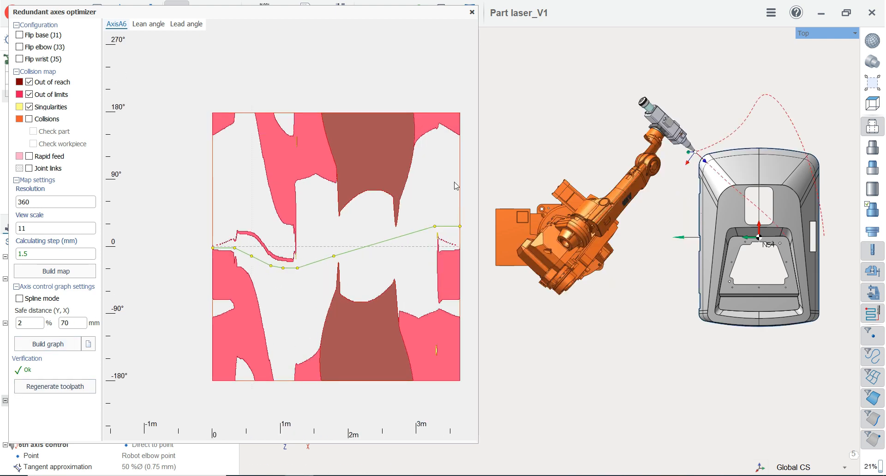
click(473, 14)
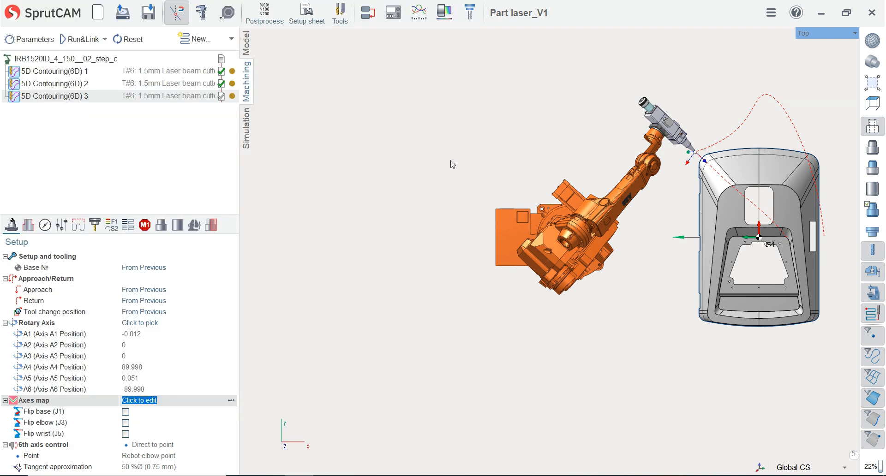
- Examine the regenerated approach and return moves around the contour, temporarily hiding the part for a clear view
scroll(459, 180, down, 2)
scroll(628, 214, up, 2)
middle_drag(627, 214, 660, 75)
scroll(651, 155, up, 1)
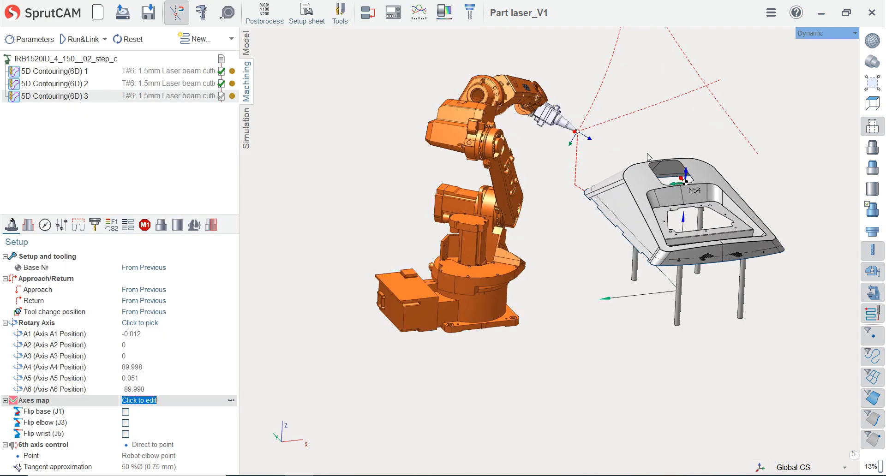
click(873, 127)
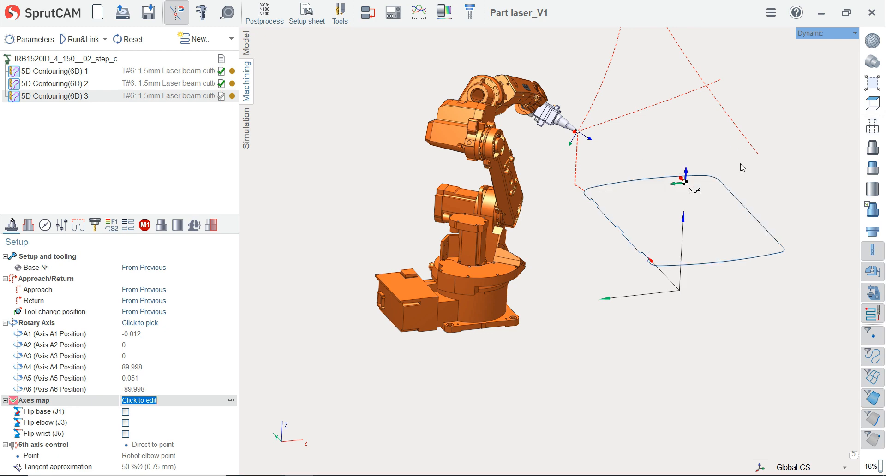
middle_drag(742, 168, 724, 186)
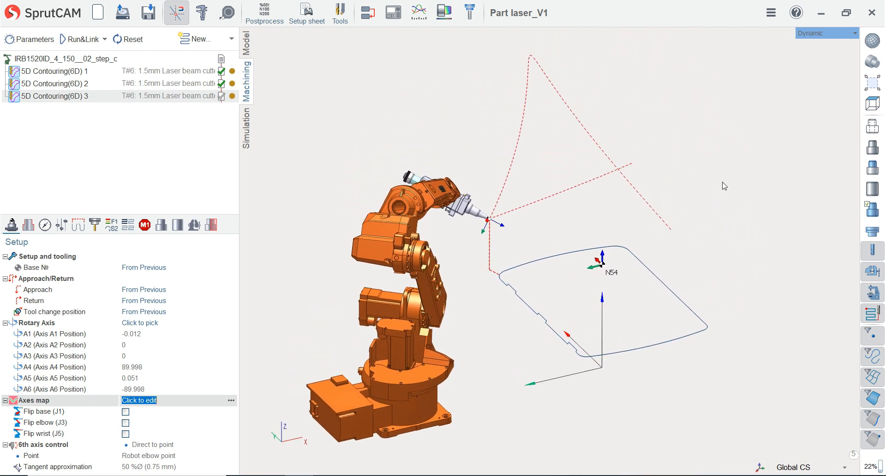
scroll(725, 187, up, 2)
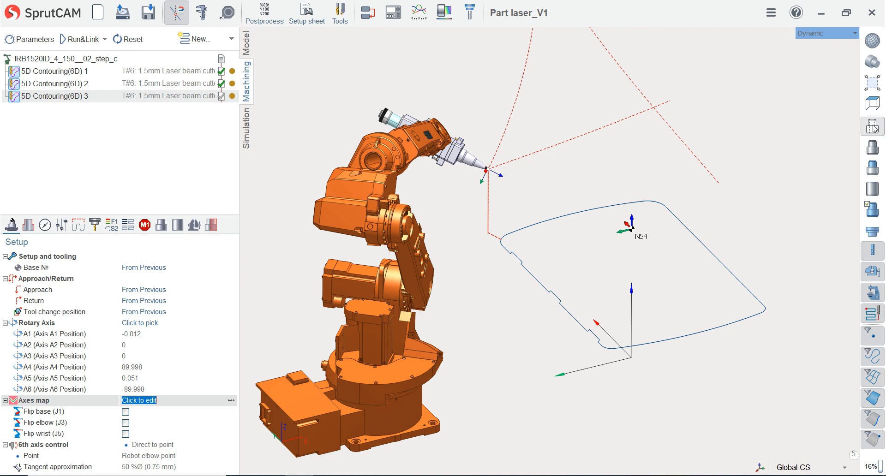
click(873, 127)
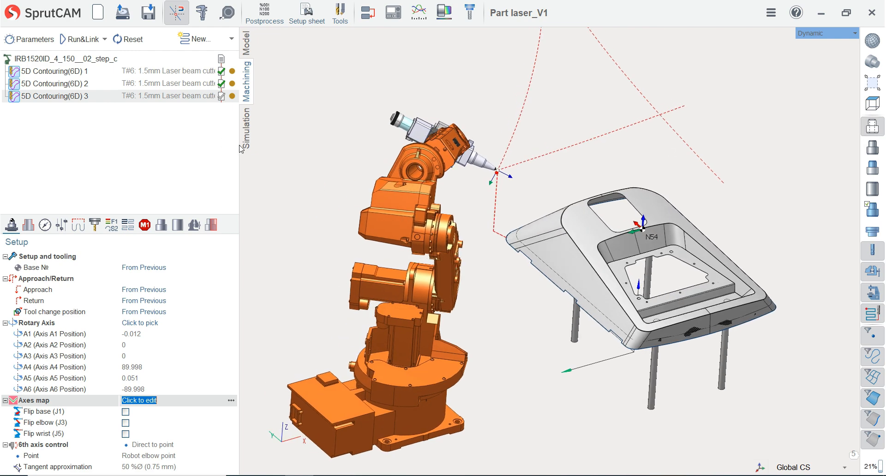
click(67, 226)
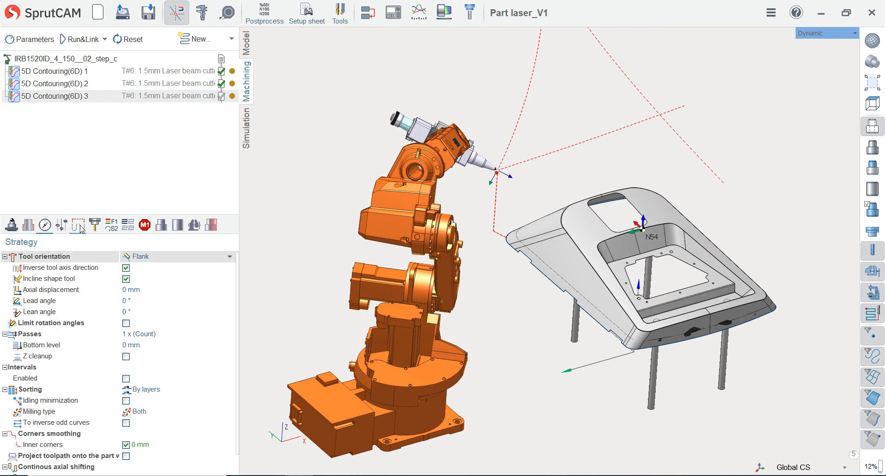
click(79, 227)
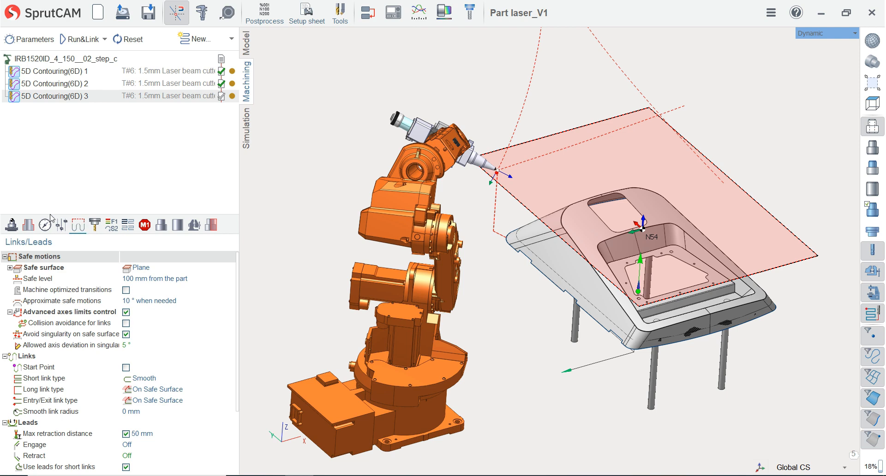
click(13, 226)
- Run the machining simulation and check the nozzle's alignment with the part edge near the contour start from the front view
click(247, 121)
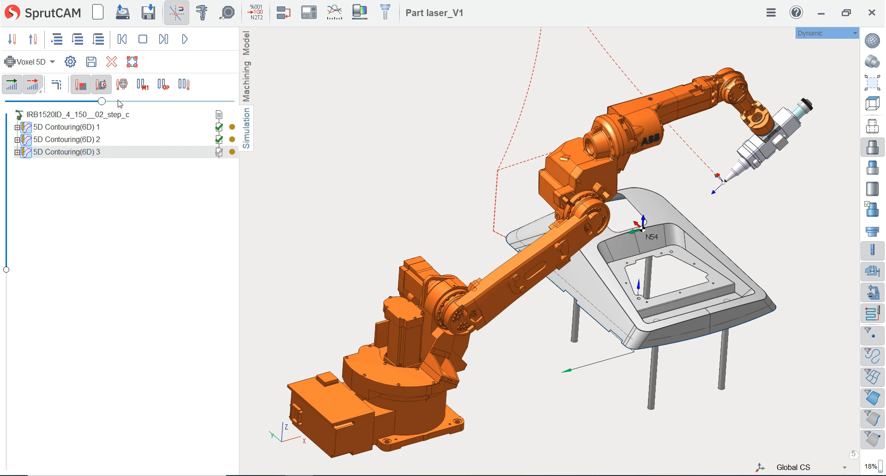
click(185, 42)
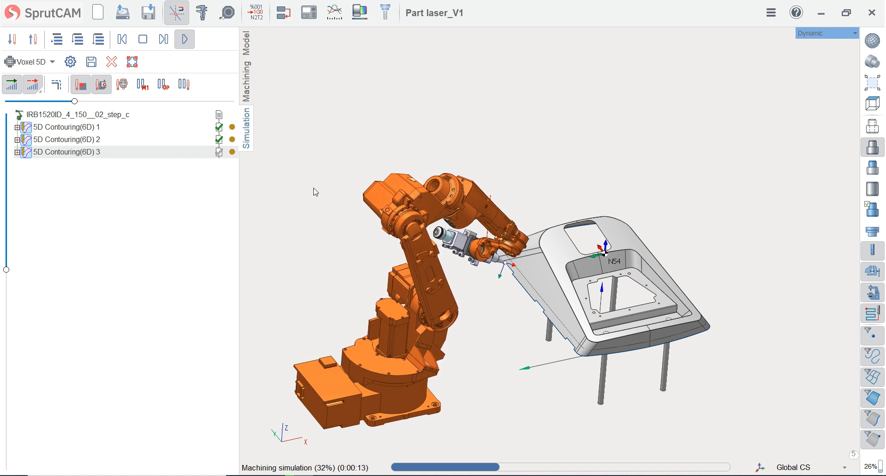
click(872, 103)
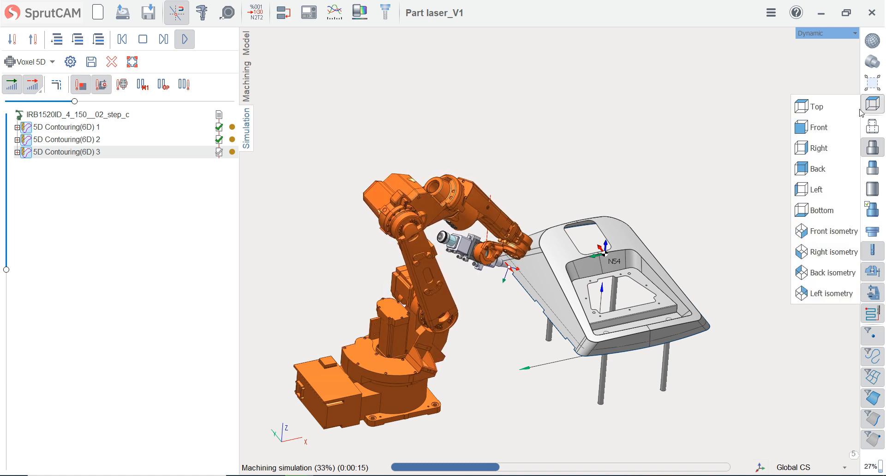
click(818, 123)
scroll(567, 222, up, 5)
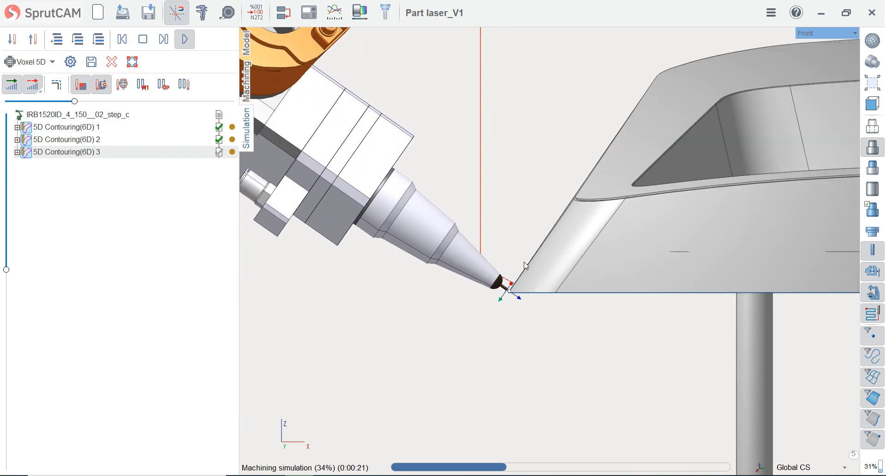
scroll(526, 266, down, 5)
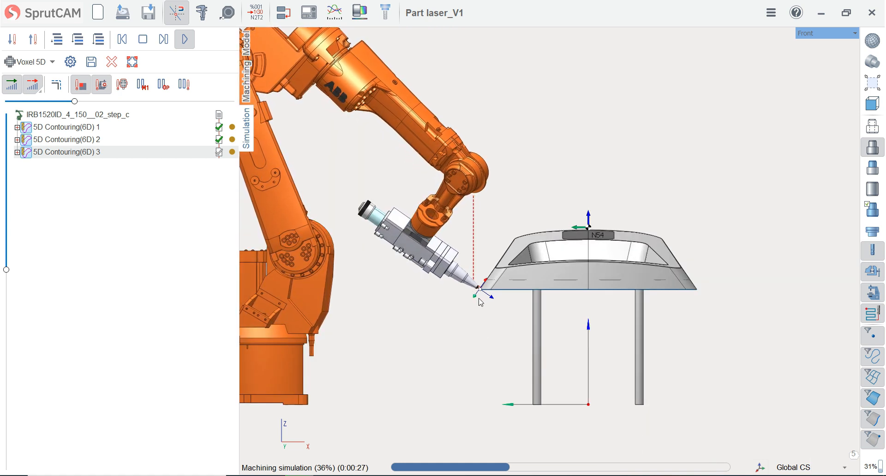
scroll(481, 305, down, 2)
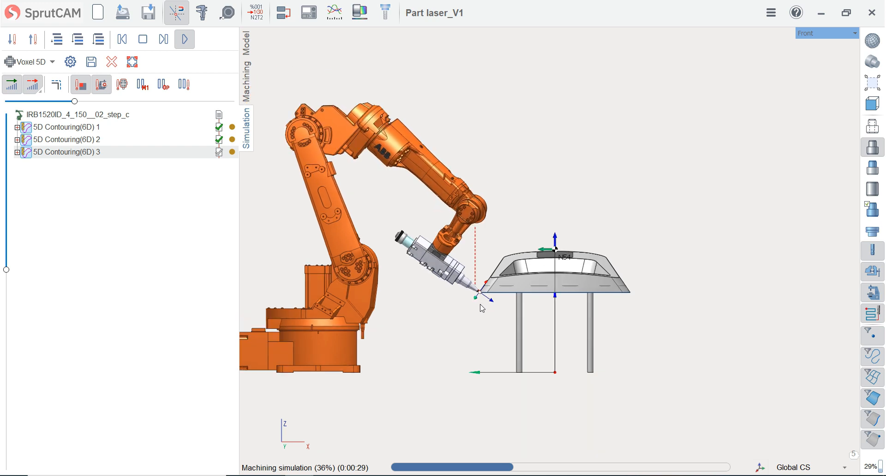
middle_drag(479, 305, 510, 366)
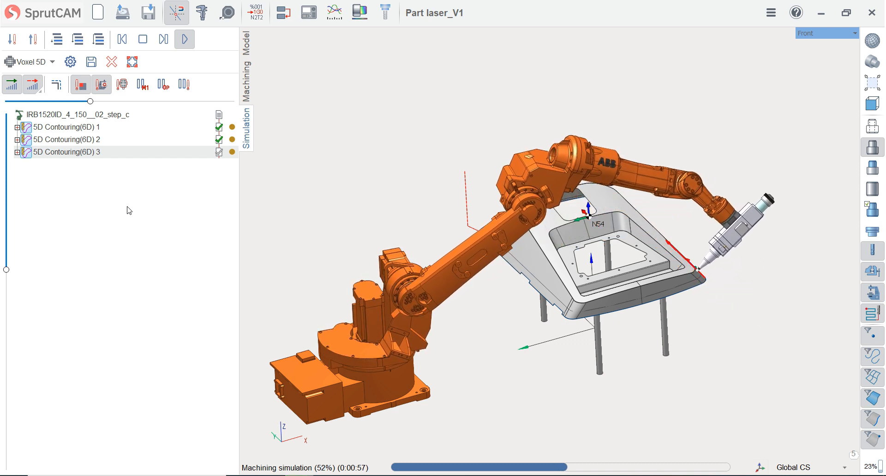
- Examine the laser head's tilt on the part's far side from the front, and follow the robot's posture around the rest of the contour
click(872, 125)
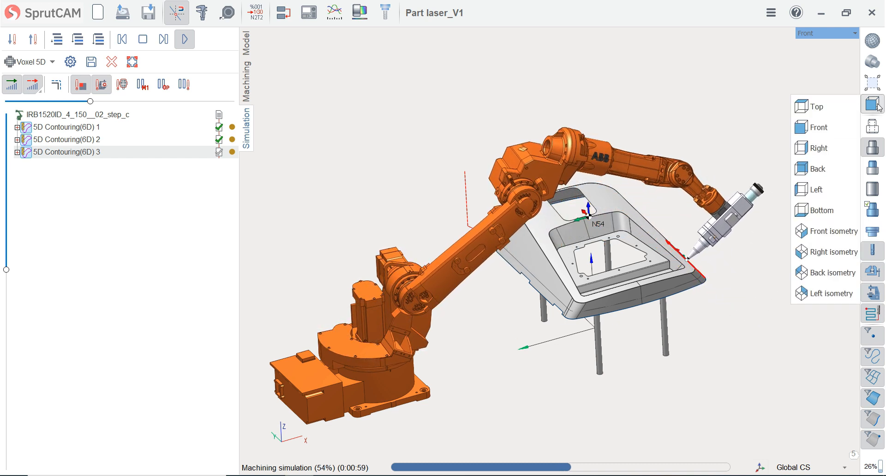
click(843, 126)
scroll(736, 134, up, 3)
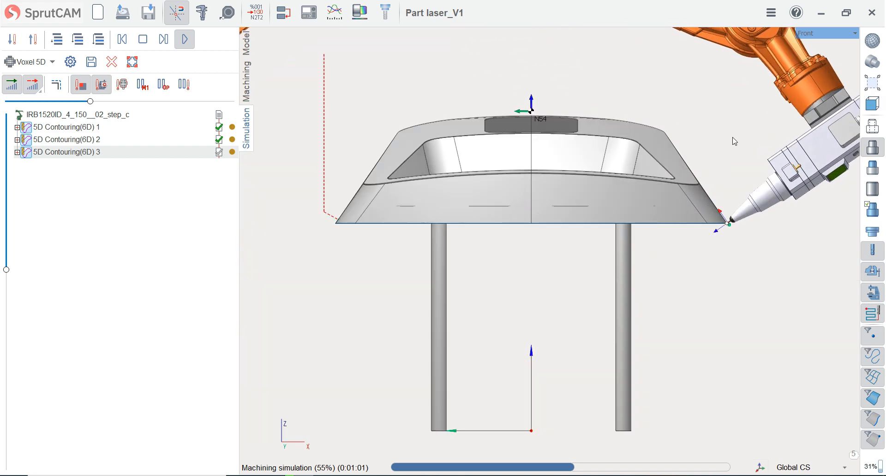
scroll(678, 225, down, 5)
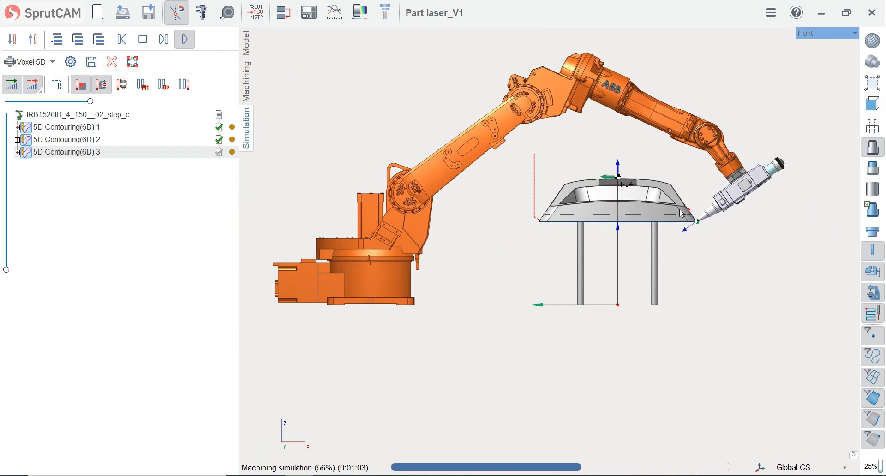
middle_drag(571, 153, 623, 221)
scroll(671, 316, down, 1)
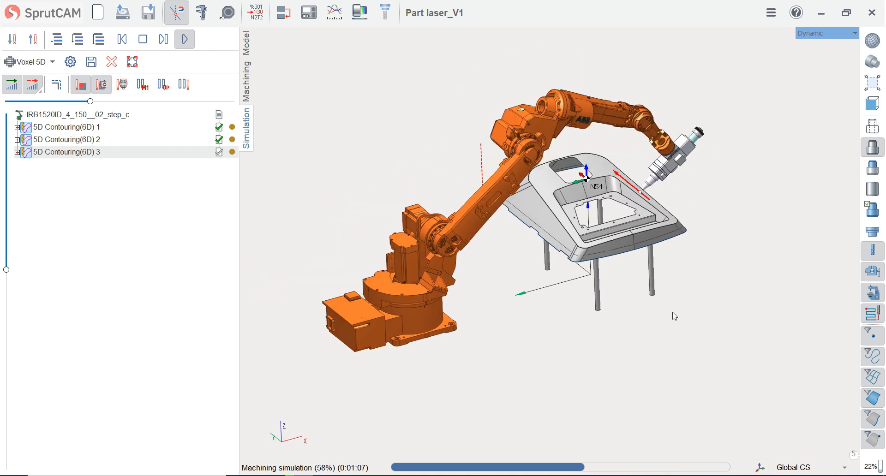
scroll(579, 199, up, 1)
middle_drag(579, 199, 590, 219)
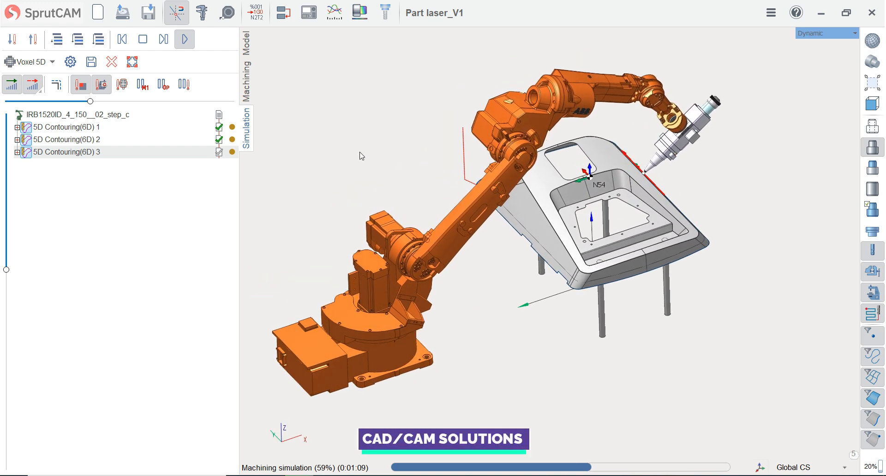
middle_drag(353, 161, 368, 320)
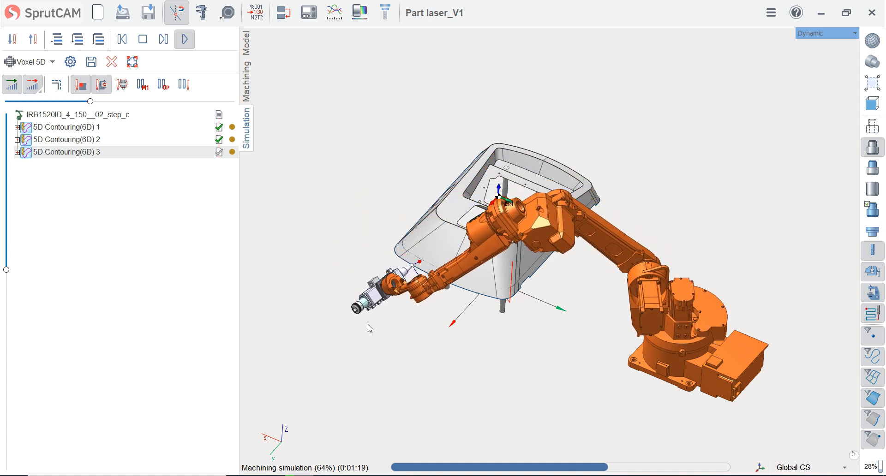
middle_drag(407, 324, 399, 302)
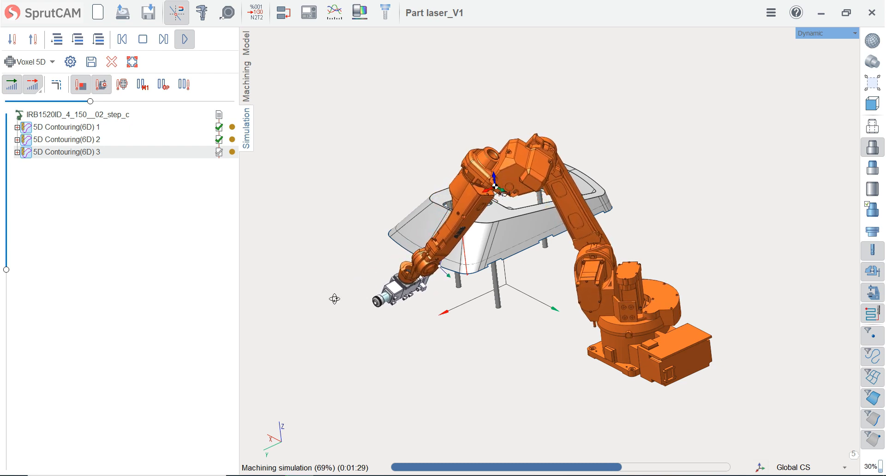
middle_drag(335, 299, 429, 373)
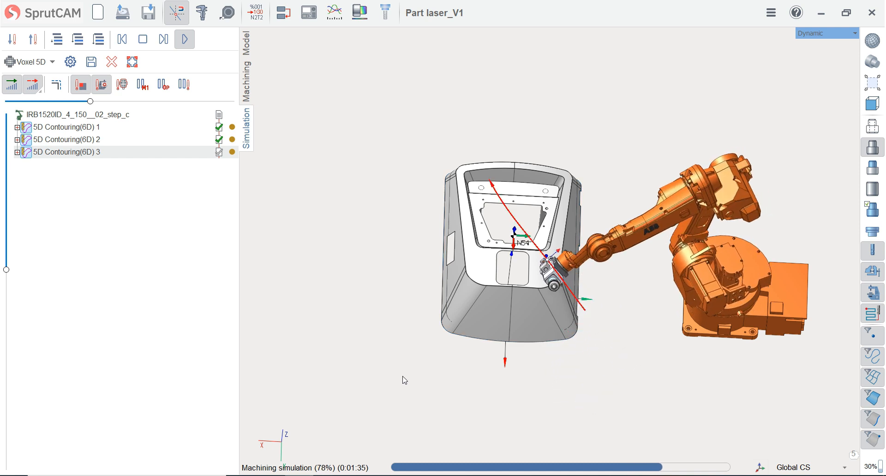
- Examine the simulated robot cell from several sides and compare the robot's posture at the machine setup and the 5D Contouring(6D) operations
right_drag(405, 266, 256, 234)
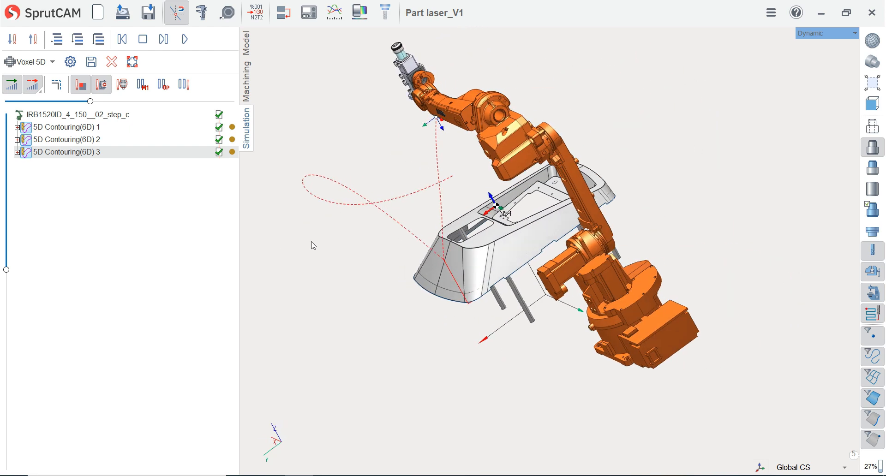
scroll(339, 241, down, 3)
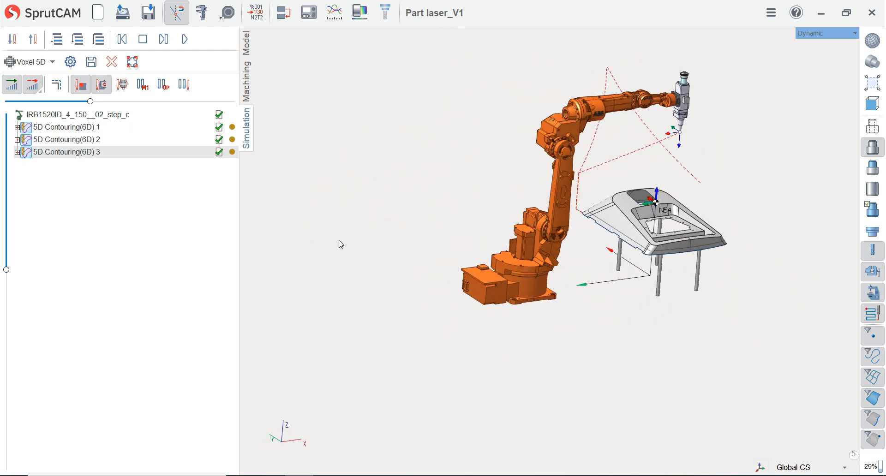
right_drag(339, 242, 304, 228)
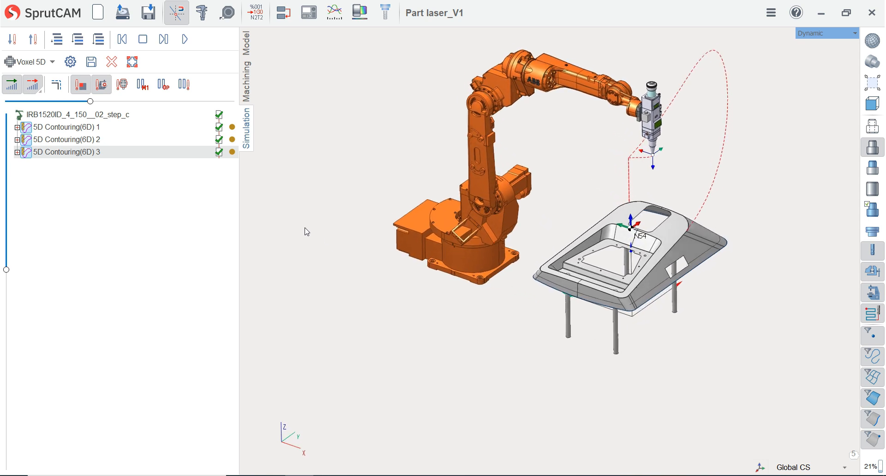
click(81, 119)
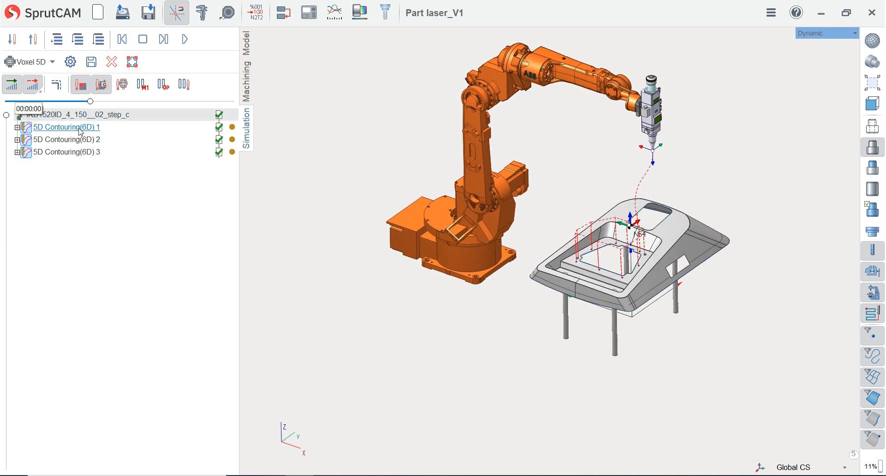
click(80, 130)
click(80, 152)
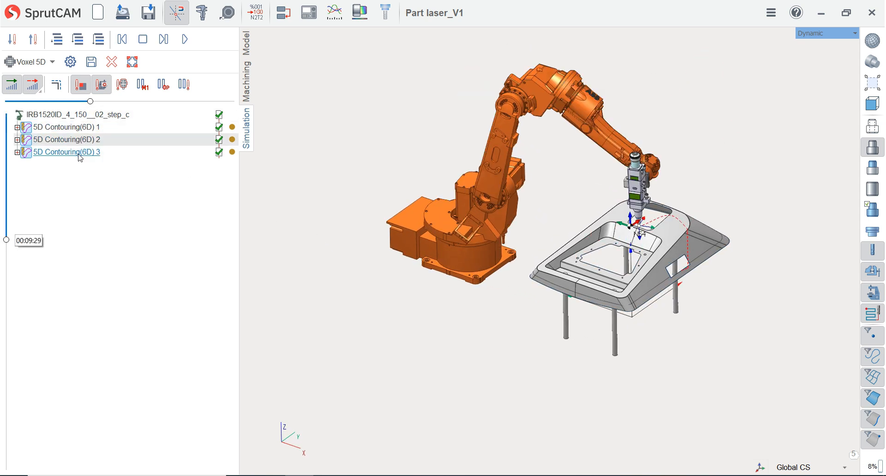
click(79, 116)
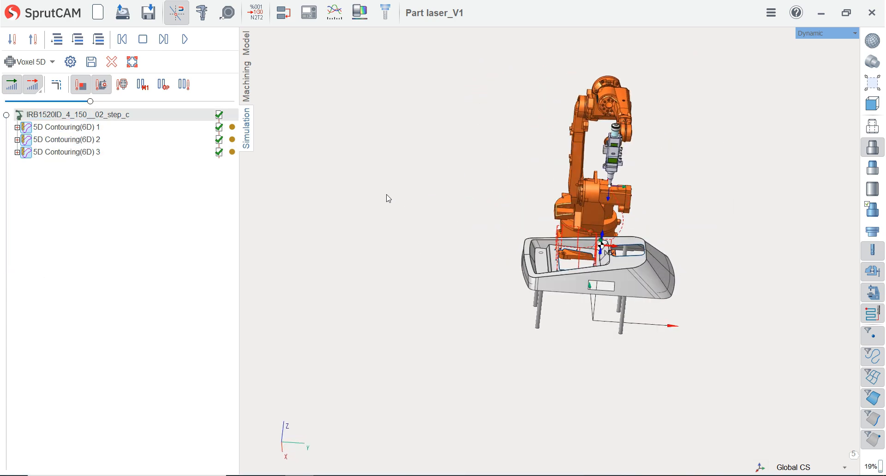
- Recalculate the whole robot program together with its links, and review 5D Contouring(6D) 2 and 3 before reselecting the robot root
click(246, 86)
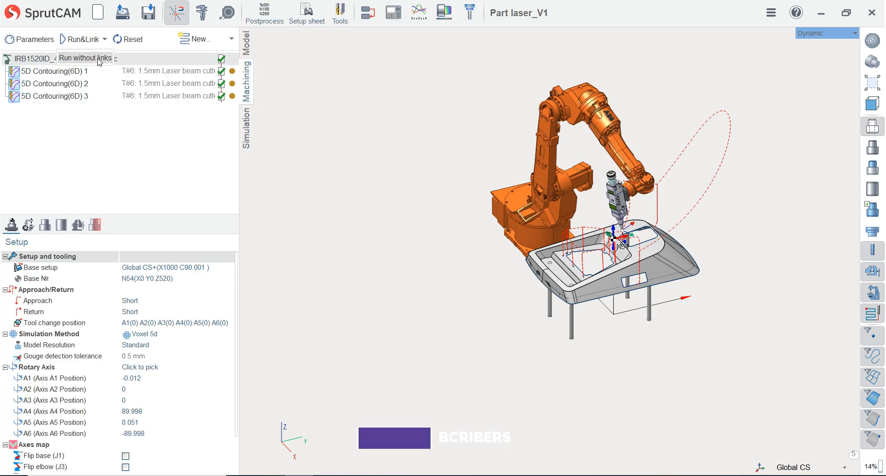
click(94, 41)
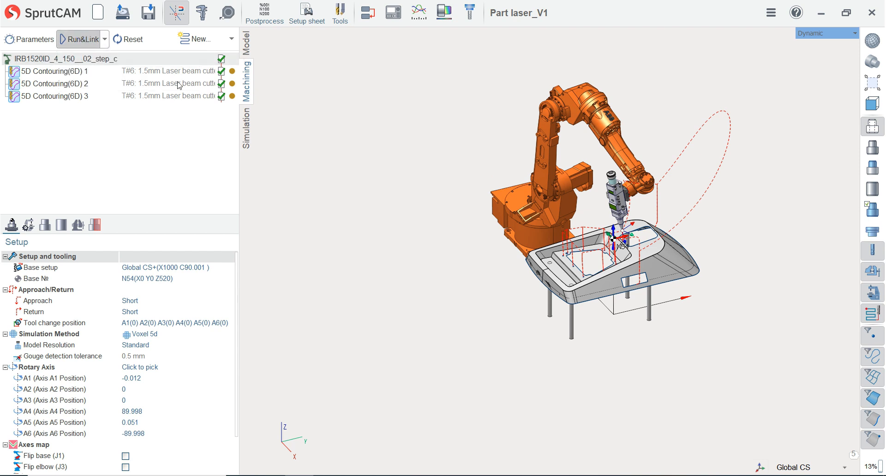
click(65, 84)
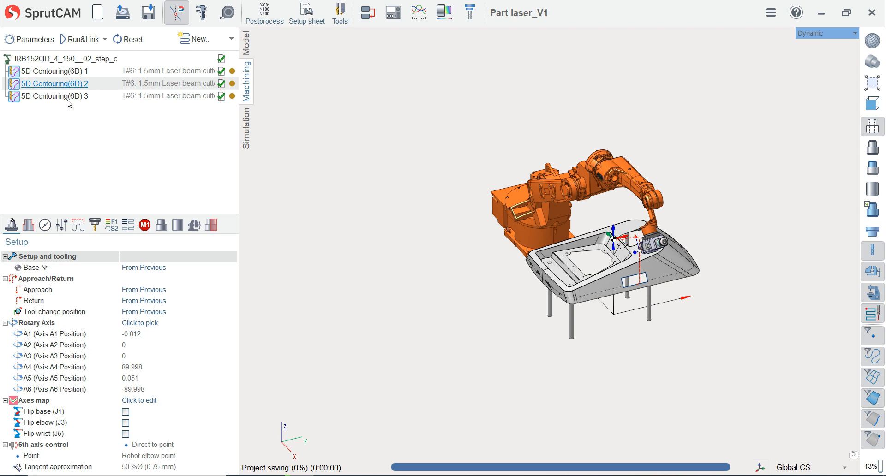
click(68, 99)
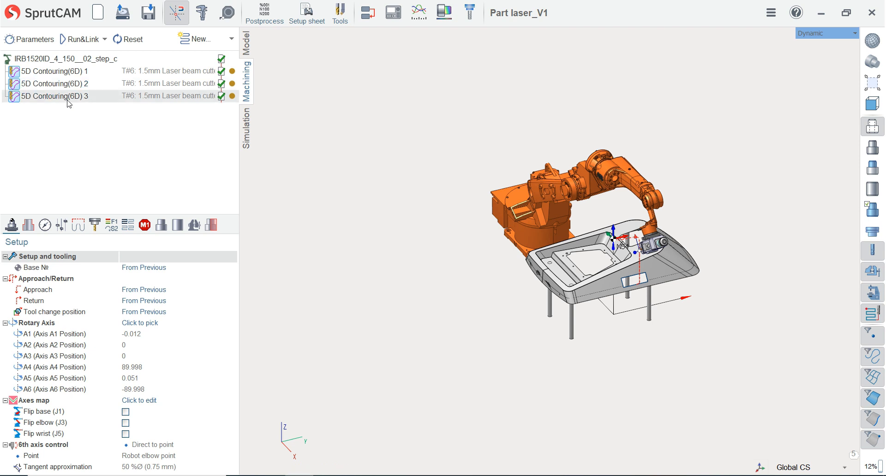
click(67, 60)
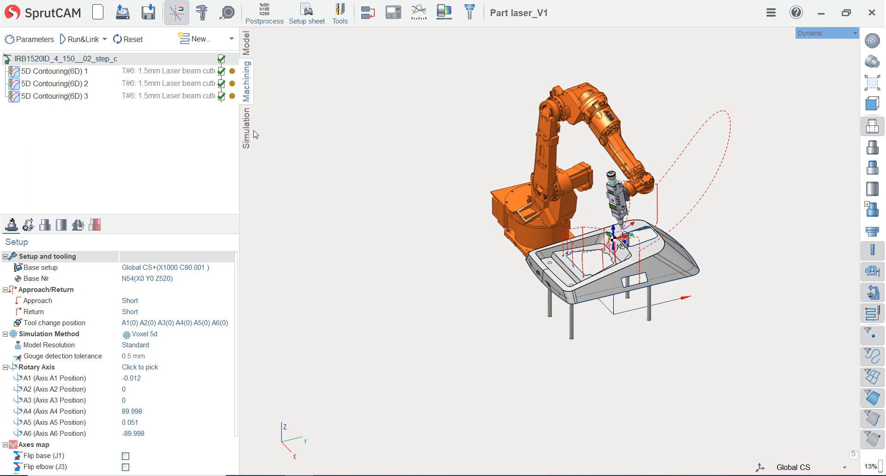
- Save the Part laser_V1 project and inspect the complete set of toolpaths and links around the part
mouse_move(441, 183)
middle_down()
mouse_move(372, 156)
mouse_move(243, 146)
mouse_move(420, 134)
mouse_move(478, 140)
mouse_move(459, 130)
mouse_move(456, 176)
middle_up()
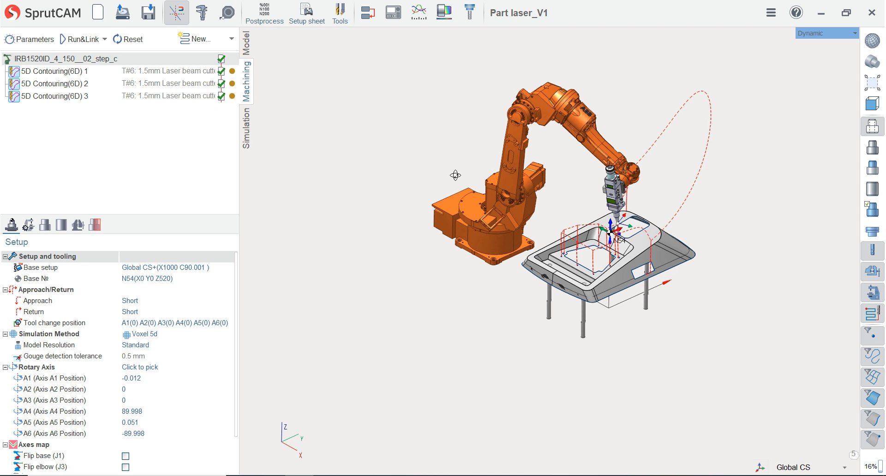
click(149, 14)
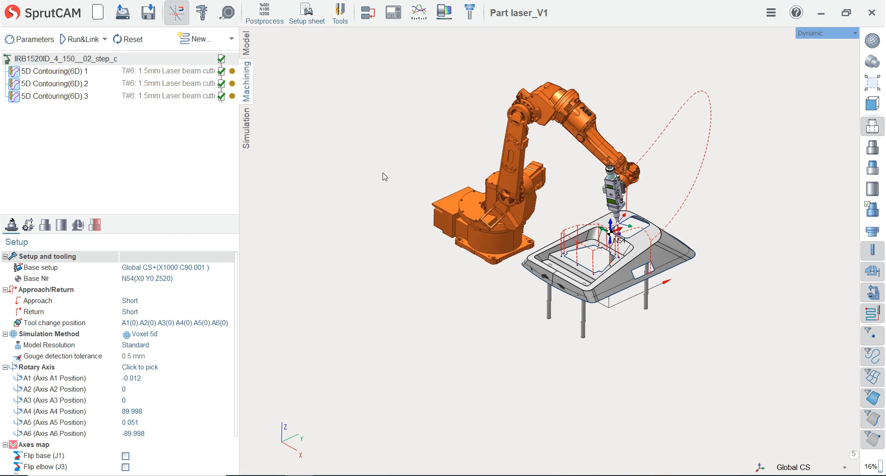
scroll(385, 176, up, 5)
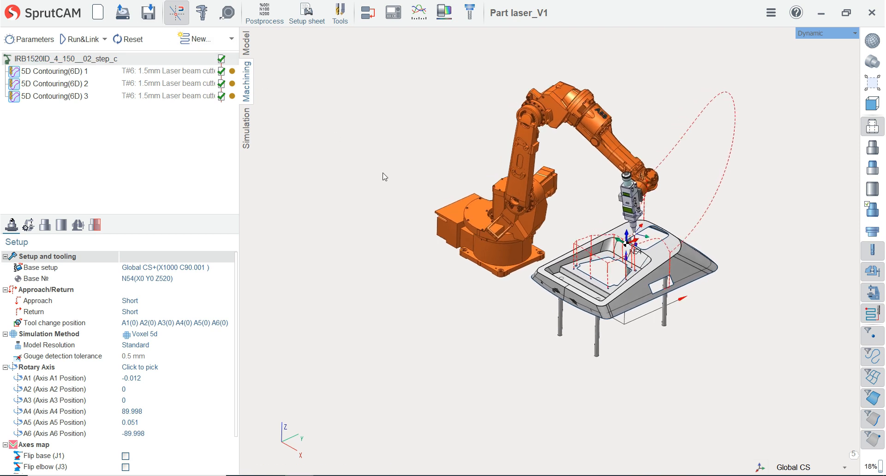
scroll(385, 177, up, 2)
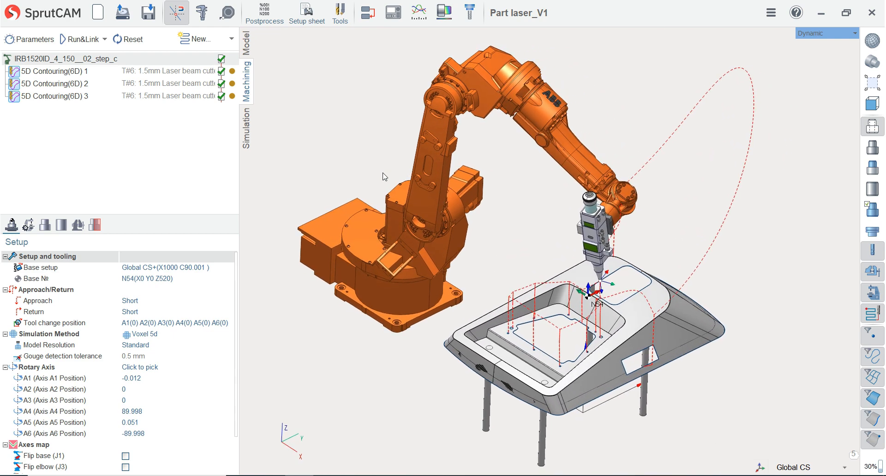
middle_drag(384, 177, 384, 176)
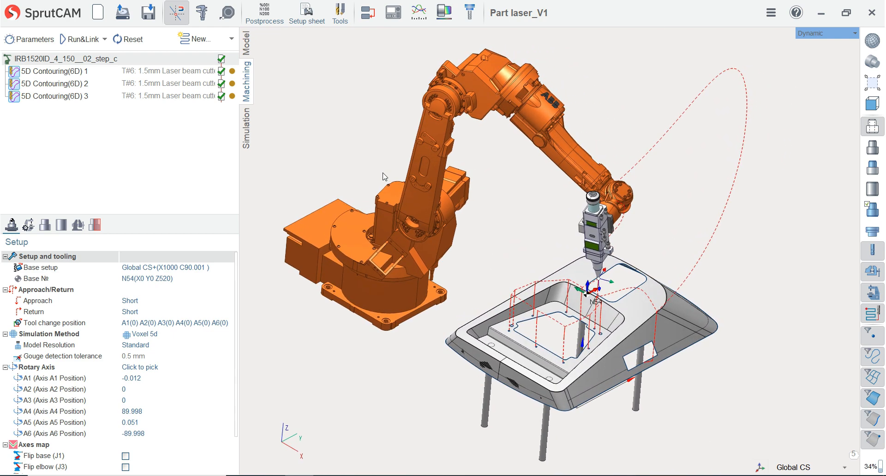